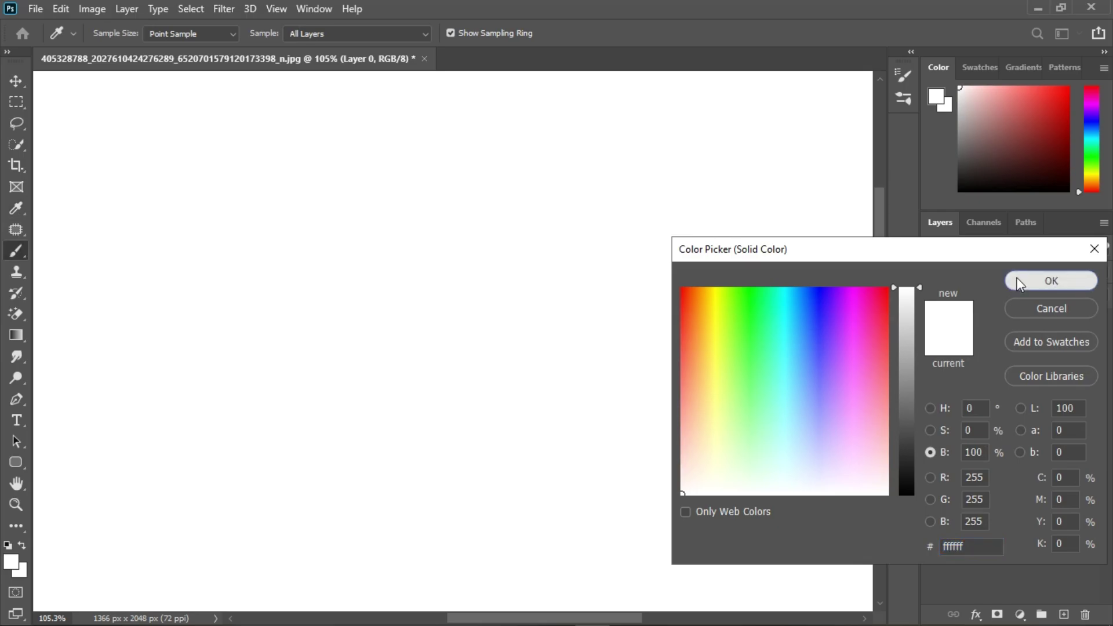
# Hide the white fill layer and recolour it with a tone sampled from the skin near the woman's eye, at 55% brightness.
pyautogui.click(939, 329)
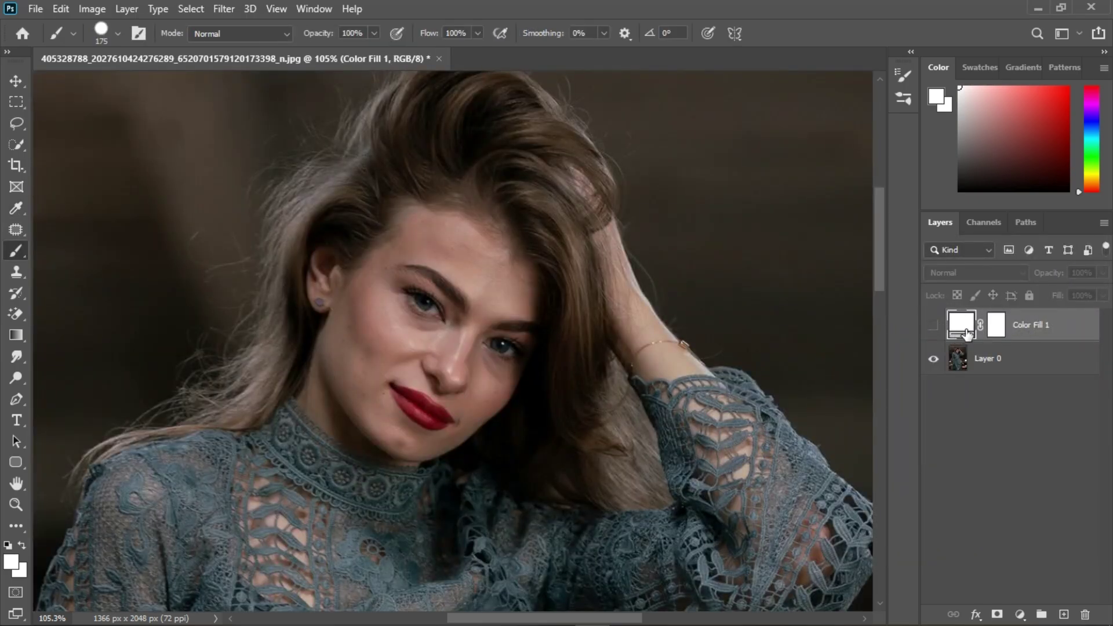
pyautogui.doubleClick(966, 334)
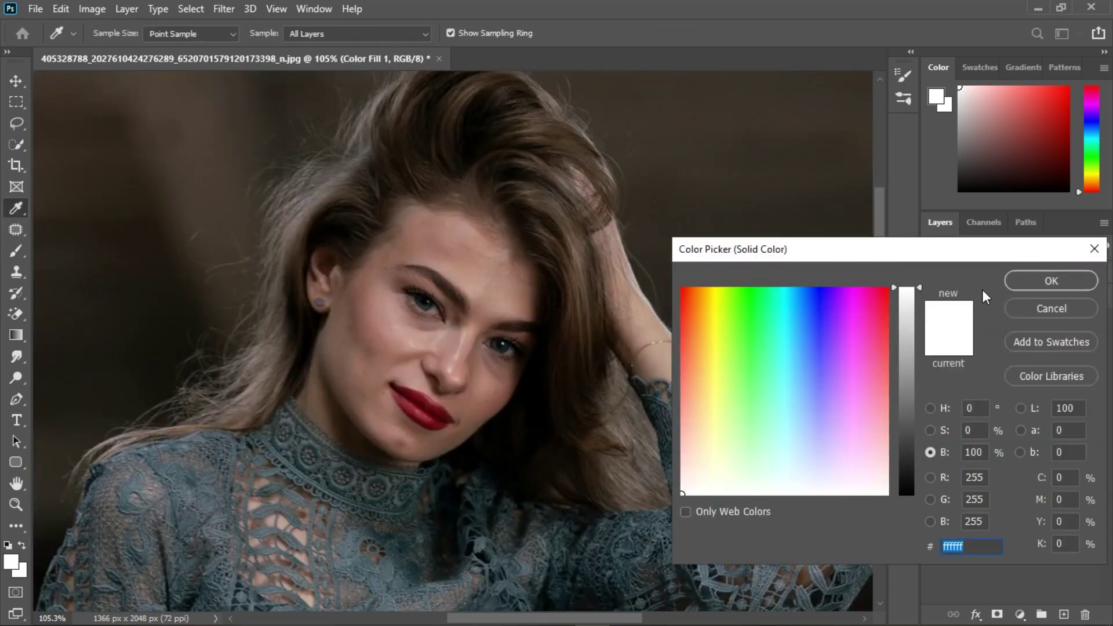
pyautogui.click(439, 319)
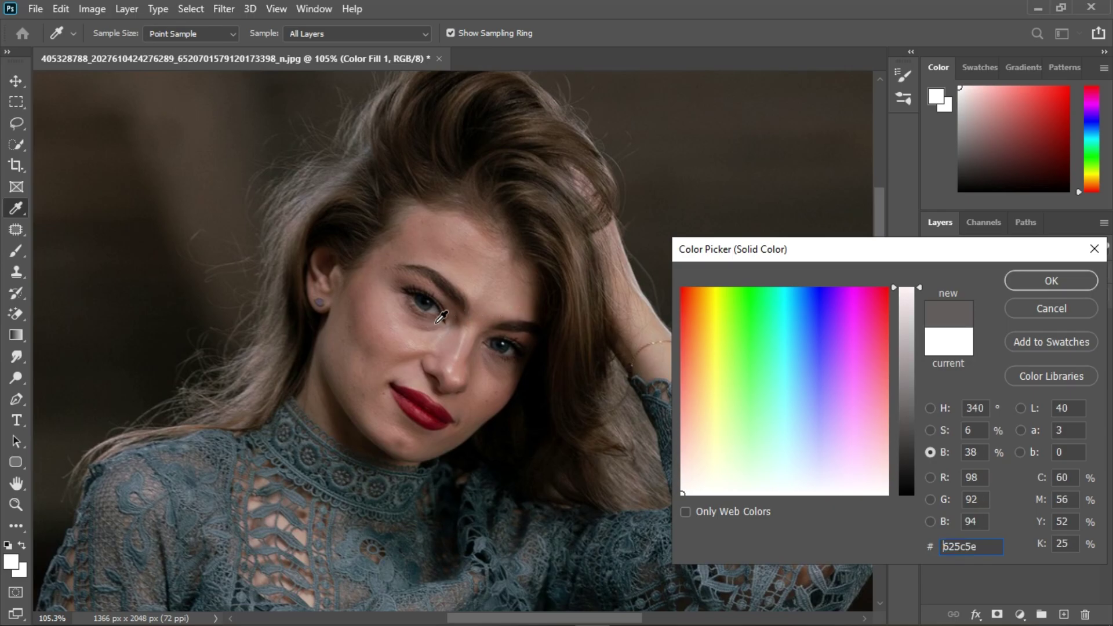
pyautogui.moveTo(921, 415); pyautogui.dragTo(921, 381)
pyautogui.click(1031, 282)
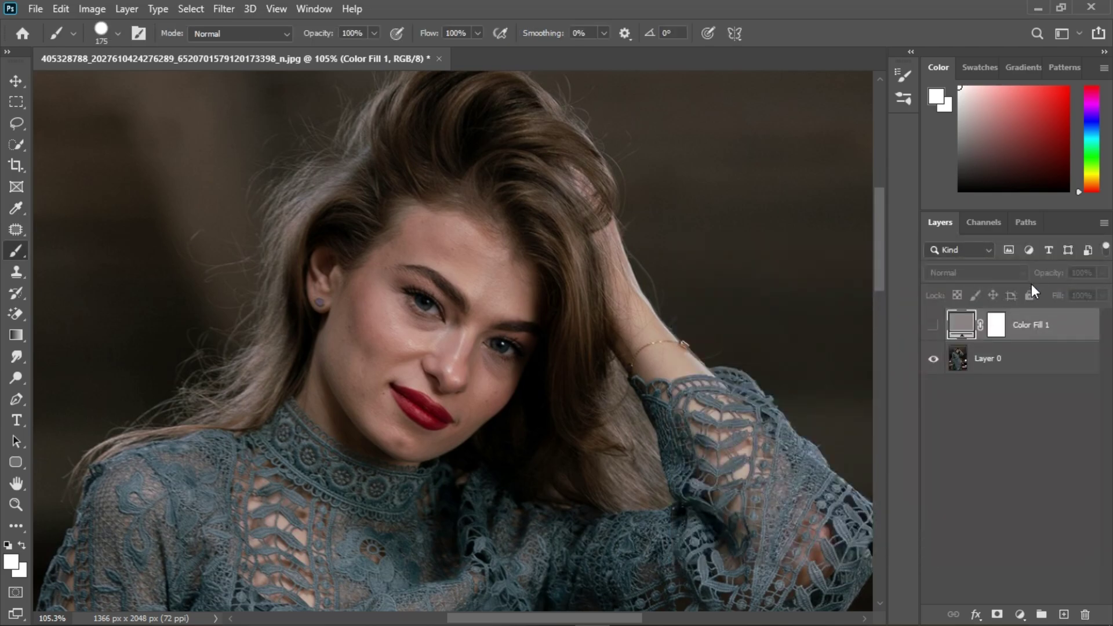
# Show the colour fill layer again and set its blend mode to Divide.
pyautogui.click(934, 325)
pyautogui.click(937, 277)
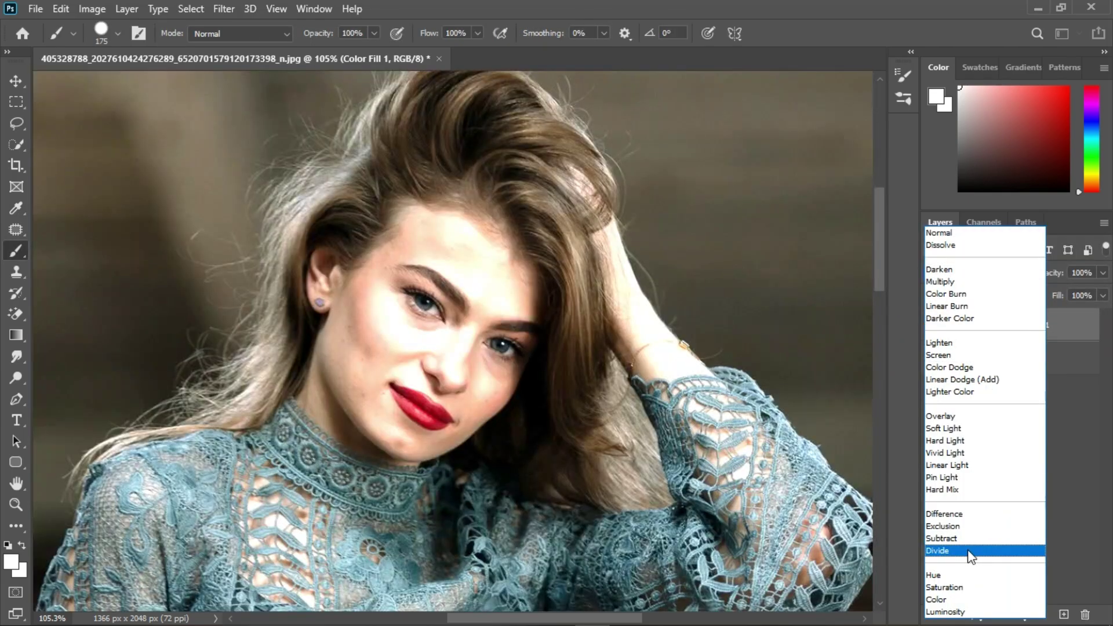
pyautogui.click(971, 552)
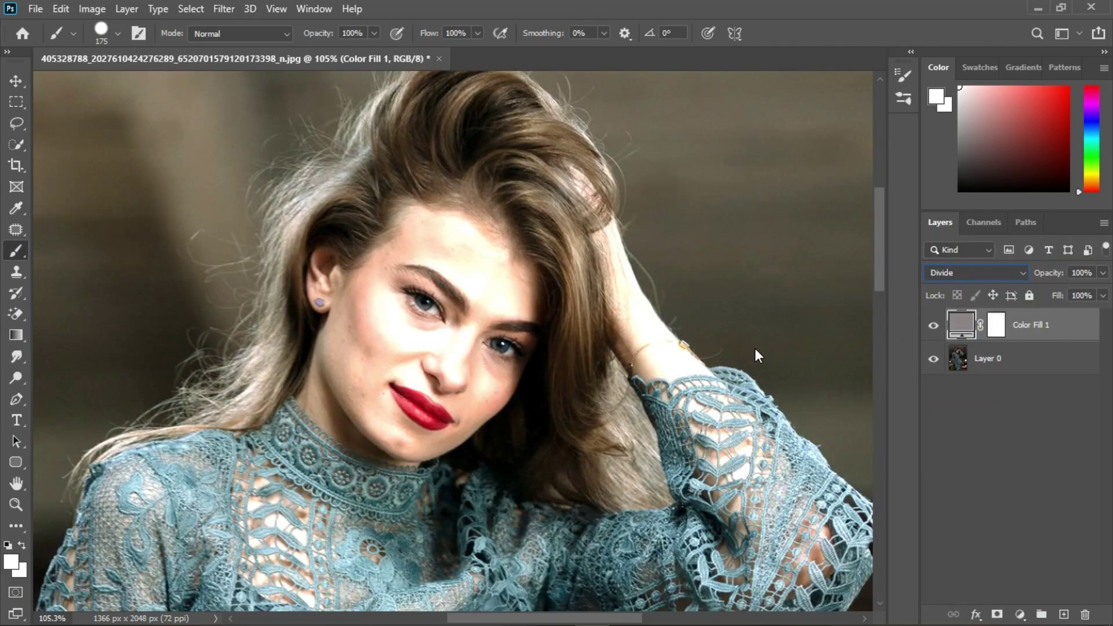
# Compare the full photo with and without the colour fill layer.
pyautogui.press('v')
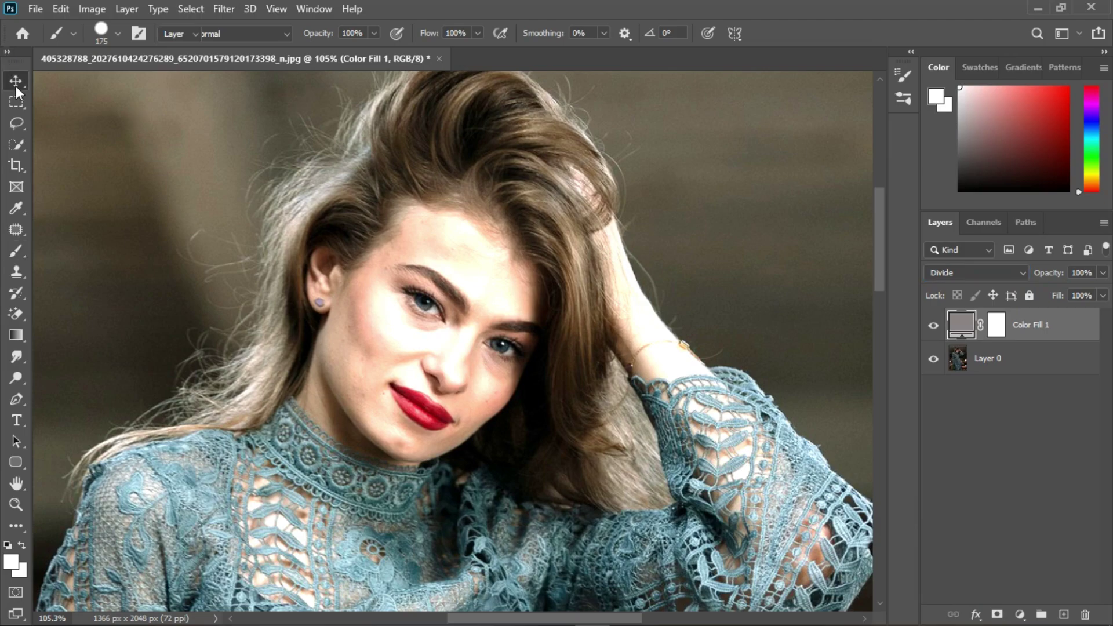
pyautogui.scroll(-5, 468, 193)
pyautogui.scroll(-1, 468, 192)
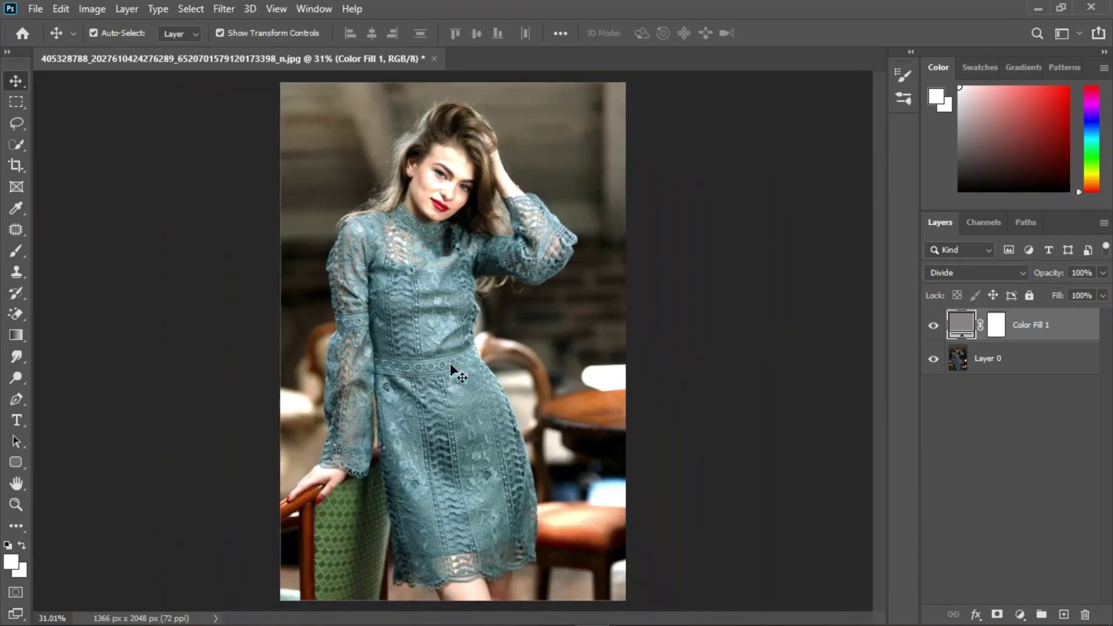
pyautogui.click(942, 330)
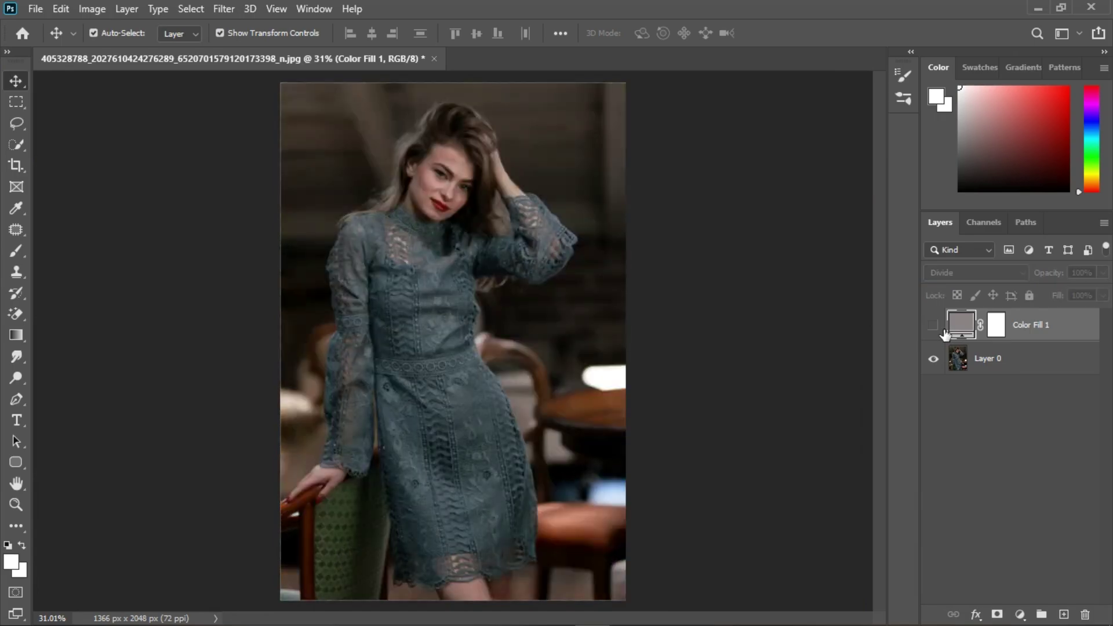
pyautogui.click(944, 331)
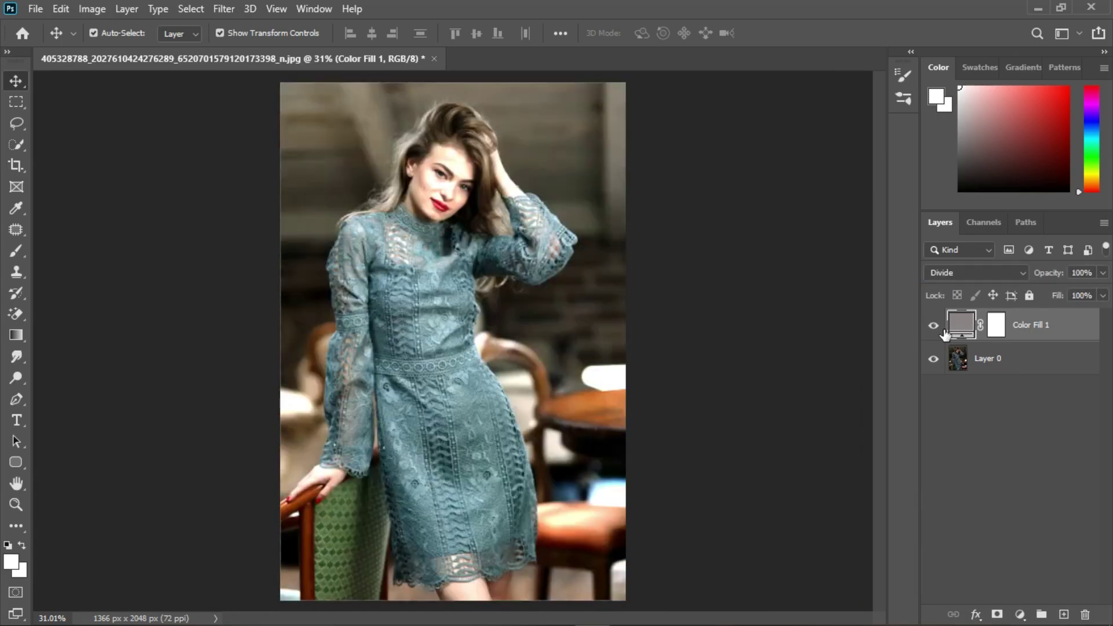
# Raise the fill layer's colour brightness to 71% to soften the lightening effect.
pyautogui.doubleClick(964, 325)
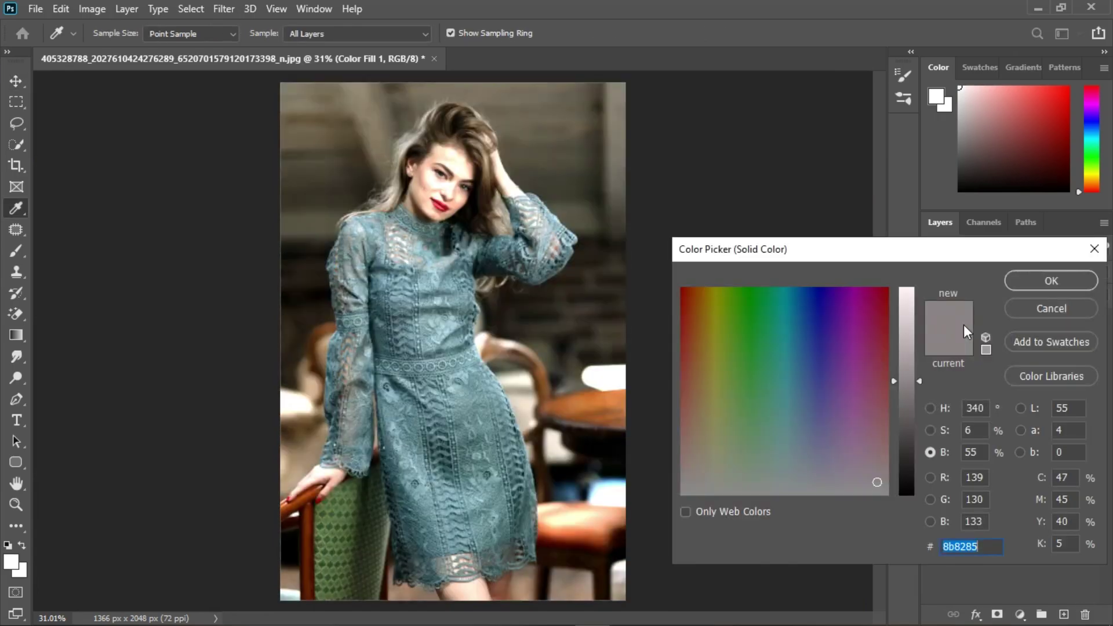
pyautogui.moveTo(919, 381); pyautogui.dragTo(919, 349)
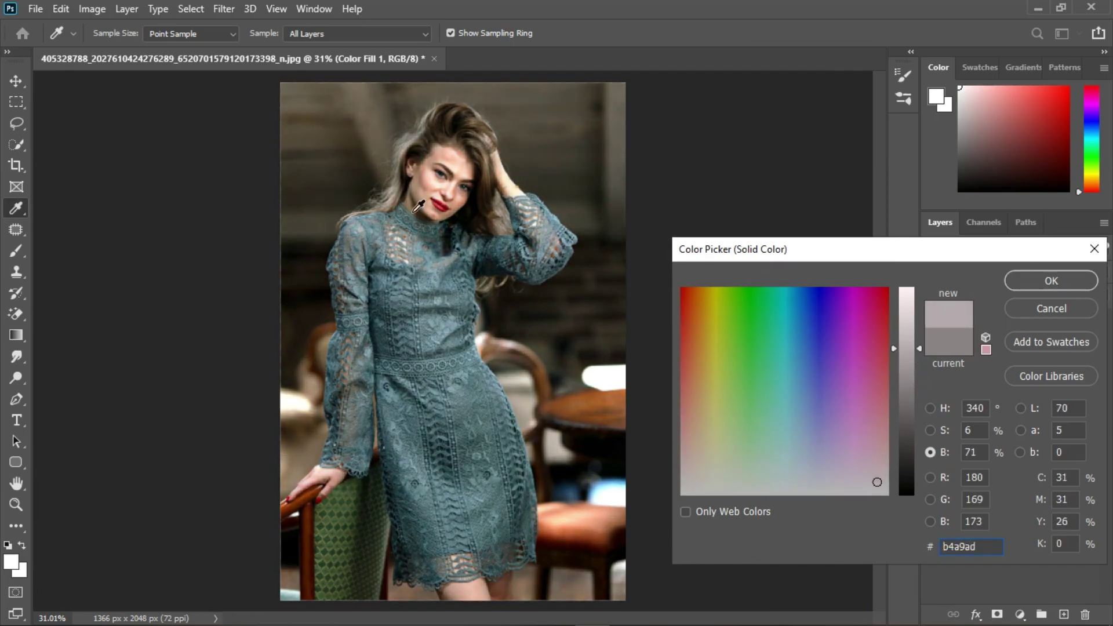
pyautogui.click(1049, 281)
pyautogui.press('v')
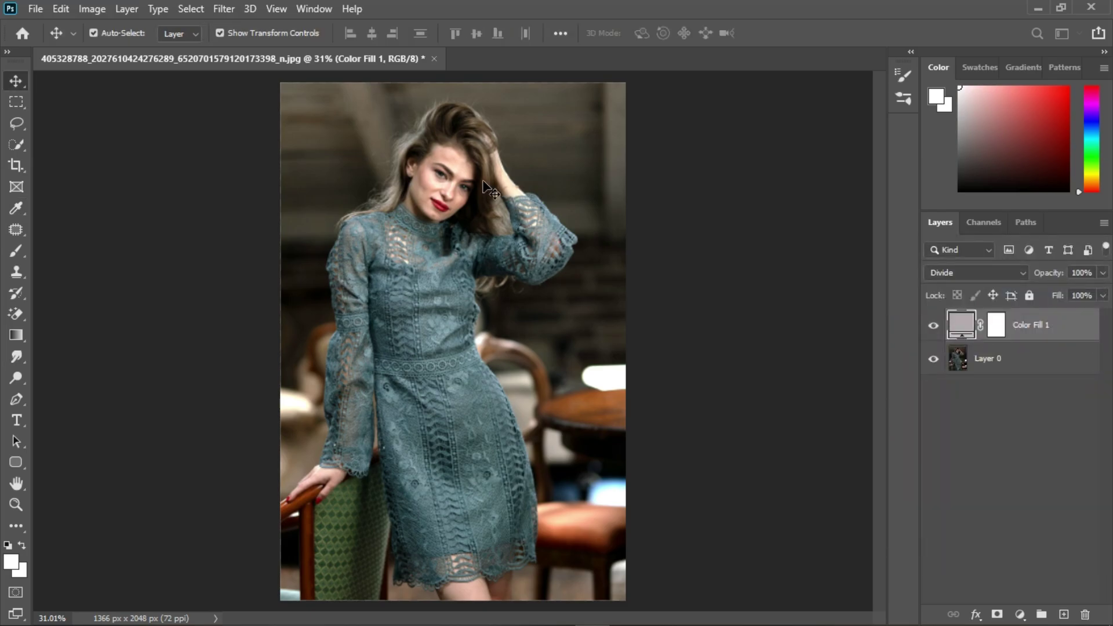
# Set the fill layer's colour brightness to 75%, judging the effect on the woman's face up close.
pyautogui.scroll(3, 436, 154)
pyautogui.scroll(5, 436, 154)
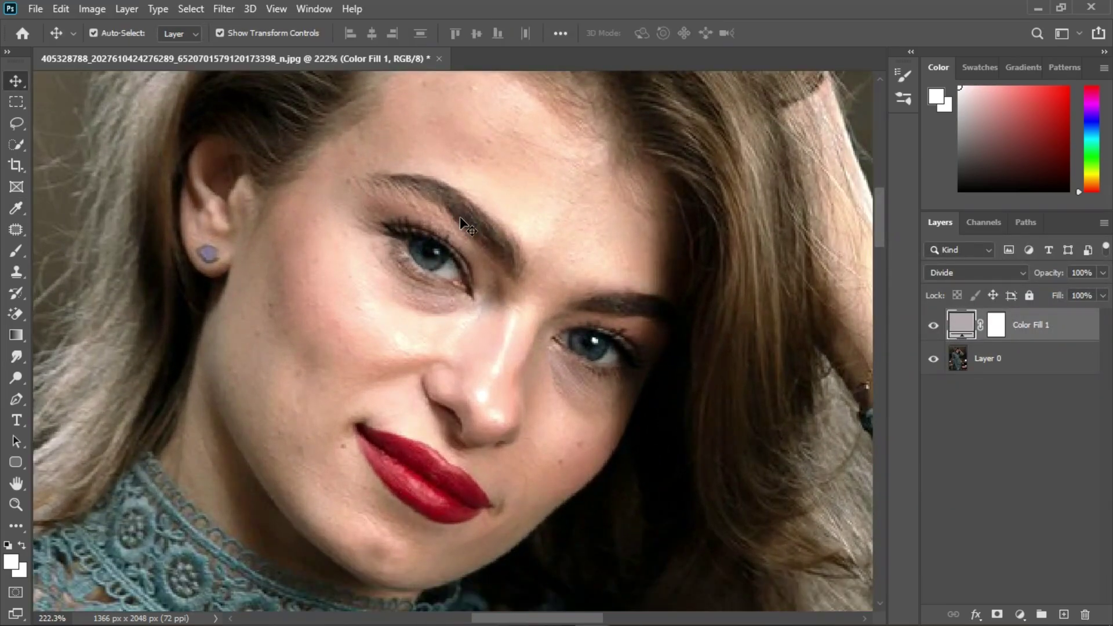
pyautogui.doubleClick(962, 324)
pyautogui.moveTo(919, 346); pyautogui.dragTo(920, 339)
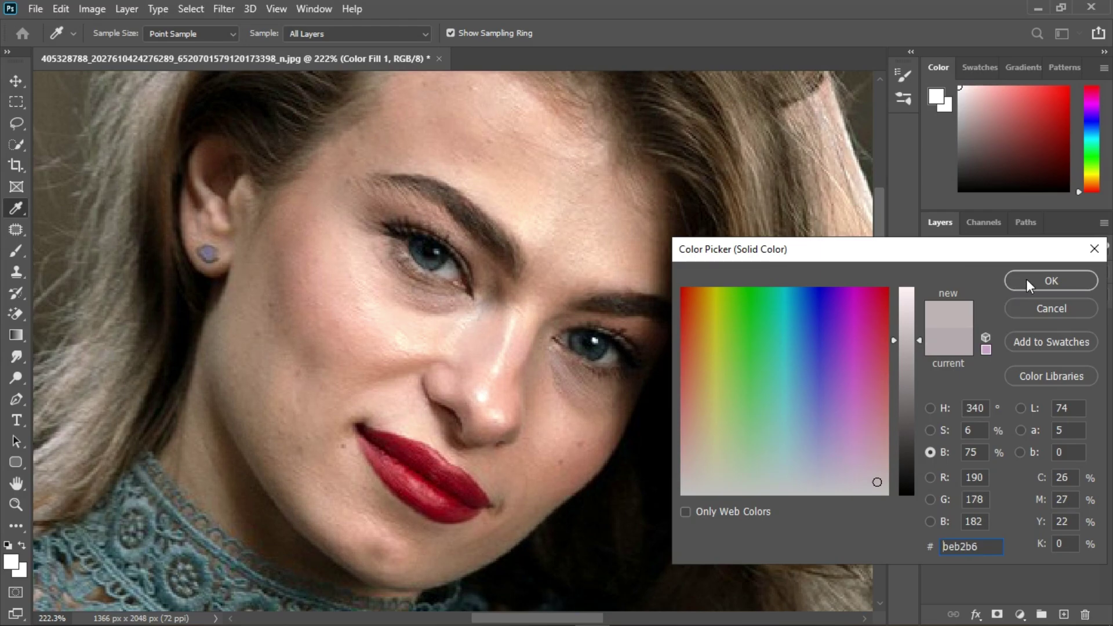
pyautogui.click(1029, 280)
# Check the toned-down lightening effect on the photo by switching the fill layer off and on.
pyautogui.scroll(-5, 657, 258)
pyautogui.scroll(-8, 647, 256)
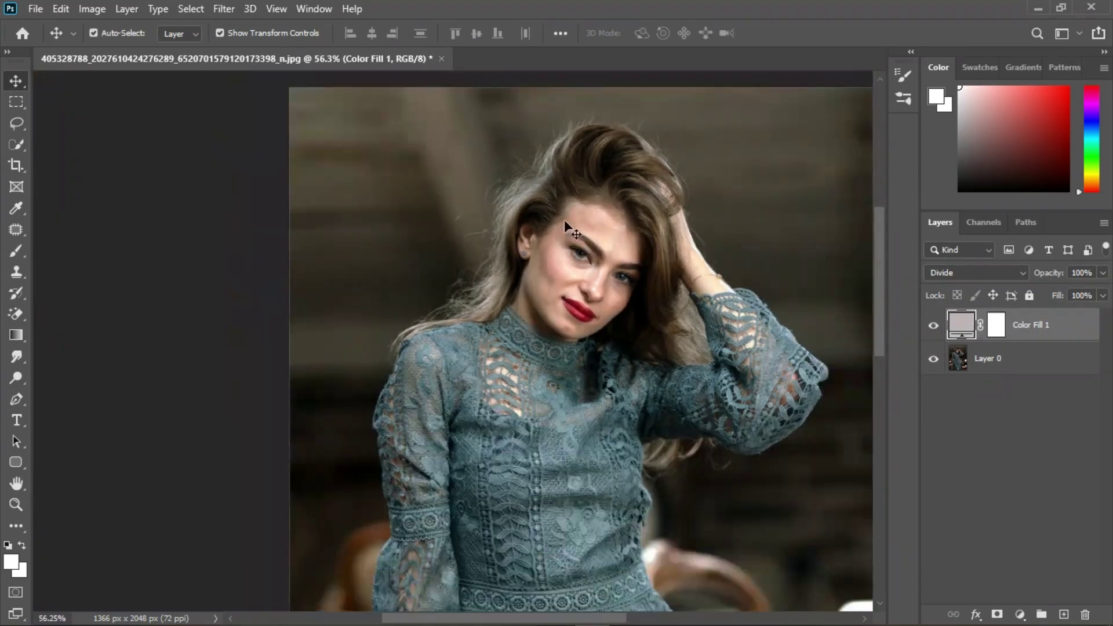
pyautogui.click(934, 327)
pyautogui.click(934, 327)
# Reset the foreground and background colours to default and invert the fill layer's mask to black.
pyautogui.click(995, 325)
pyautogui.press('d')
pyautogui.hotkey('ctrl', 'i')
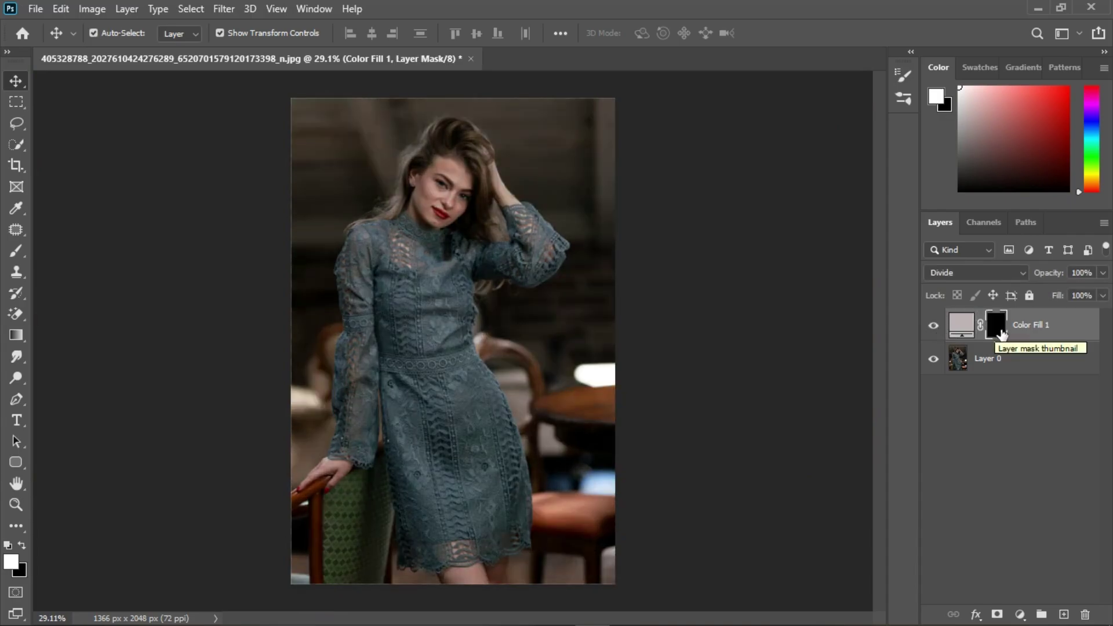
# Paint white over the woman on the fill layer's mask with the Brush, reducing it to 80 px for the hand area.
pyautogui.click(16, 250)
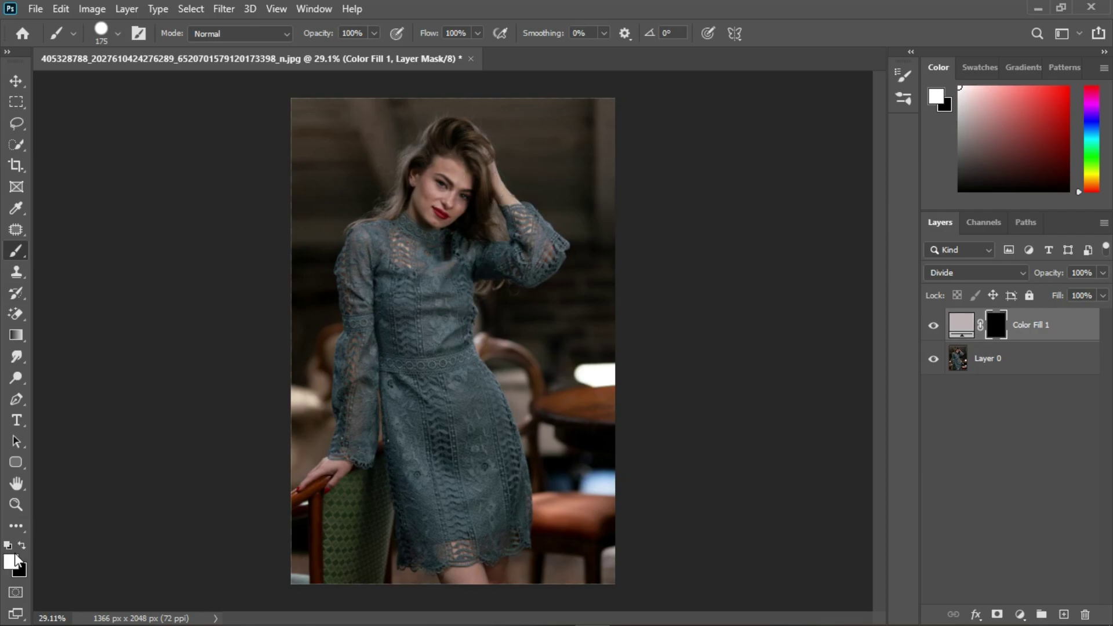
pyautogui.moveTo(474, 165)
pyautogui.mouseDown()
pyautogui.moveTo(428, 278)
pyautogui.moveTo(432, 476)
pyautogui.moveTo(500, 397)
pyautogui.moveTo(535, 549)
pyautogui.moveTo(440, 481)
pyautogui.moveTo(391, 592)
pyautogui.mouseUp()
pyautogui.press('[')
pyautogui.press('[')
pyautogui.press('[')
pyautogui.press('[')
pyautogui.press('[')
pyautogui.scroll(3, 298, 565)
pyautogui.moveTo(298, 566)
pyautogui.mouseDown()
pyautogui.moveTo(284, 493)
pyautogui.moveTo(293, 383)
pyautogui.mouseUp()
# Refine the mask along the woman's arm, hand and sleeve edges with the 80 px brush, alternating black and white.
pyautogui.press('x')
pyautogui.scroll(-3, 292, 406)
pyautogui.scroll(4, 548, 320)
pyautogui.moveTo(549, 320)
pyautogui.mouseDown()
pyautogui.moveTo(659, 506)
pyautogui.moveTo(510, 348)
pyautogui.mouseUp()
pyautogui.moveTo(340, 357); pyautogui.dragTo(120, 378)
pyautogui.scroll(-5, 119, 378)
pyautogui.moveTo(580, 277); pyautogui.dragTo(521, 247)
pyautogui.scroll(-3, 521, 246)
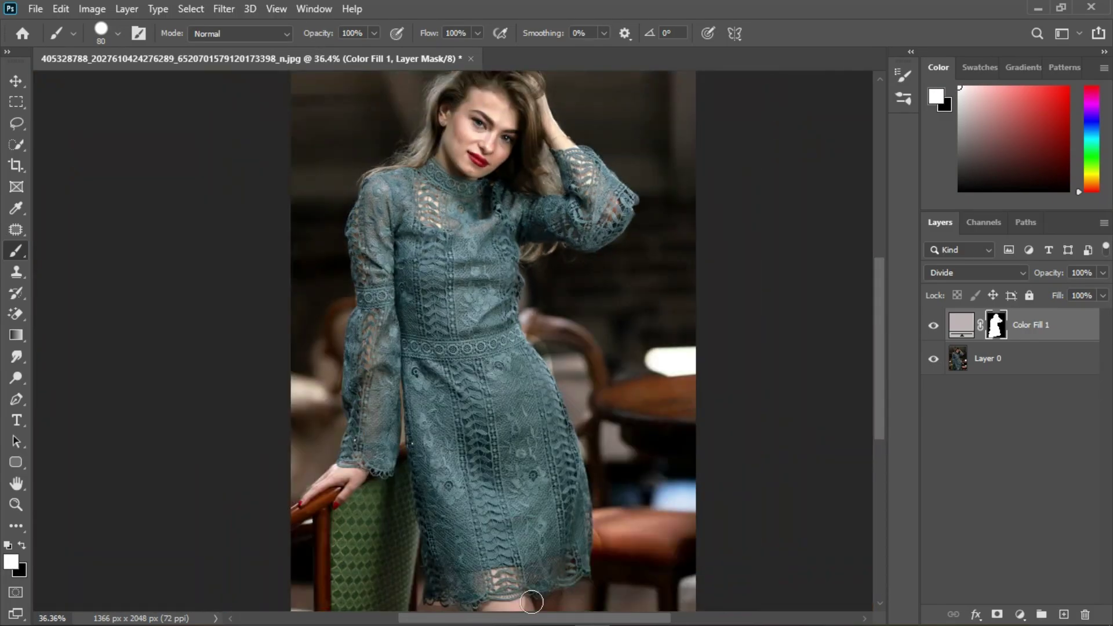
pyautogui.scroll(-2, 534, 406)
pyautogui.press('x')
pyautogui.scroll(-2, 534, 427)
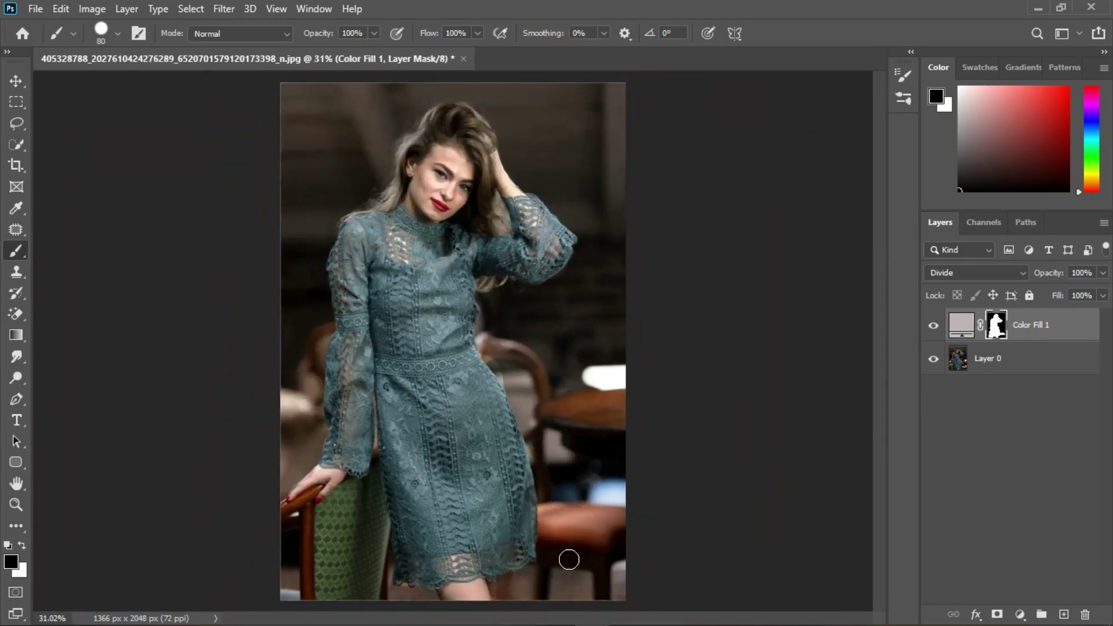
# Inspect the masked lightening on the woman by toggling the fill layer and viewing the photo at different magnifications.
pyautogui.press('x')
pyautogui.scroll(-1, 493, 383)
pyautogui.scroll(3, 457, 232)
pyautogui.scroll(-3, 456, 232)
pyautogui.click(933, 326)
pyautogui.click(934, 326)
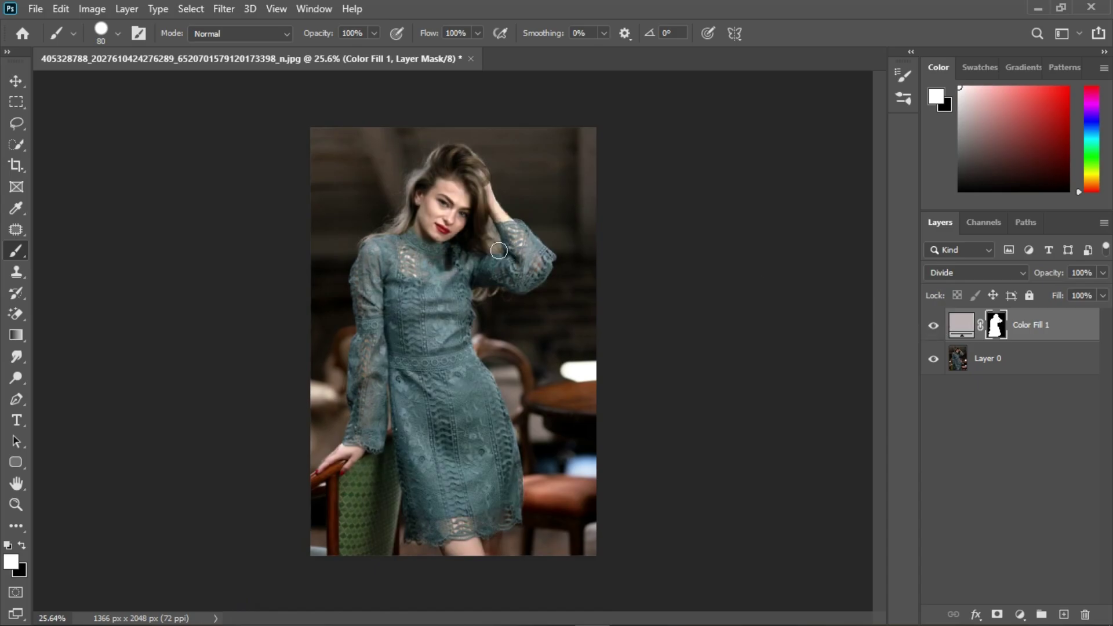
pyautogui.scroll(2, 458, 249)
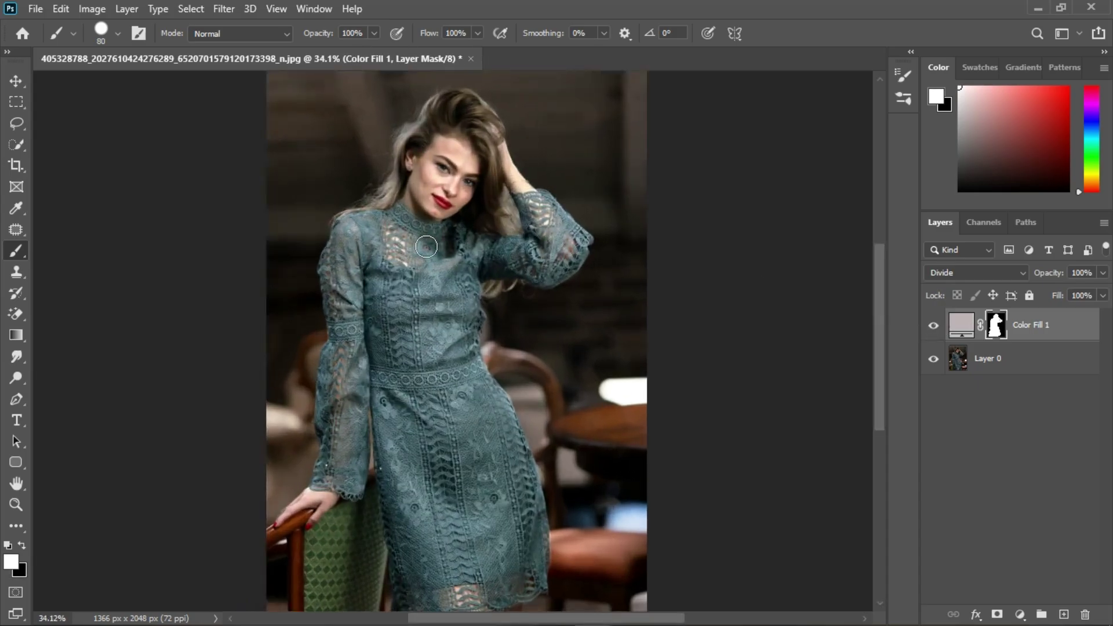
pyautogui.scroll(-2, 426, 247)
pyautogui.scroll(1, 426, 247)
# Stamp all visible layers into a new layer above the colour fill layer.
pyautogui.press('v')
pyautogui.click(1075, 334)
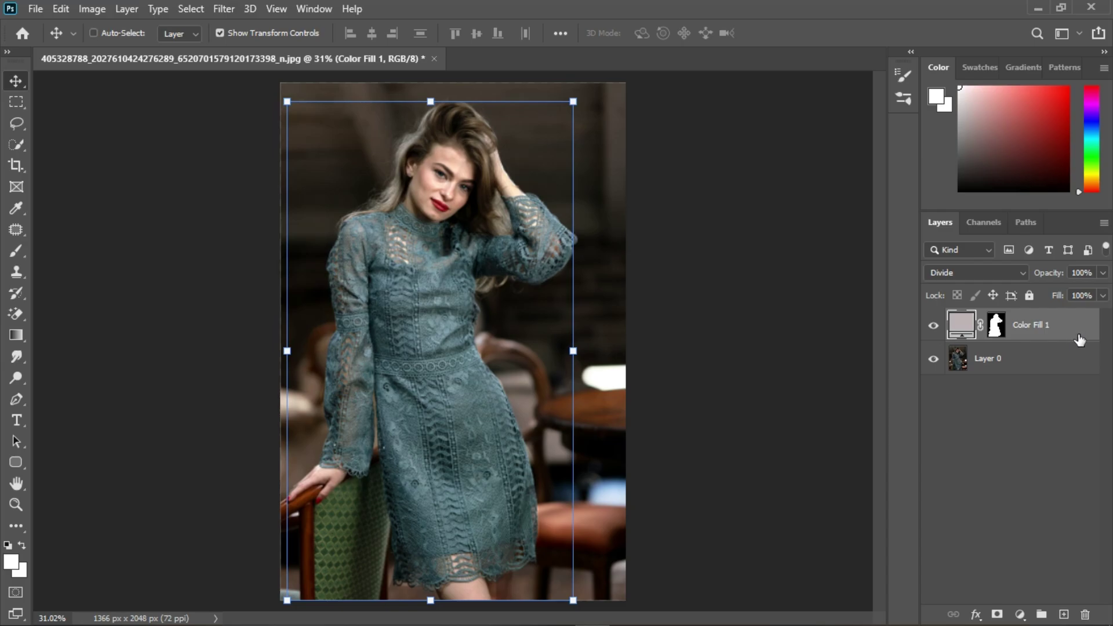
pyautogui.hotkey('ctrl', 'alt', 'shift', 'e')
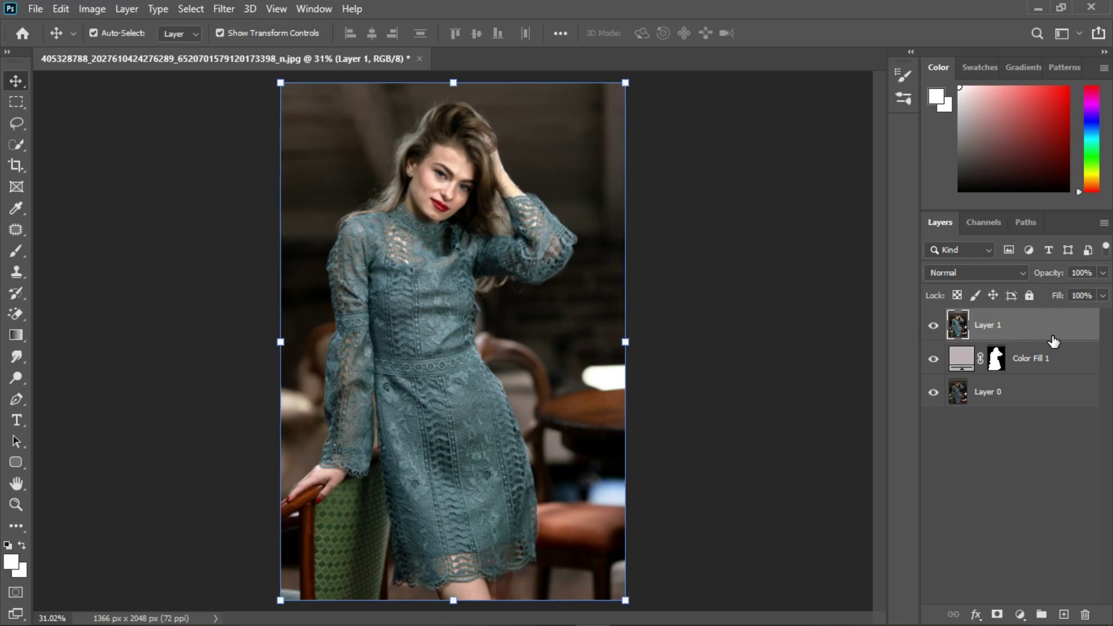
# Open the stamped layer in the Camera Raw Filter and expand its window to full screen.
pyautogui.click(225, 9)
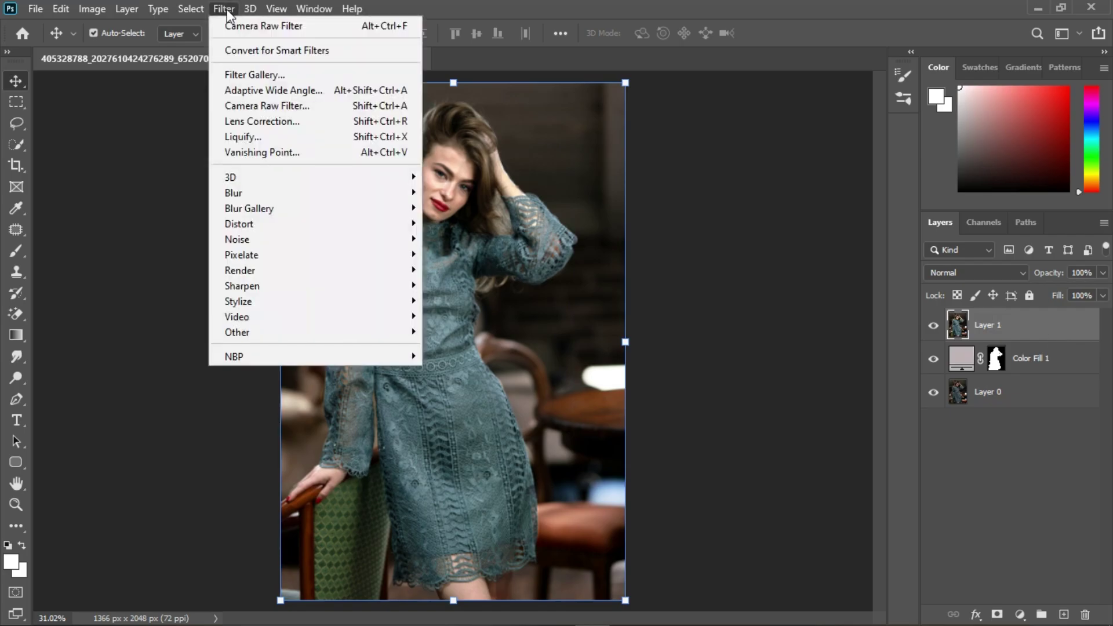
pyautogui.click(266, 105)
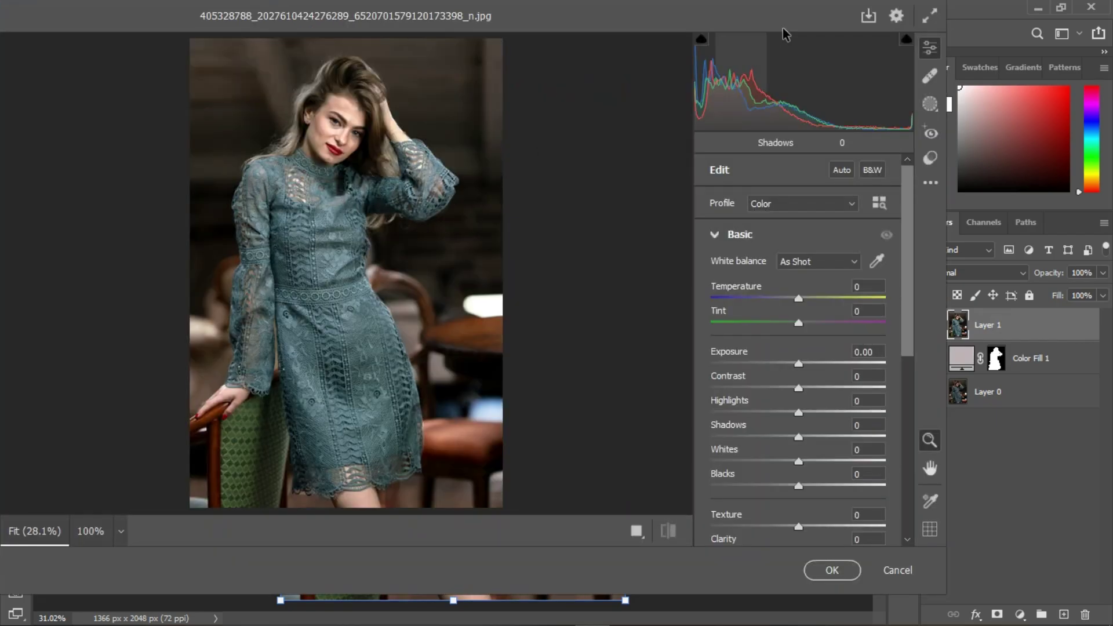
pyautogui.click(930, 16)
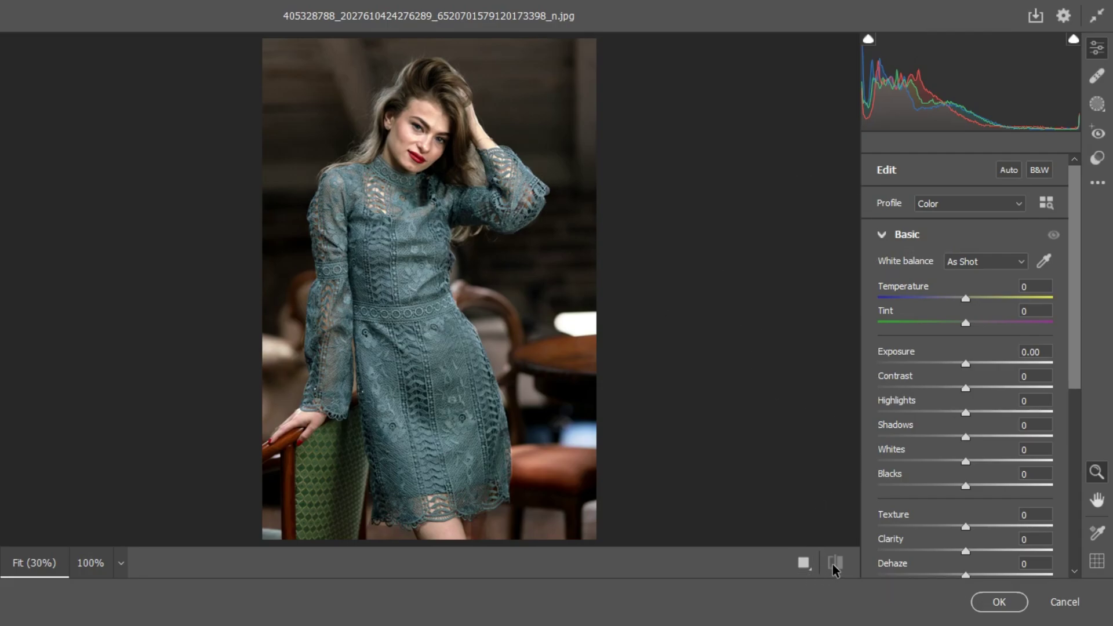
# Cycle through the side-by-side and stacked before/after comparison views, returning to the single view.
pyautogui.click(803, 562)
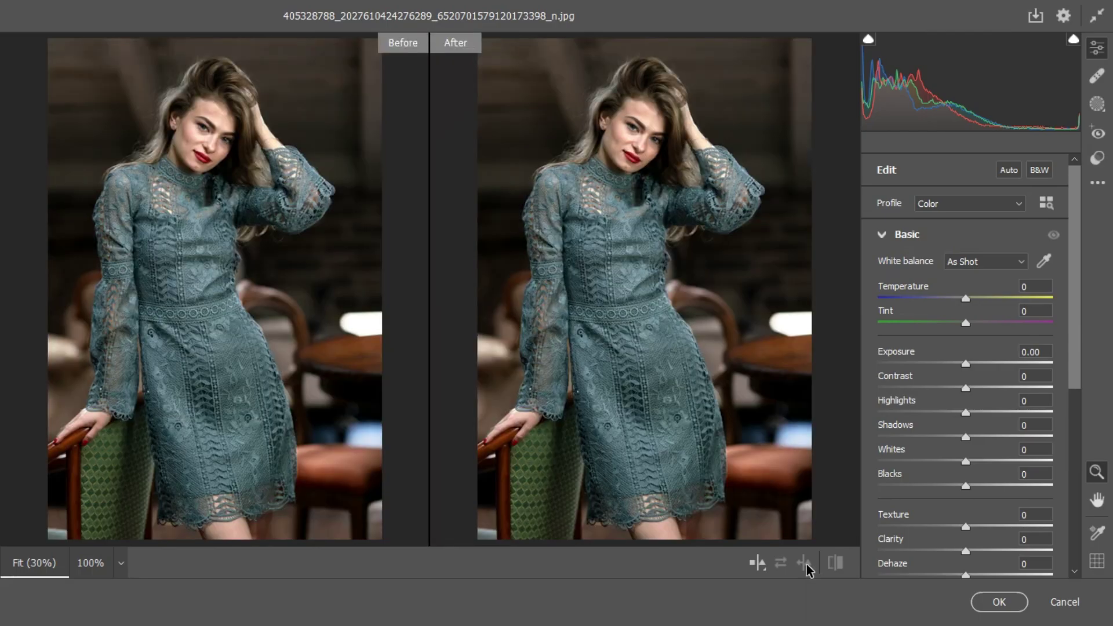
pyautogui.click(757, 563)
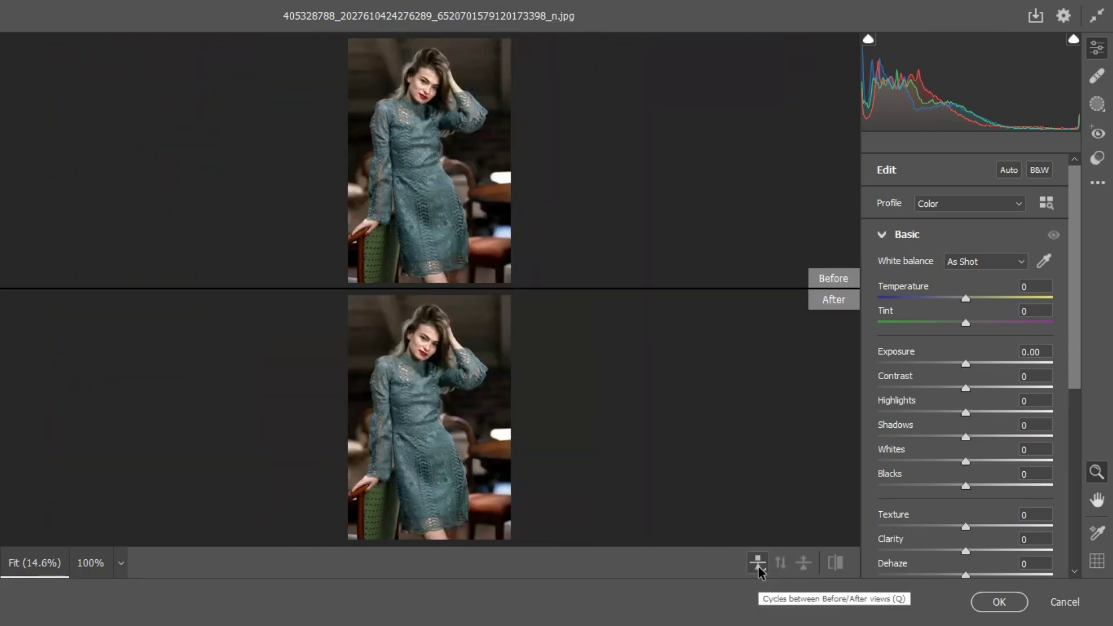
pyautogui.click(758, 563)
pyautogui.click(758, 563)
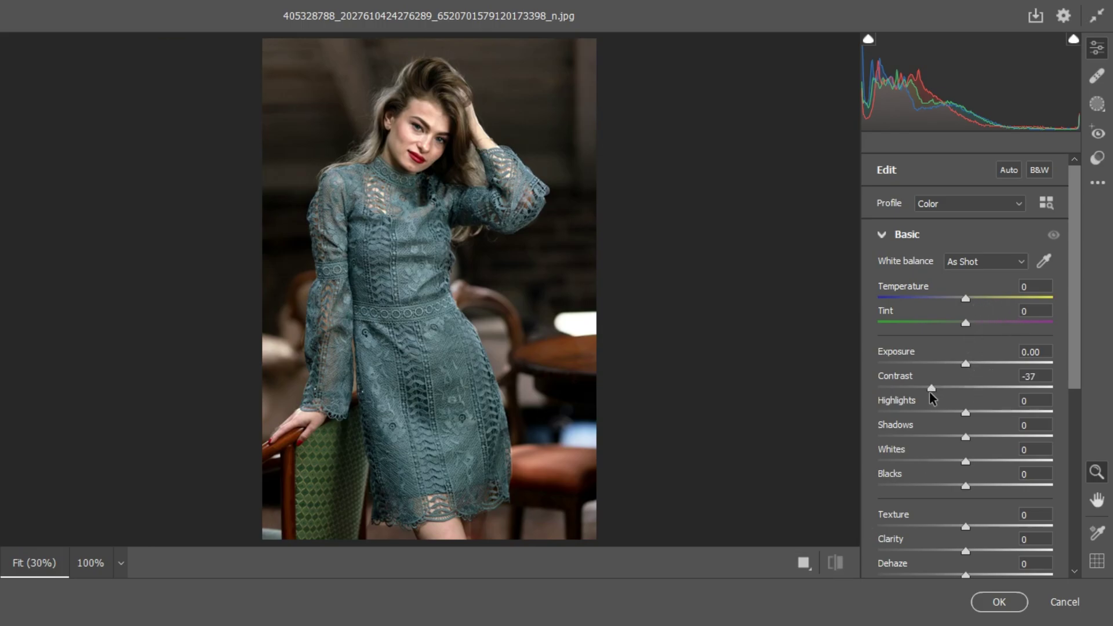
# Toggle between the original and current settings to compare the trial contrast reduction, and reset Contrast to 0.
pyautogui.click(836, 565)
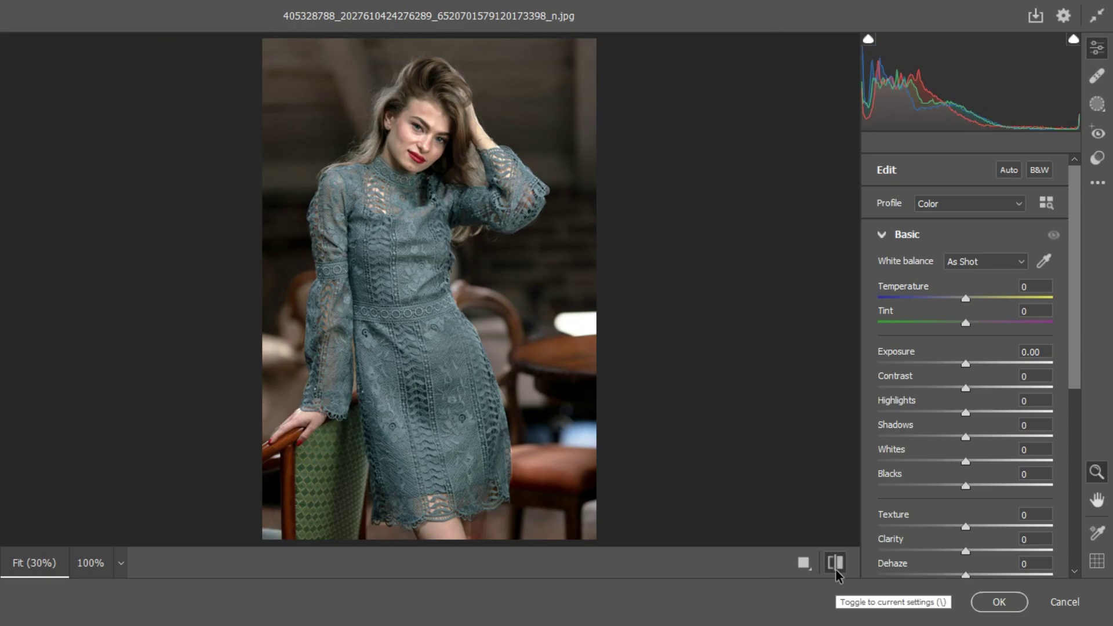
pyautogui.click(836, 567)
pyautogui.click(835, 566)
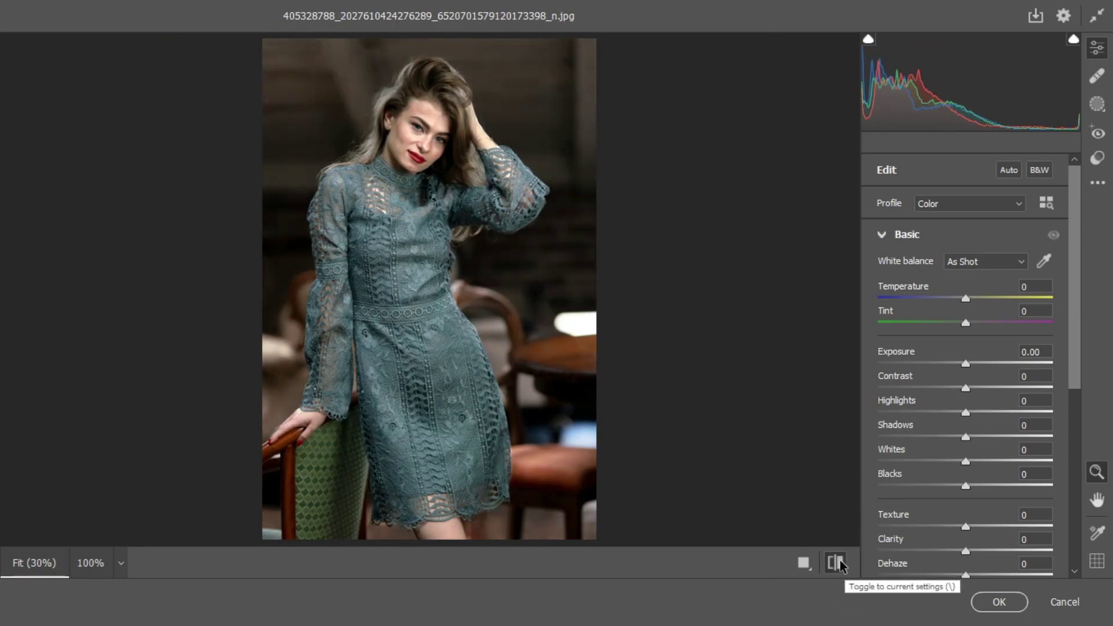
pyautogui.click(835, 563)
pyautogui.click(936, 388)
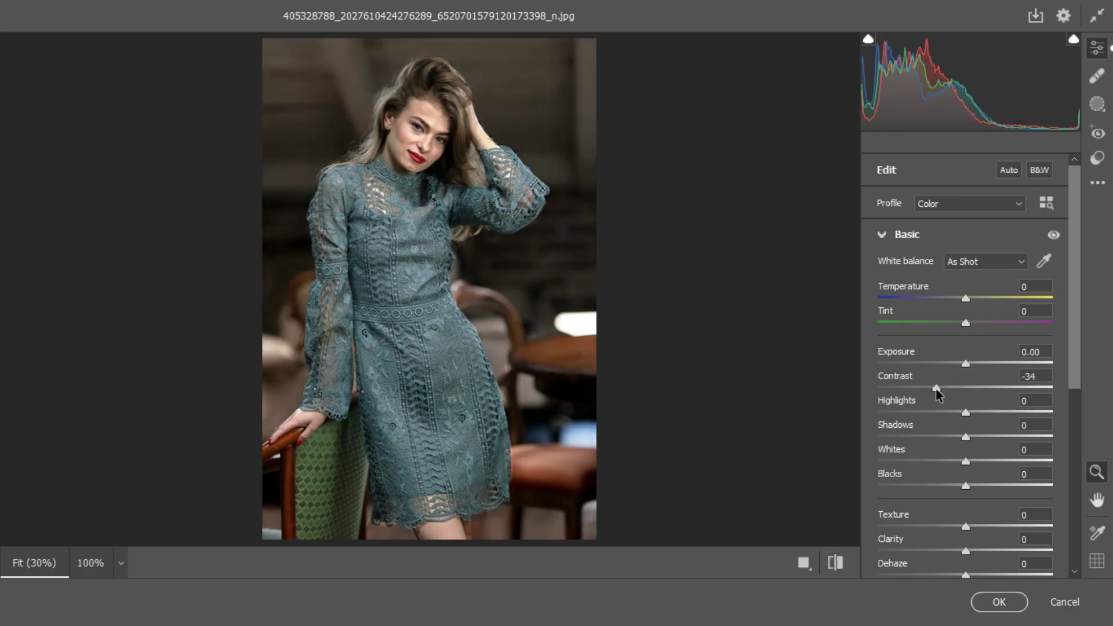
pyautogui.doubleClick(936, 389)
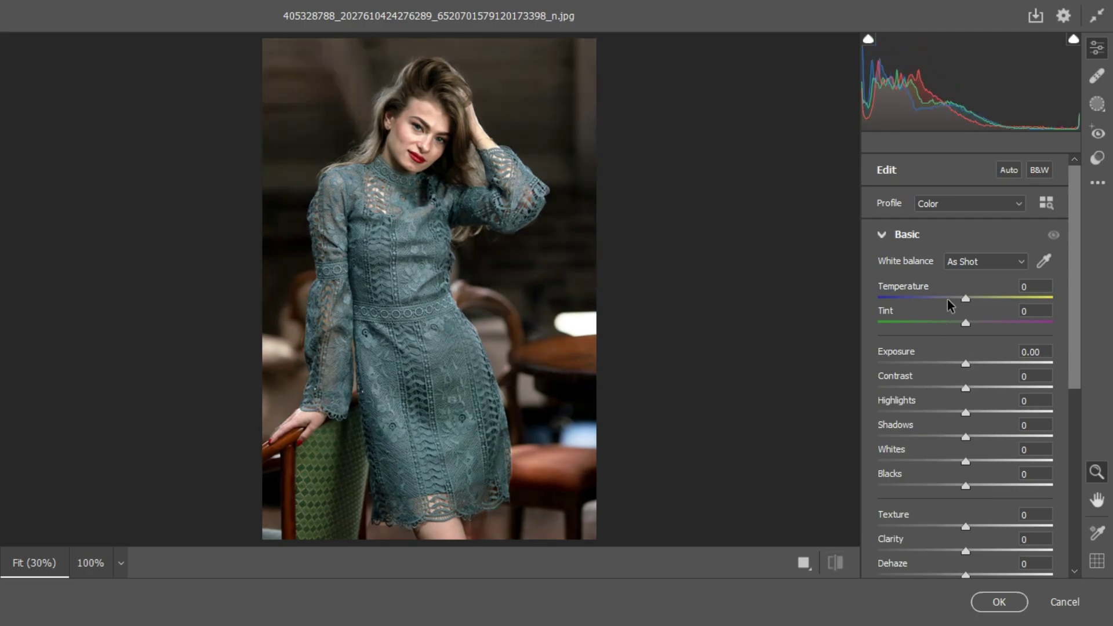
# Collapse the Basic adjustments to show the full list of Camera Raw adjustment groups.
pyautogui.click(880, 235)
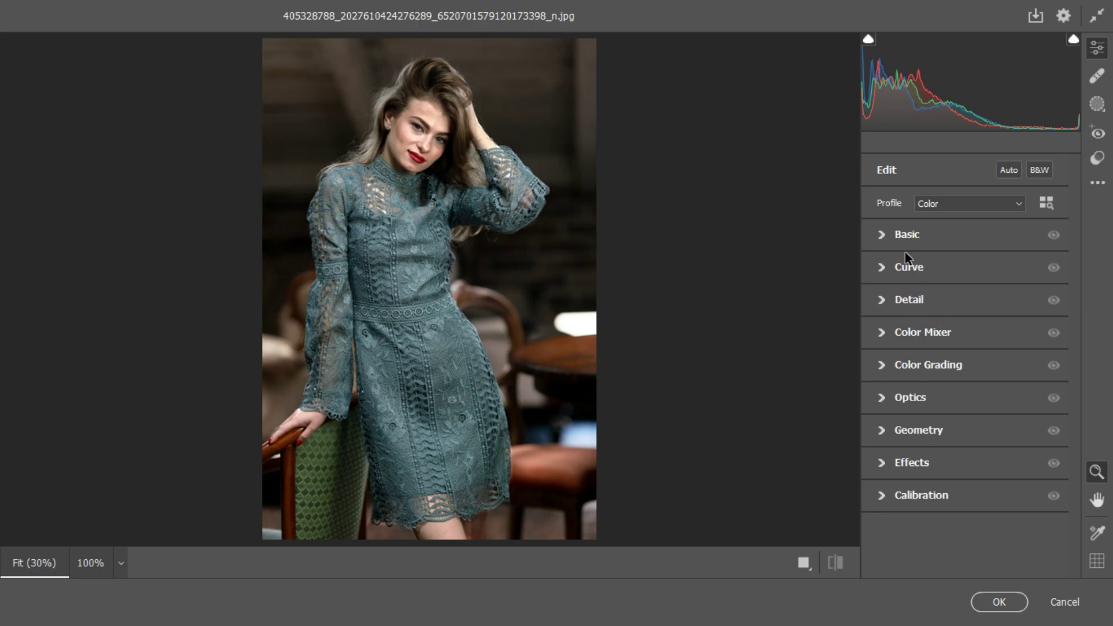
# Expand the Basic adjustments and set the white balance by sampling the white of the woman's eye.
pyautogui.click(881, 236)
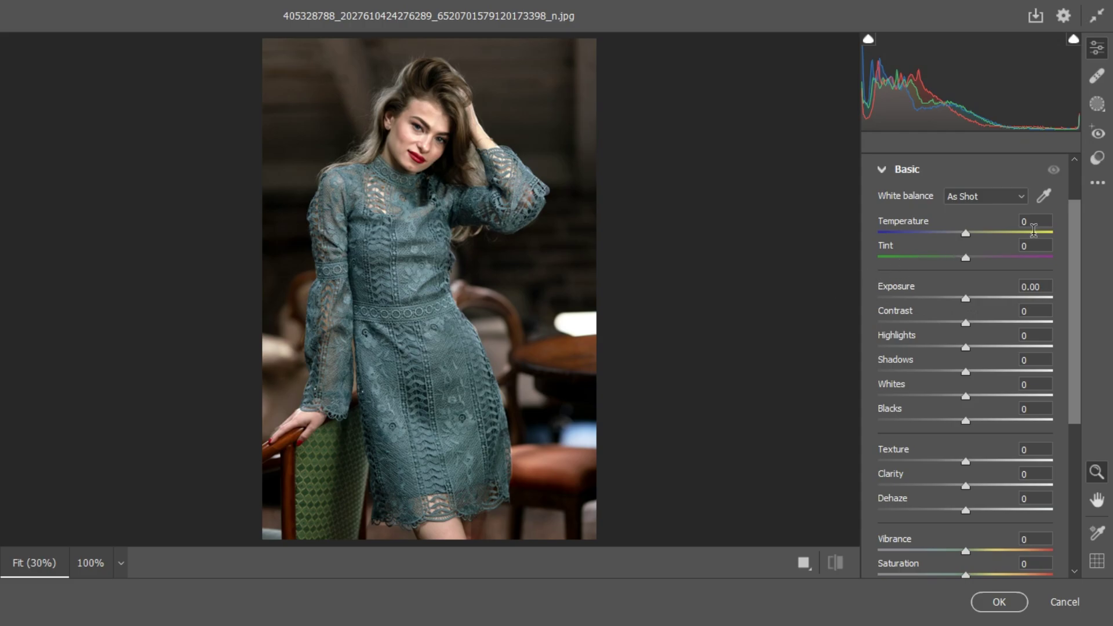
pyautogui.click(1045, 197)
pyautogui.scroll(3, 444, 114)
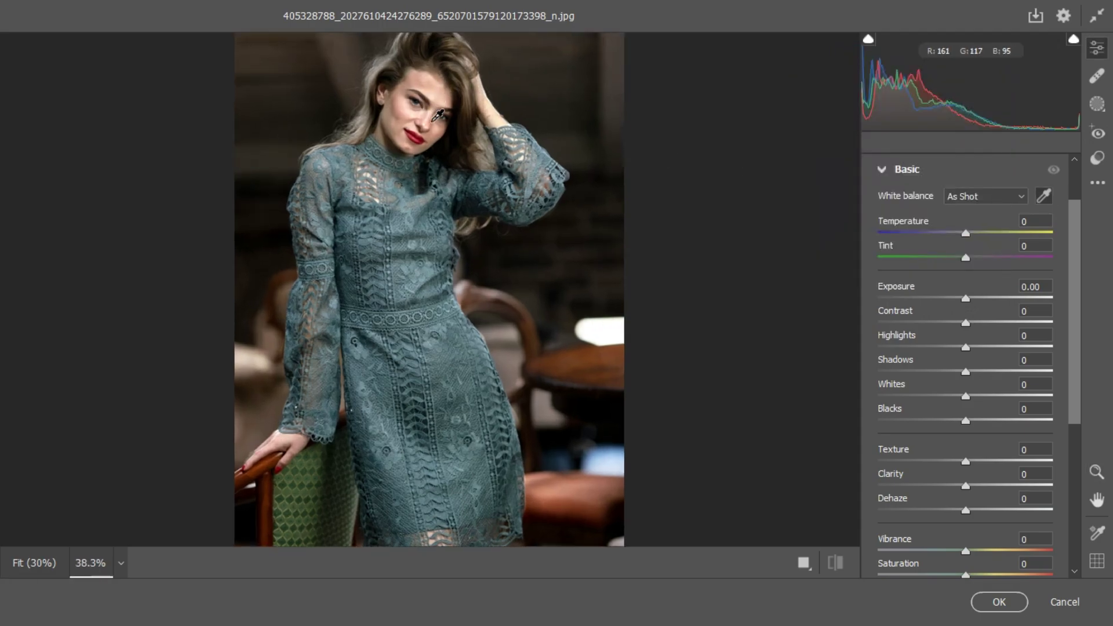
pyautogui.press('space')
pyautogui.moveTo(435, 119); pyautogui.dragTo(440, 164)
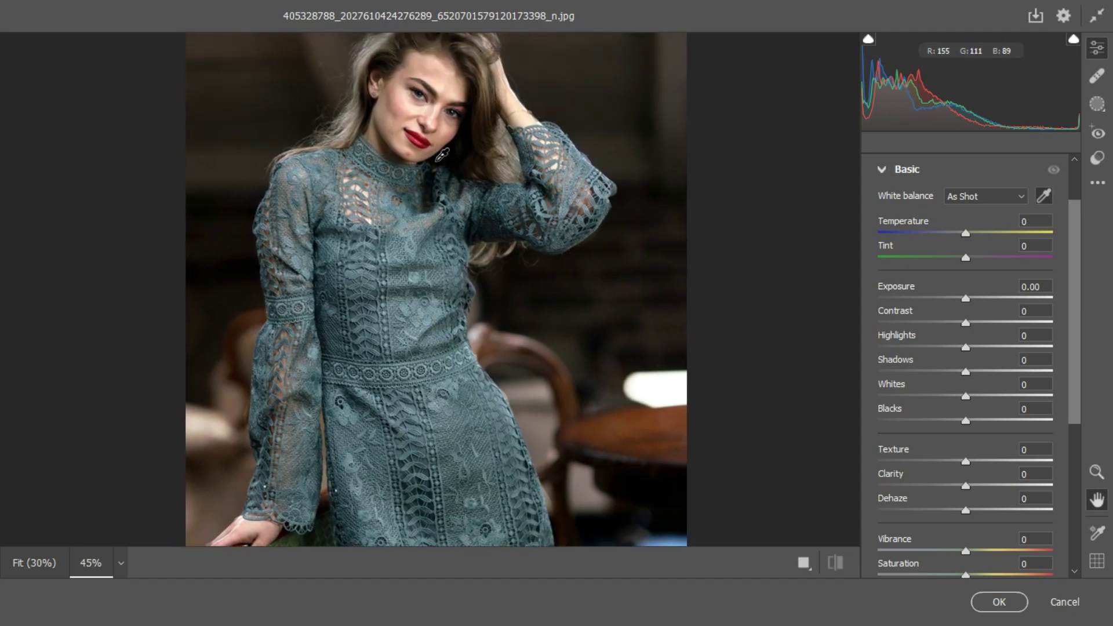
pyautogui.click(428, 107)
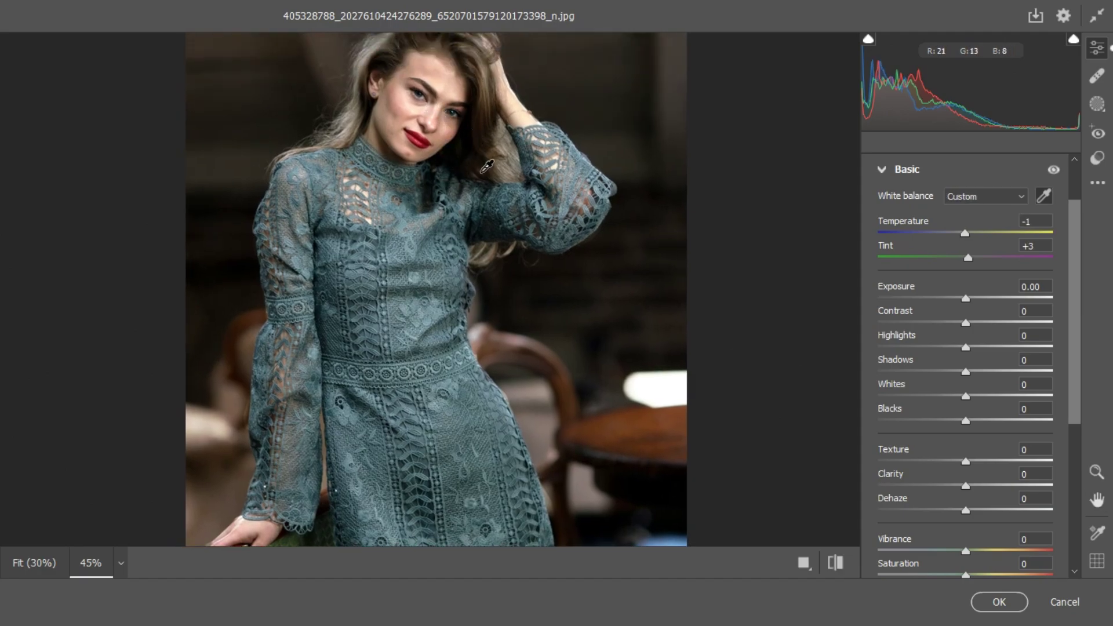
# Try a cooler Temperature, reset it to 0, and warm the image to a Temperature of +7.
pyautogui.scroll(-3, 562, 172)
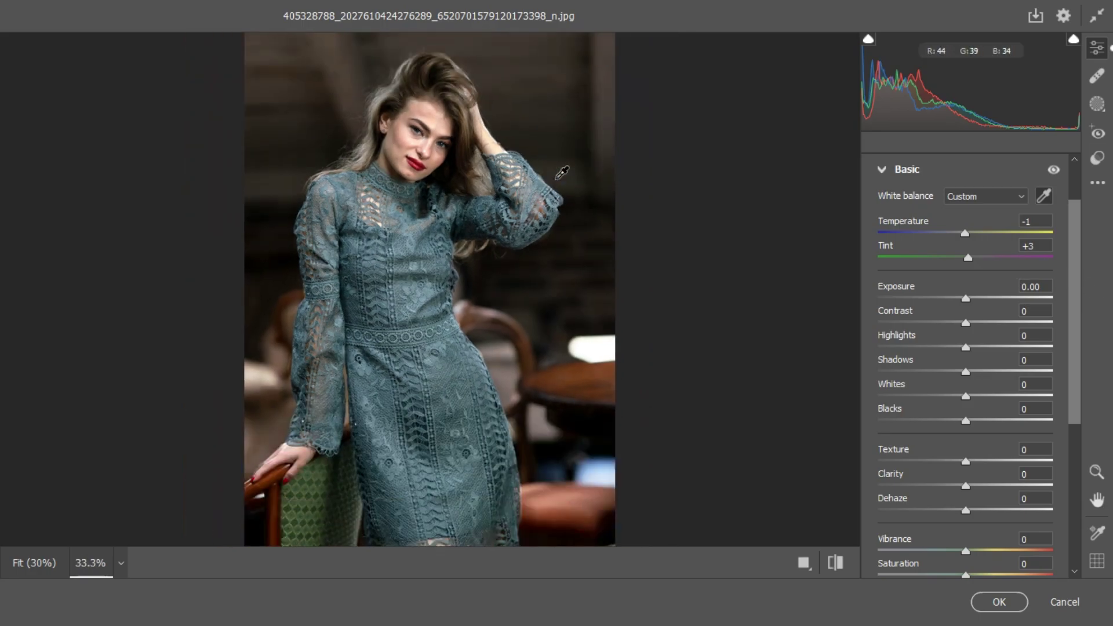
pyautogui.scroll(-1, 562, 172)
pyautogui.scroll(-1, 511, 248)
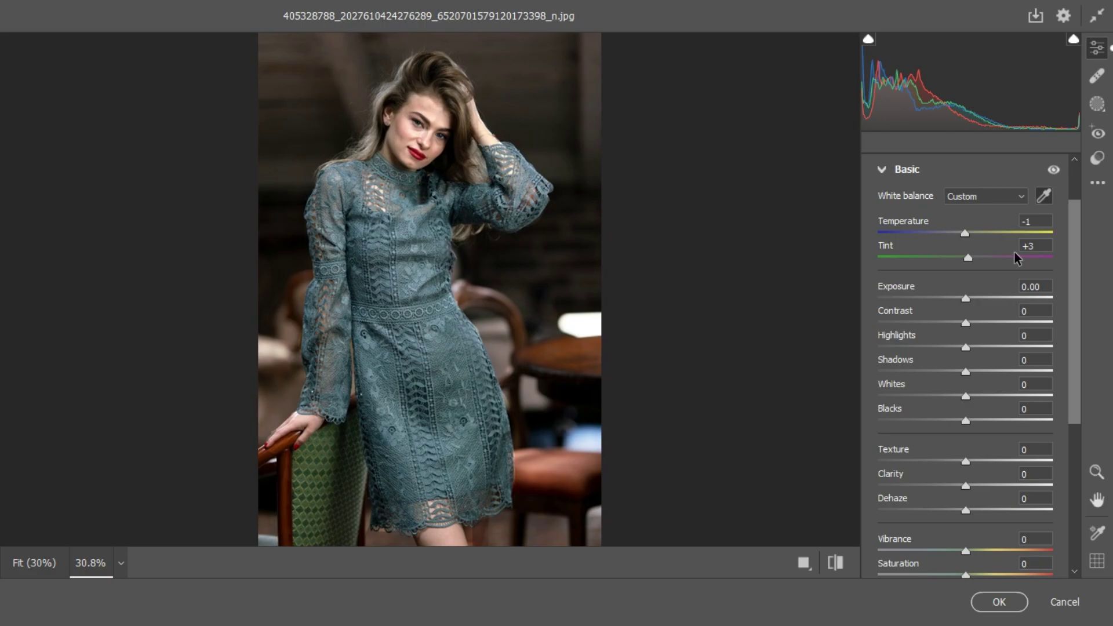
pyautogui.moveTo(966, 234)
pyautogui.mouseDown()
pyautogui.moveTo(985, 235)
pyautogui.moveTo(949, 232)
pyautogui.mouseUp()
pyautogui.doubleClick(949, 233)
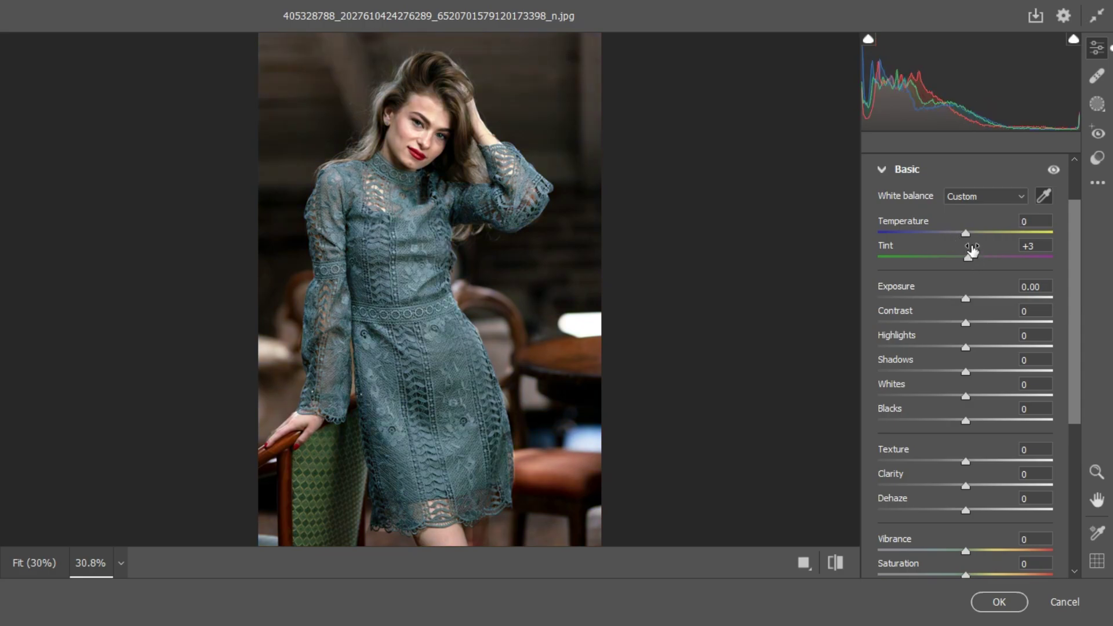
pyautogui.moveTo(966, 233); pyautogui.dragTo(974, 235)
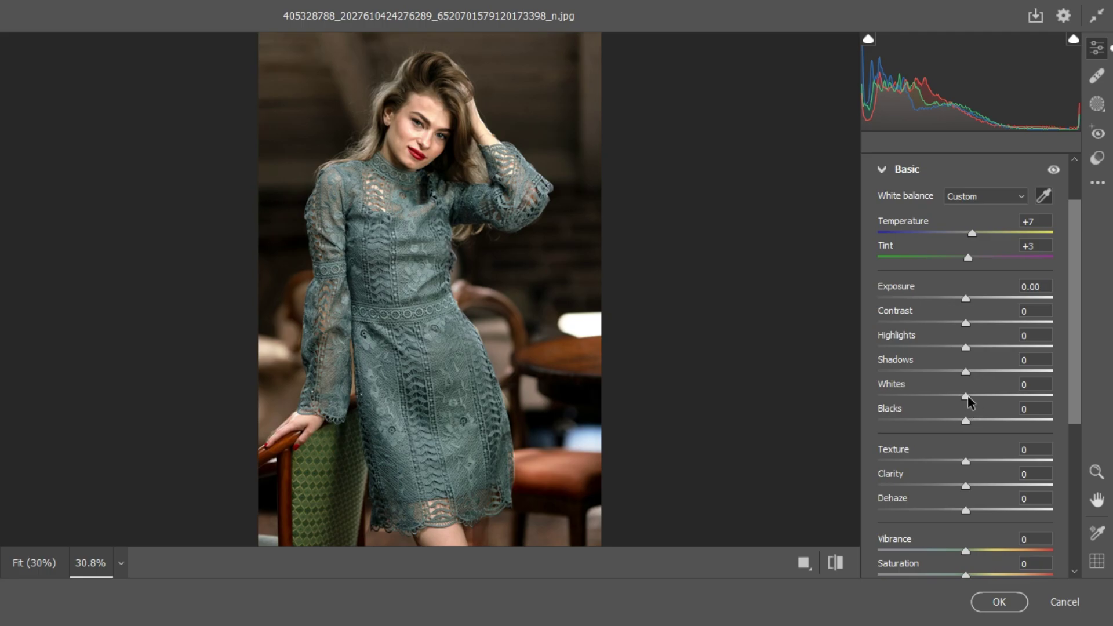
# Set Whites to +12, Blacks to +13, Shadows to -11 and Highlights to -7.
pyautogui.moveTo(968, 396); pyautogui.dragTo(980, 398)
pyautogui.moveTo(966, 421); pyautogui.dragTo(978, 422)
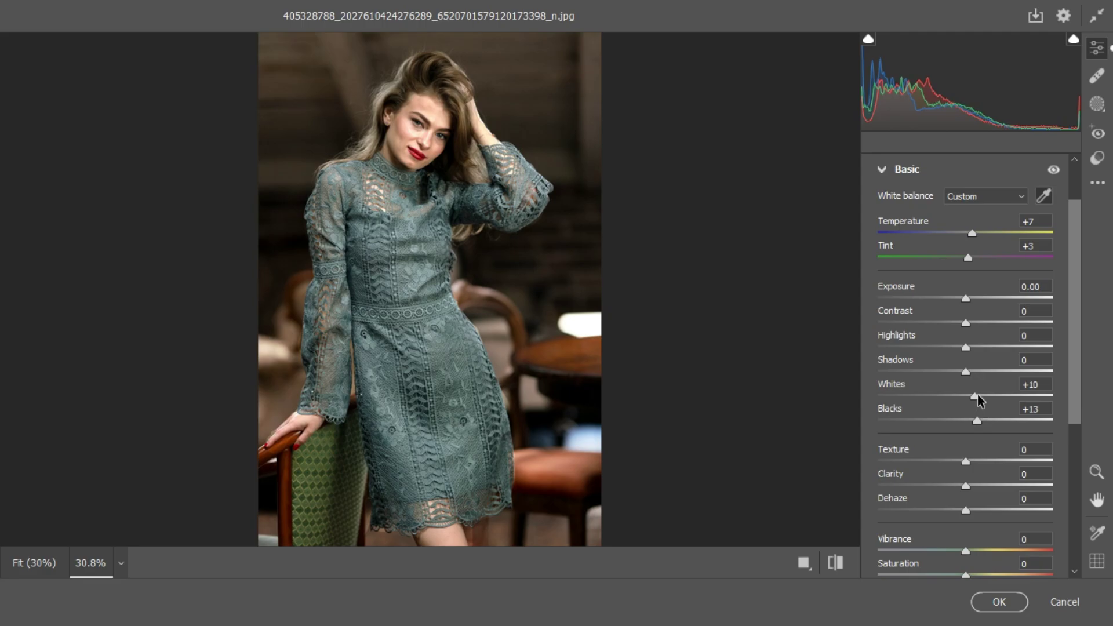
pyautogui.moveTo(978, 395); pyautogui.dragTo(979, 399)
pyautogui.moveTo(966, 372); pyautogui.dragTo(959, 349)
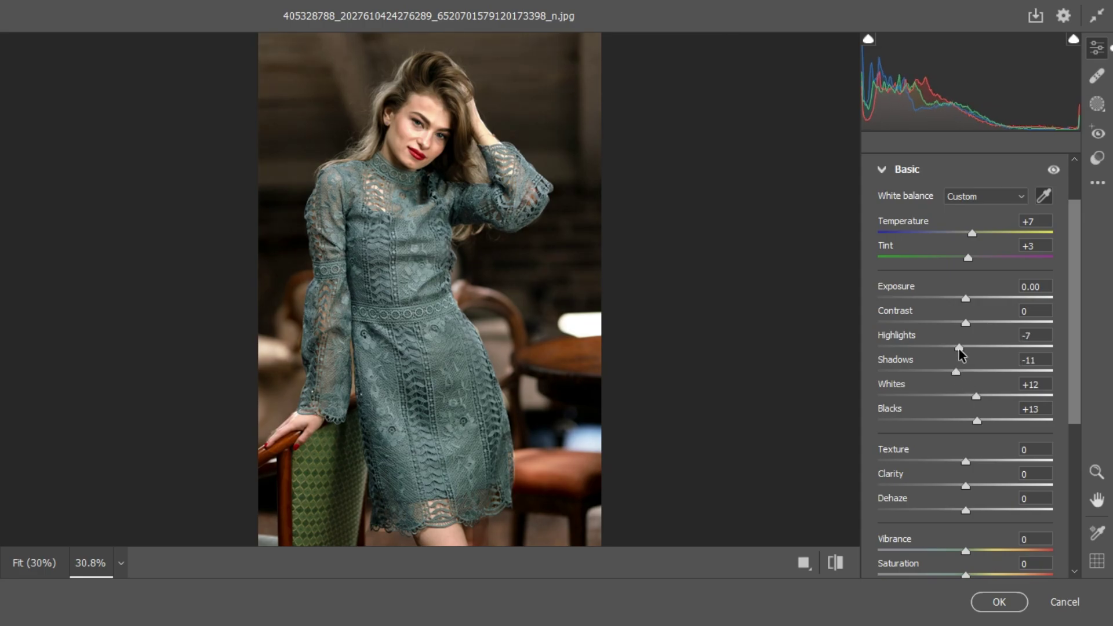
# Check the shadow clipping warning, switch on the highlight clipping warning, and lower Highlights to -30.
pyautogui.click(869, 41)
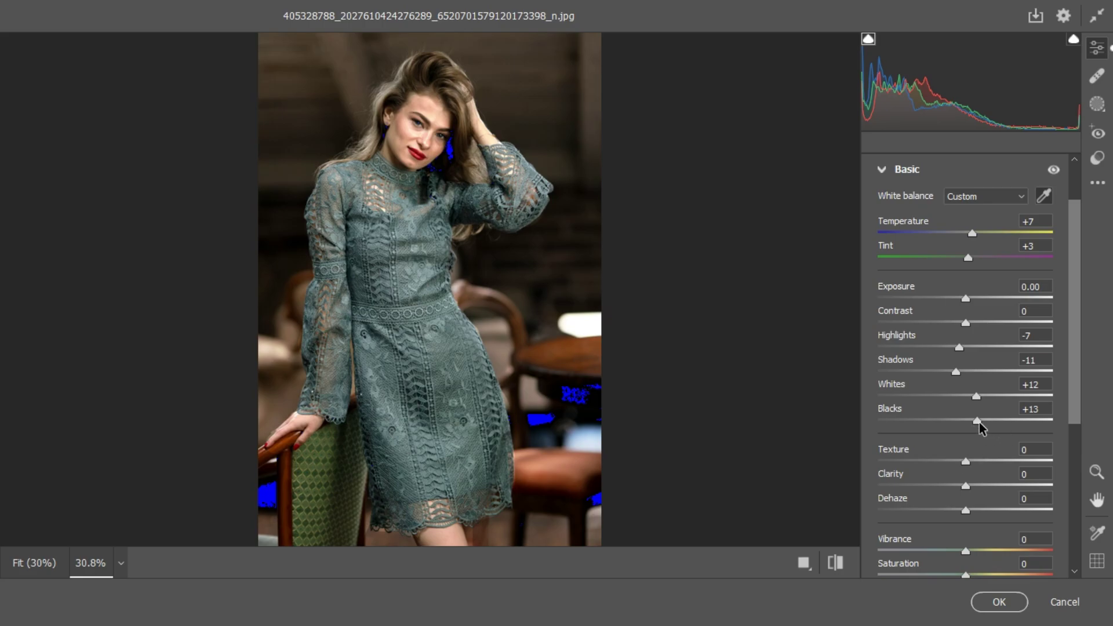
pyautogui.click(868, 39)
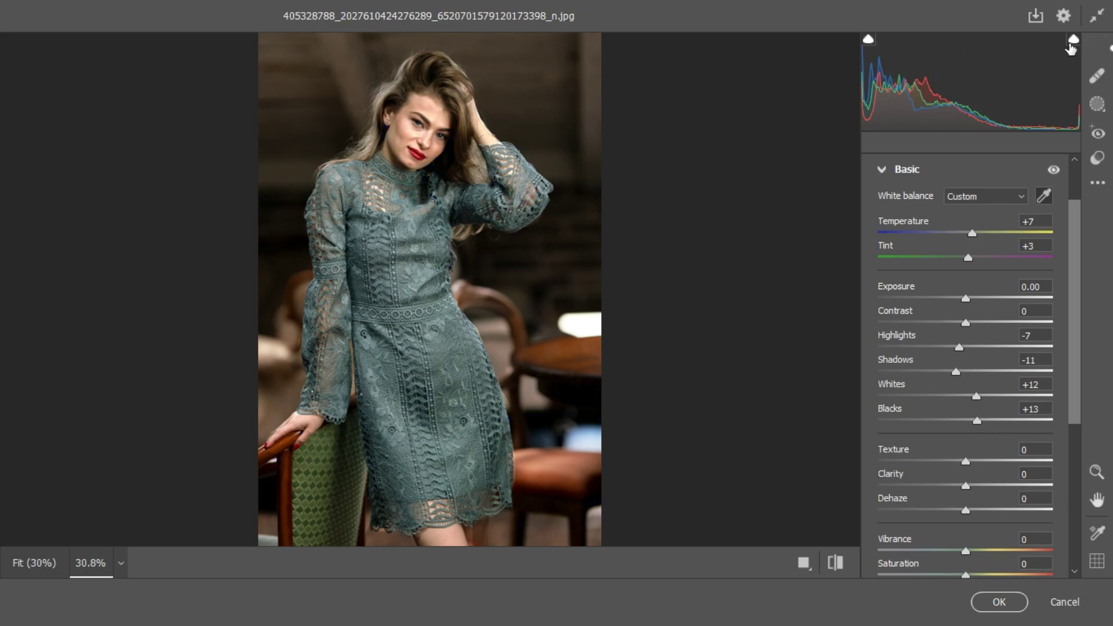
pyautogui.click(1074, 40)
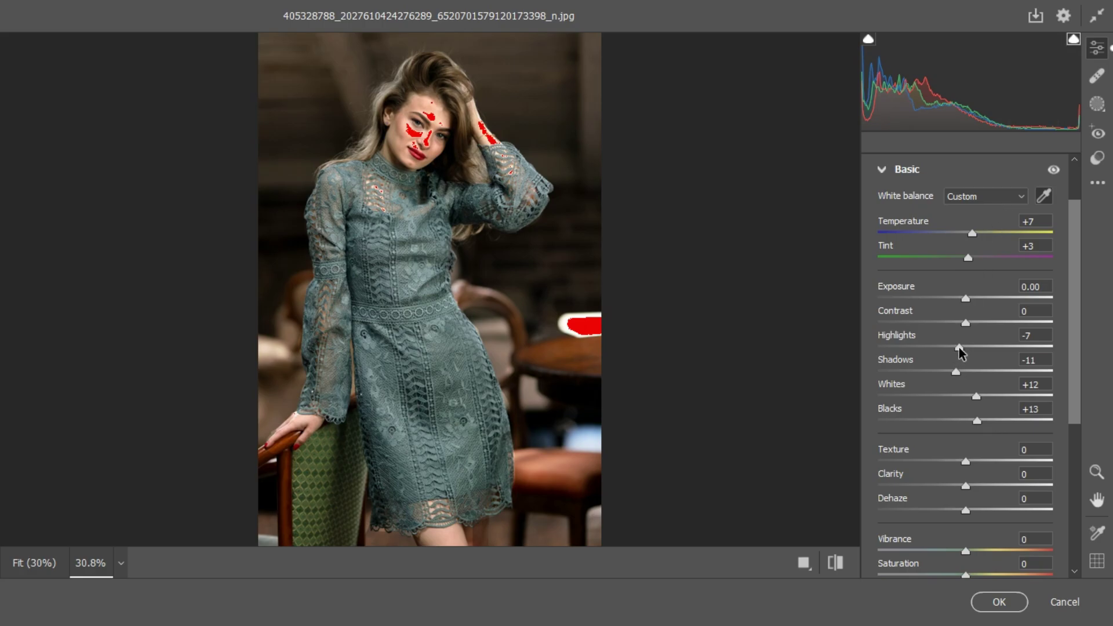
pyautogui.moveTo(959, 346); pyautogui.dragTo(939, 352)
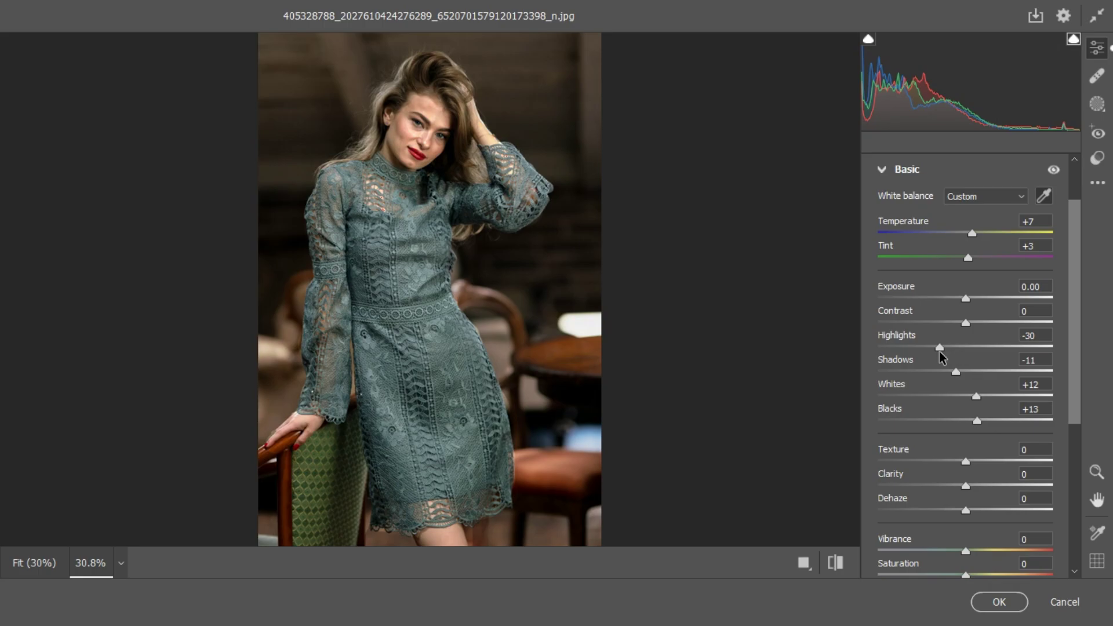
# Raise Blacks to +22 with the shadow clipping warning shown, and turn that warning off.
pyautogui.click(868, 39)
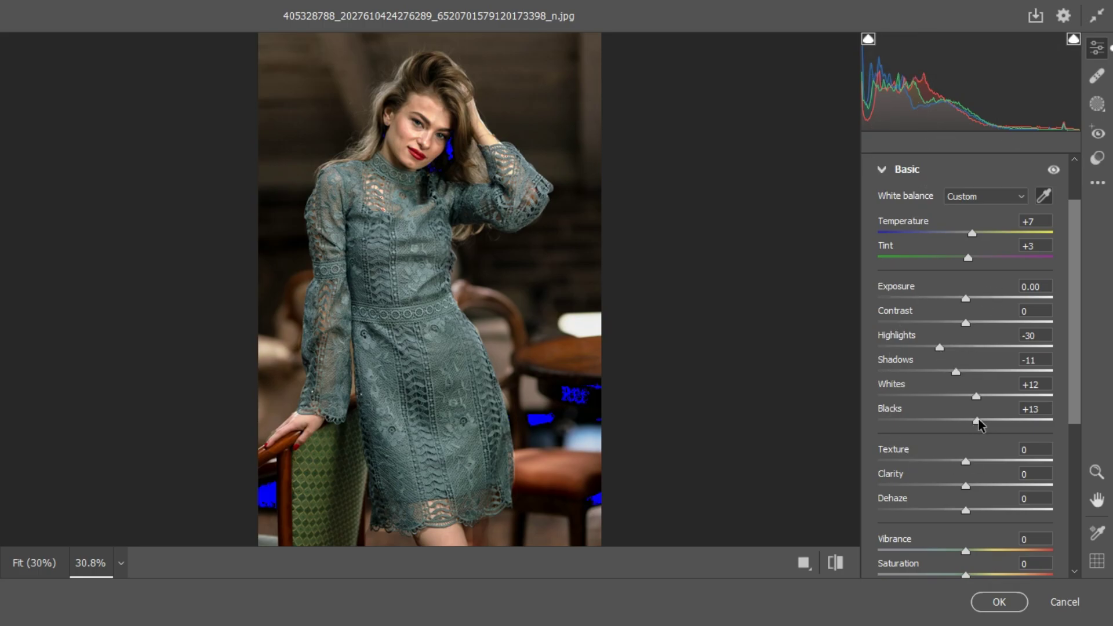
pyautogui.moveTo(978, 421); pyautogui.dragTo(994, 420)
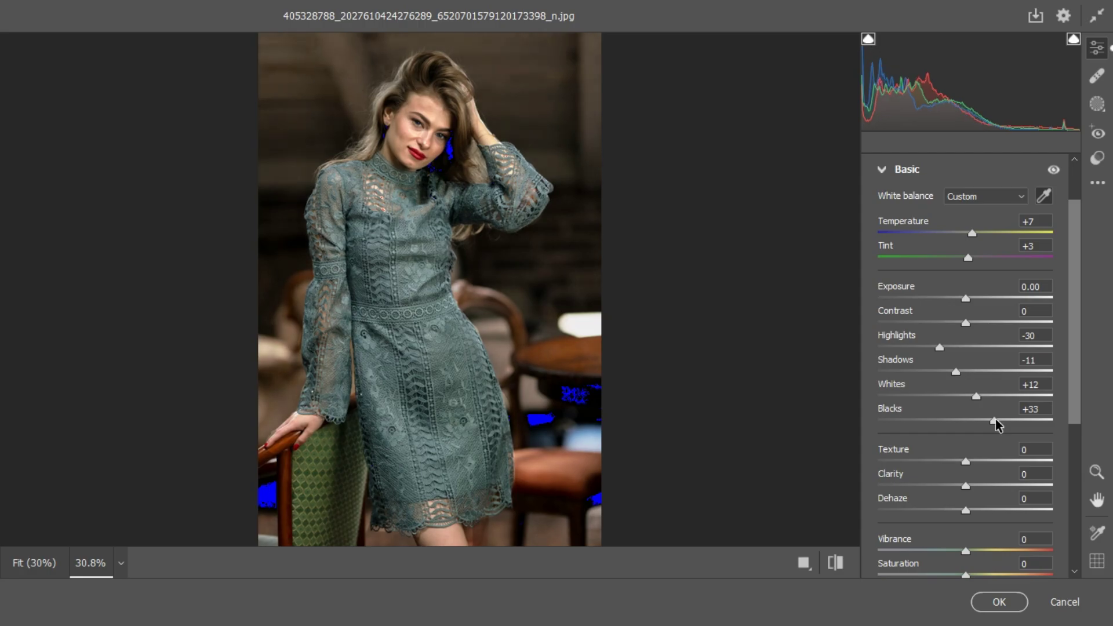
pyautogui.moveTo(999, 418)
pyautogui.mouseDown()
pyautogui.moveTo(1027, 414)
pyautogui.moveTo(982, 420)
pyautogui.mouseUp()
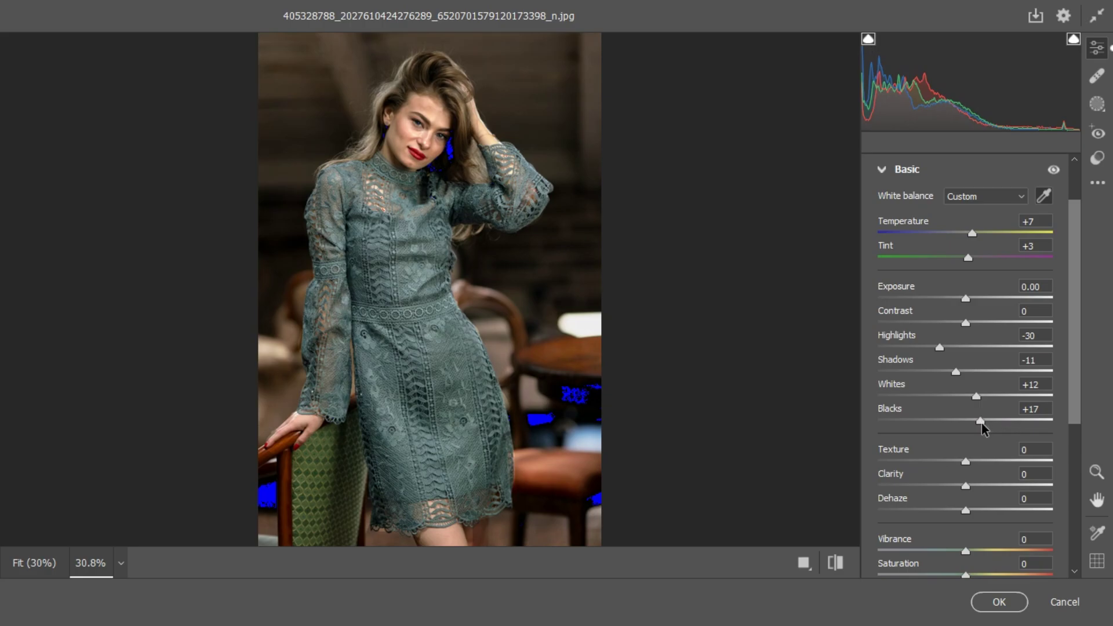
pyautogui.moveTo(982, 421); pyautogui.dragTo(985, 421)
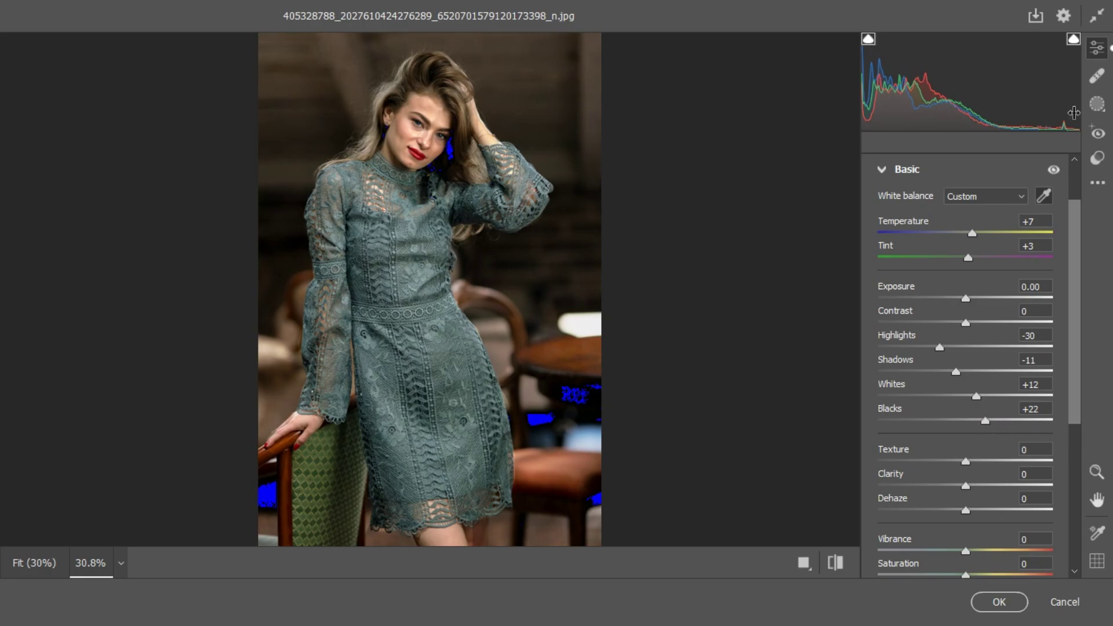
pyautogui.click(868, 39)
# Inspect the face up close and fine-tune Highlights to -29 and Blacks to +28.
pyautogui.scroll(2, 443, 119)
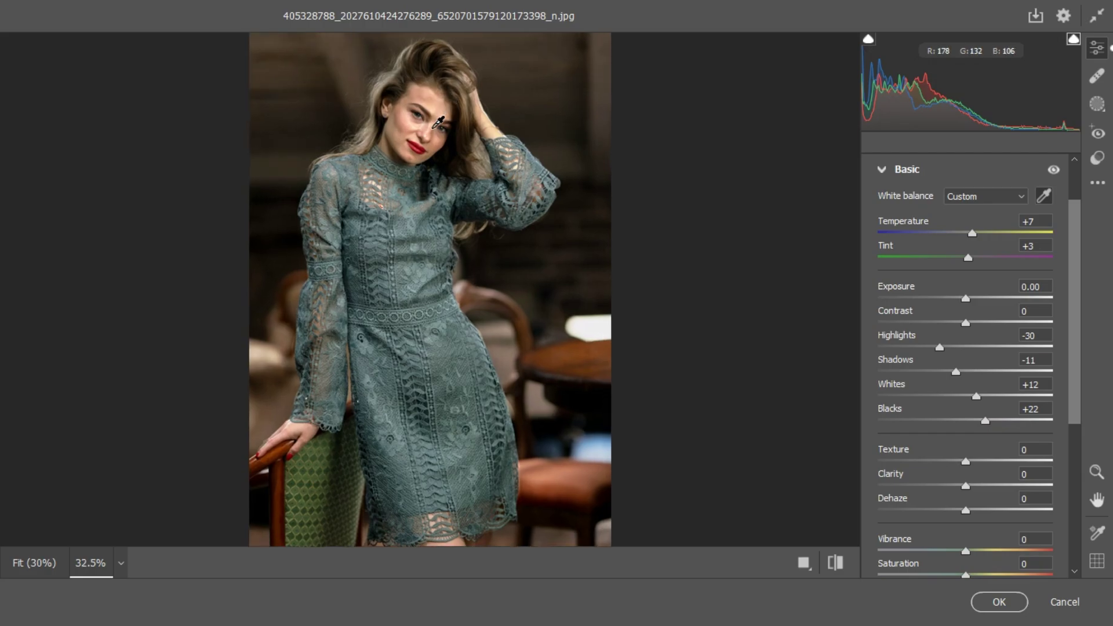
pyautogui.scroll(1, 438, 122)
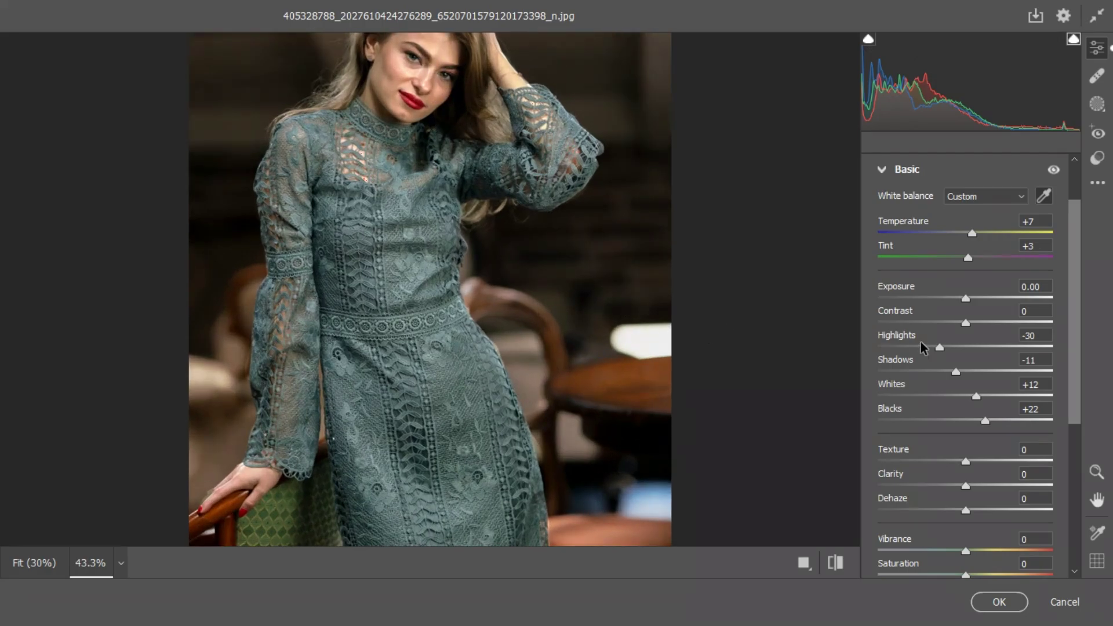
pyautogui.scroll(1, 1079, 347)
pyautogui.moveTo(446, 228); pyautogui.dragTo(444, 328)
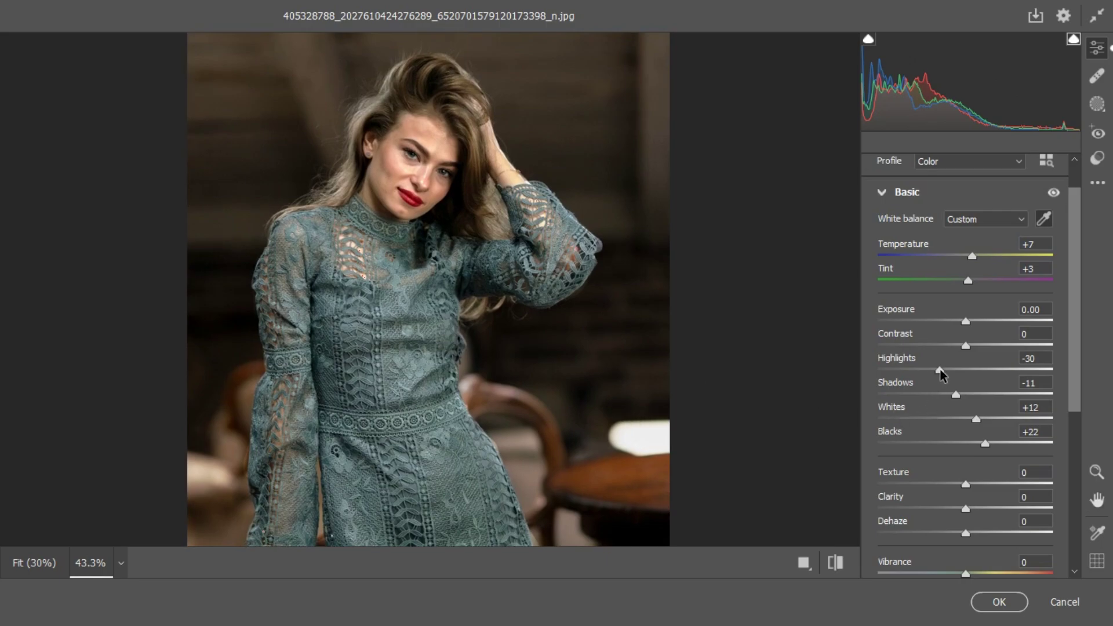
pyautogui.moveTo(945, 370); pyautogui.dragTo(941, 370)
pyautogui.moveTo(985, 423); pyautogui.dragTo(990, 444)
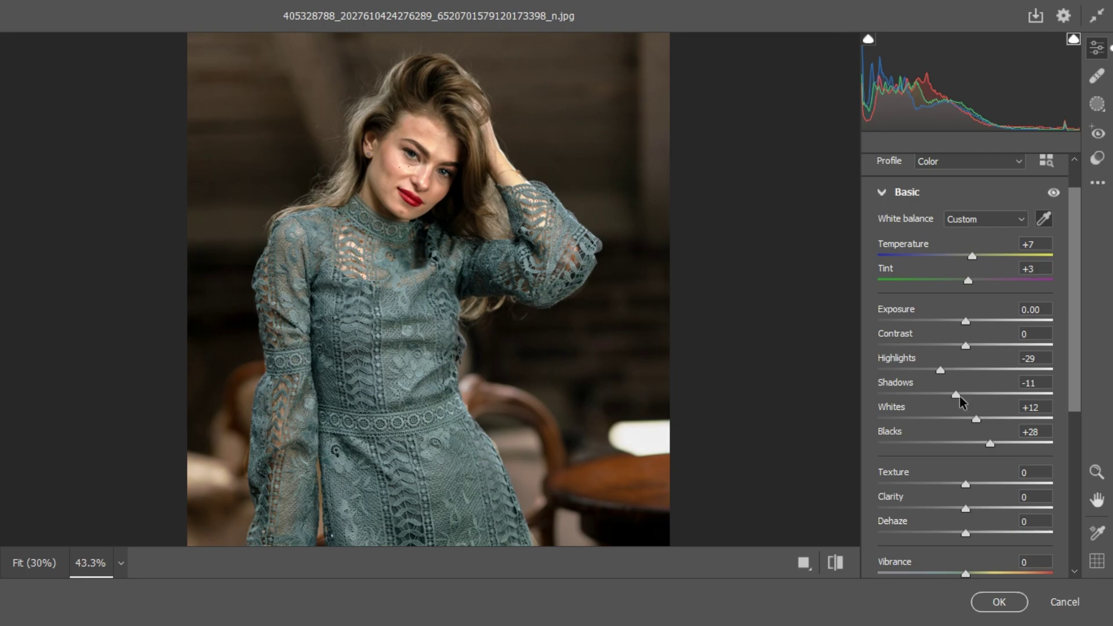
pyautogui.moveTo(959, 395); pyautogui.dragTo(959, 397)
# Try Dehaze at -6, reset it to 0, and try raising it to +10 and +15.
pyautogui.scroll(-5, 933, 461)
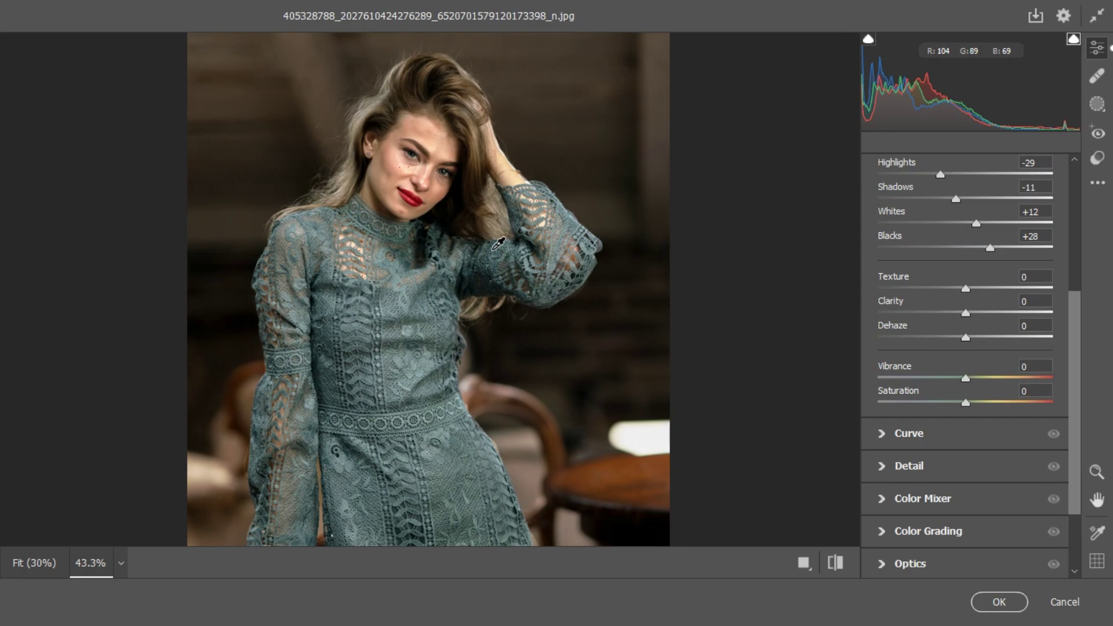
pyautogui.scroll(-4, 499, 244)
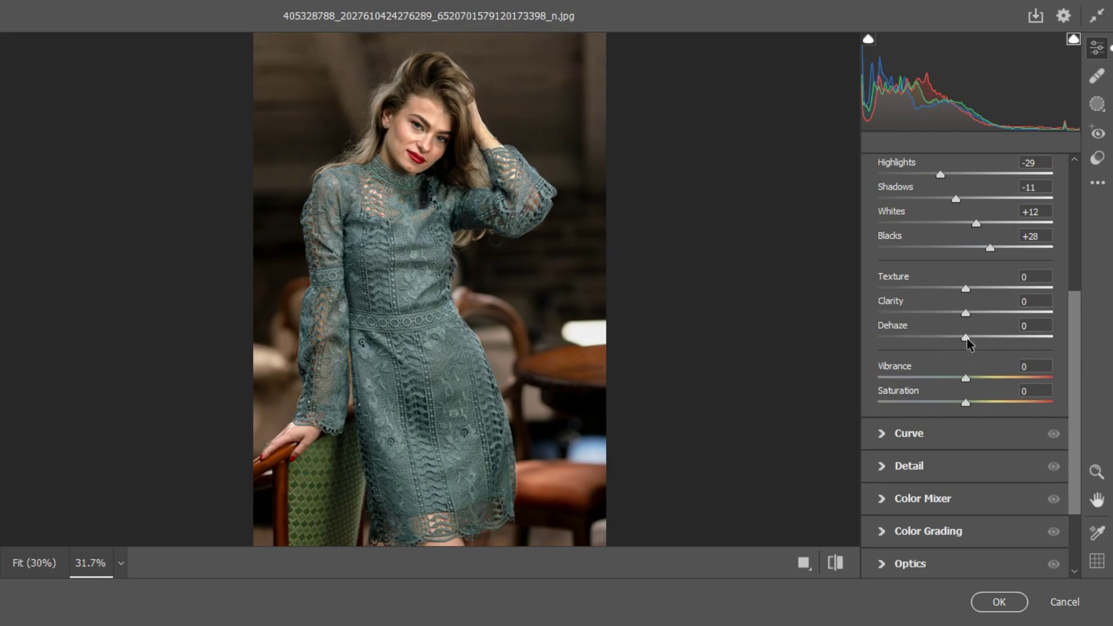
pyautogui.moveTo(966, 339)
pyautogui.mouseDown()
pyautogui.moveTo(1024, 345)
pyautogui.moveTo(920, 347)
pyautogui.moveTo(961, 348)
pyautogui.mouseUp()
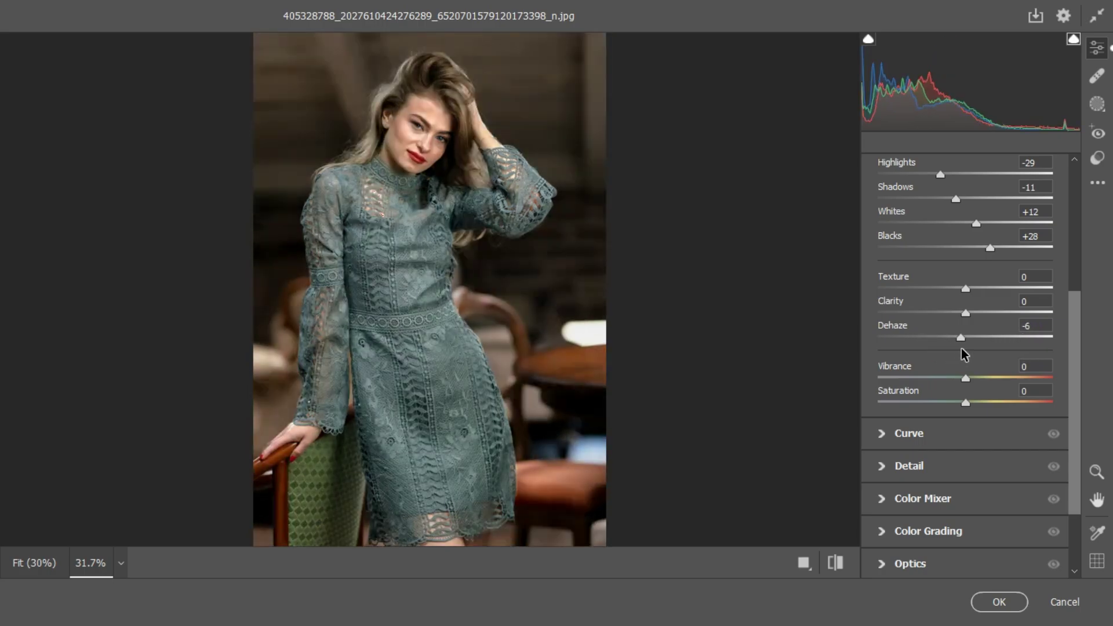
pyautogui.doubleClick(964, 339)
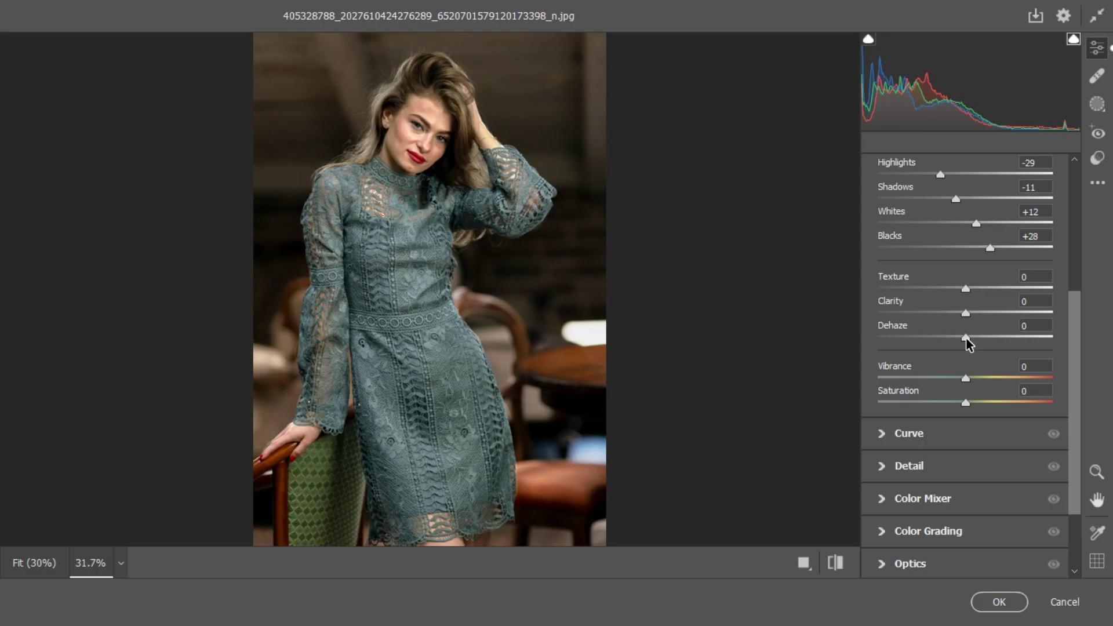
pyautogui.moveTo(967, 340); pyautogui.dragTo(975, 340)
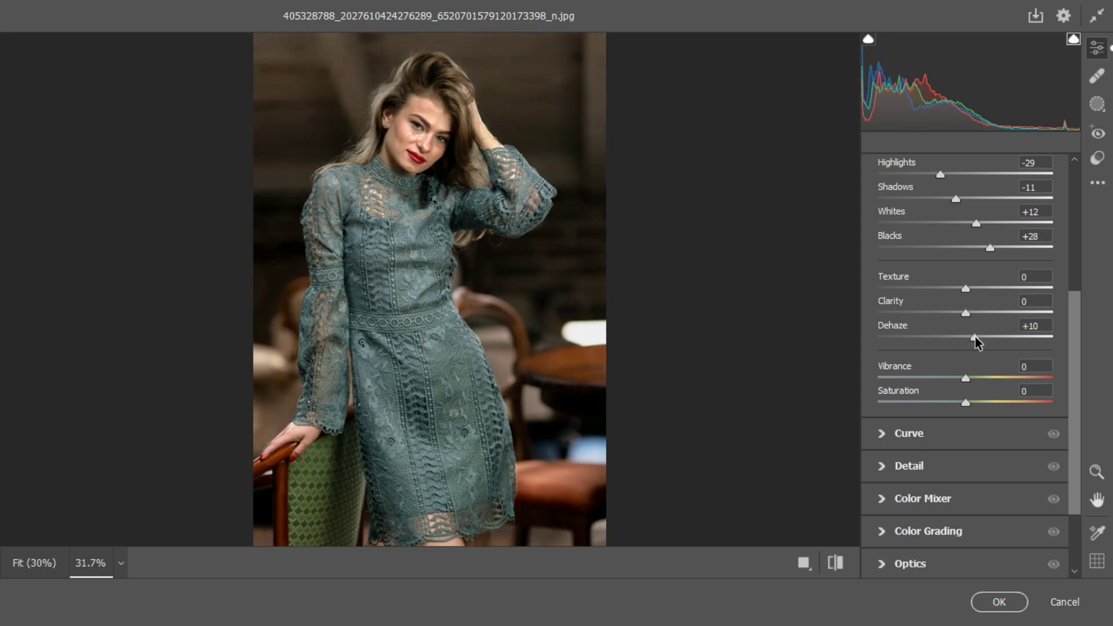
pyautogui.moveTo(982, 342); pyautogui.dragTo(982, 343)
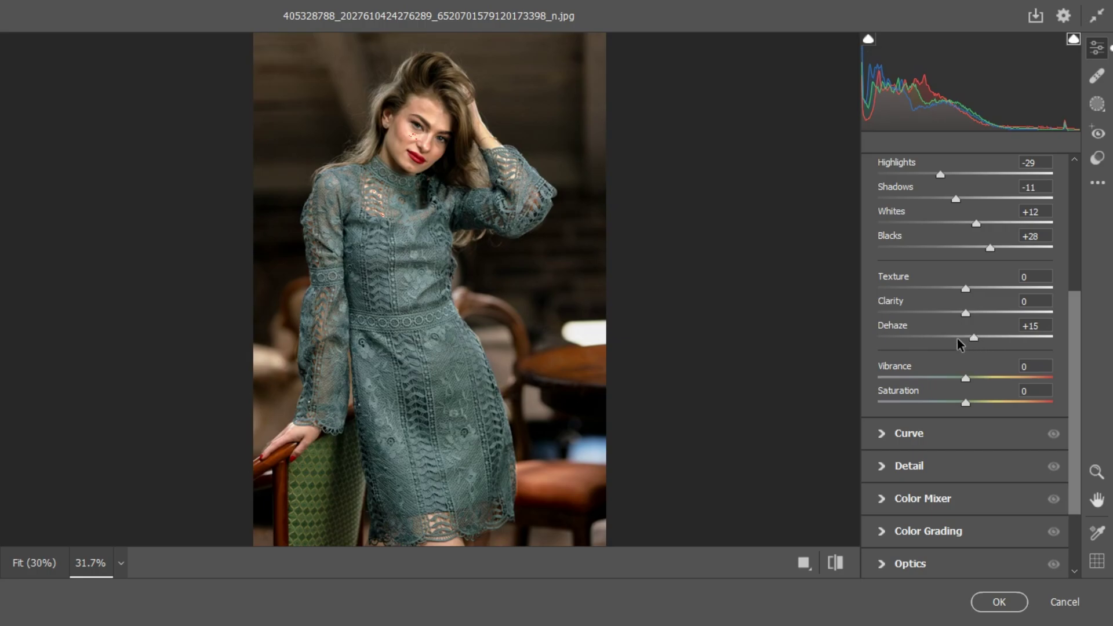
# Try Dehaze at -23 and toggle between the default and current settings to compare.
pyautogui.moveTo(957, 340); pyautogui.dragTo(946, 341)
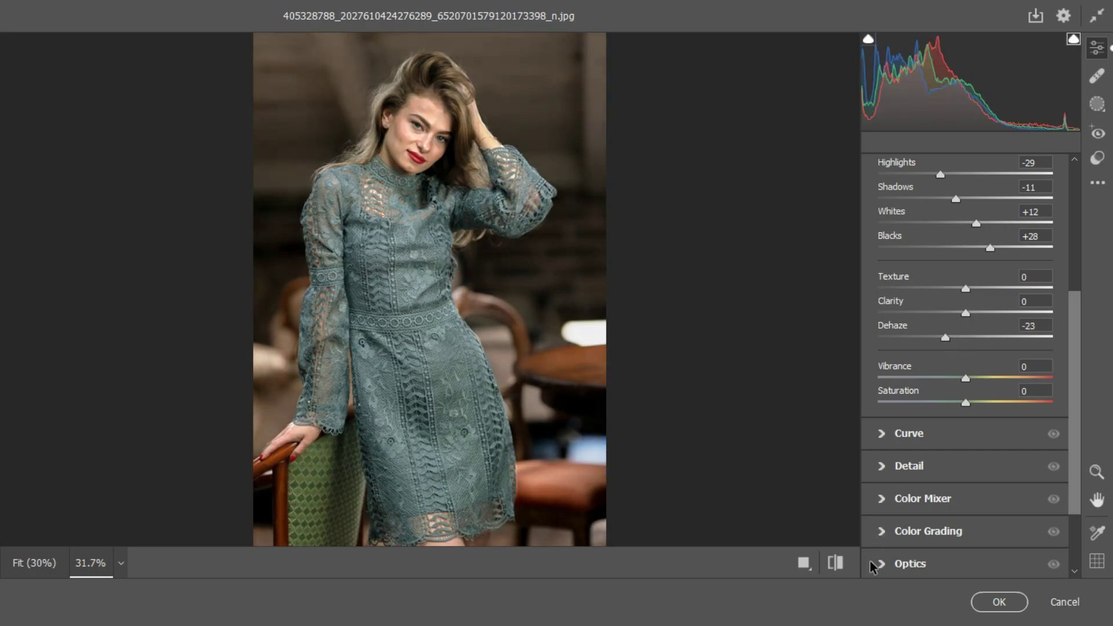
pyautogui.click(836, 563)
pyautogui.click(835, 563)
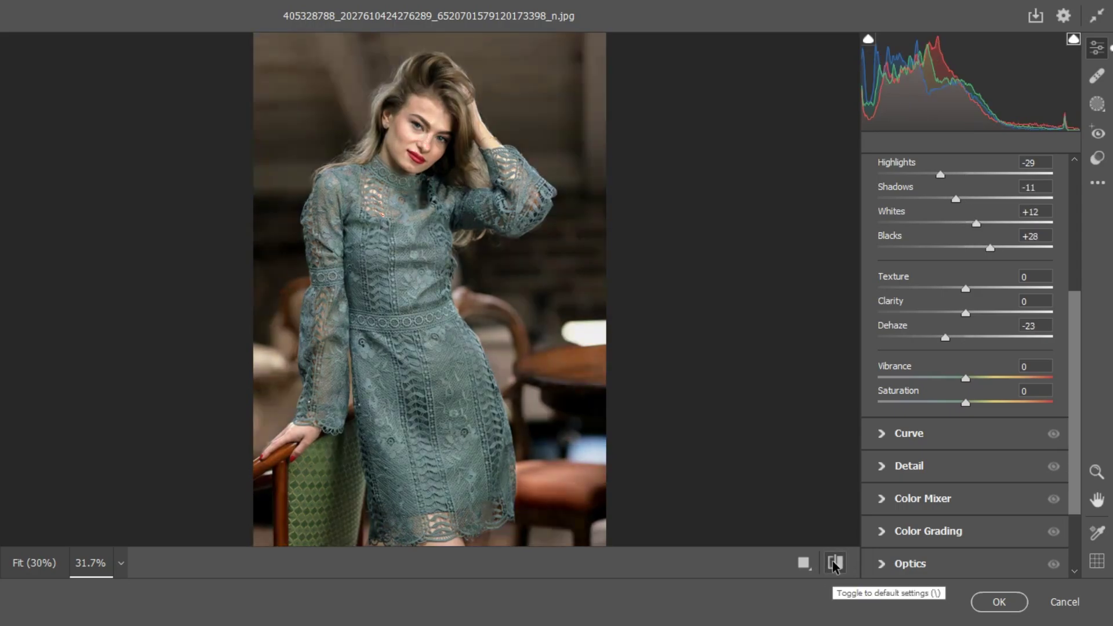
# Set Dehaze to +5, compare it with the default settings, and inspect the face up close.
pyautogui.moveTo(946, 338); pyautogui.dragTo(970, 338)
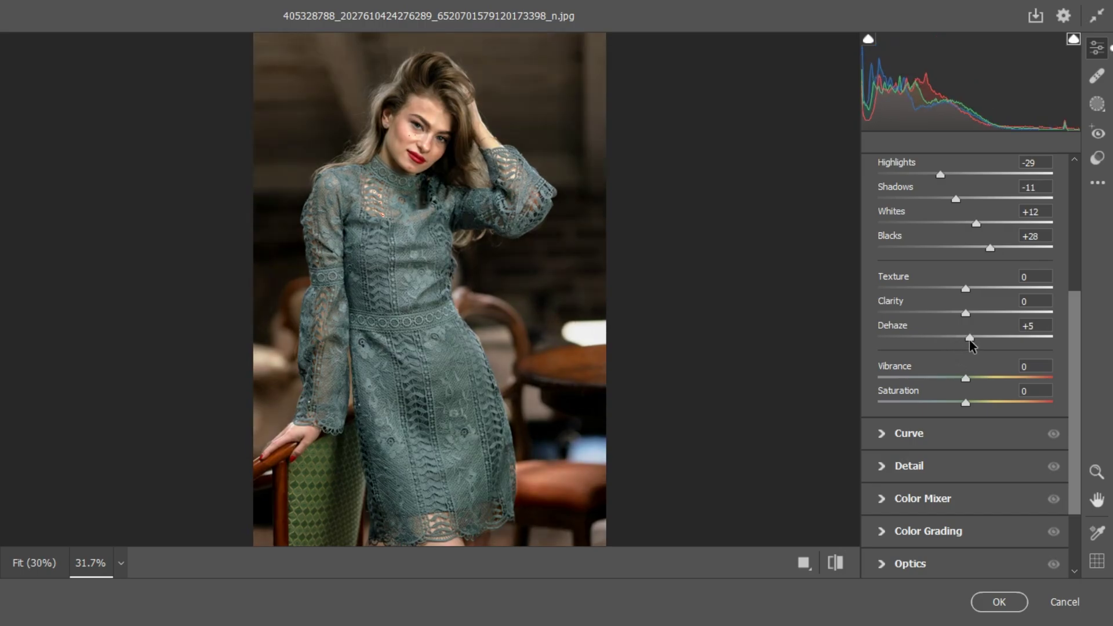
pyautogui.click(835, 563)
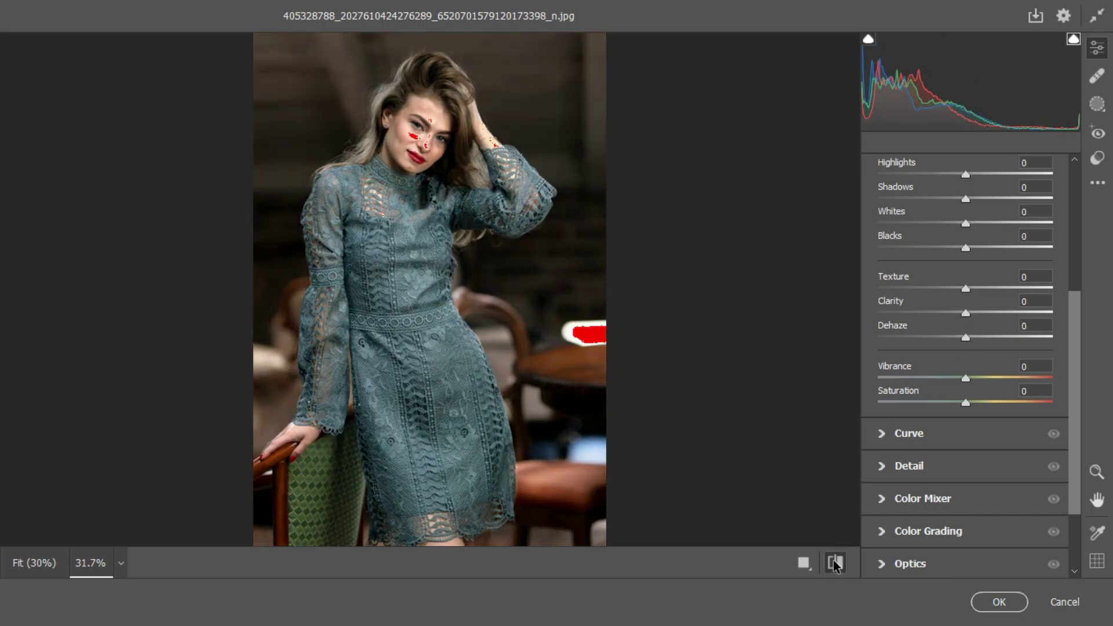
pyautogui.click(835, 564)
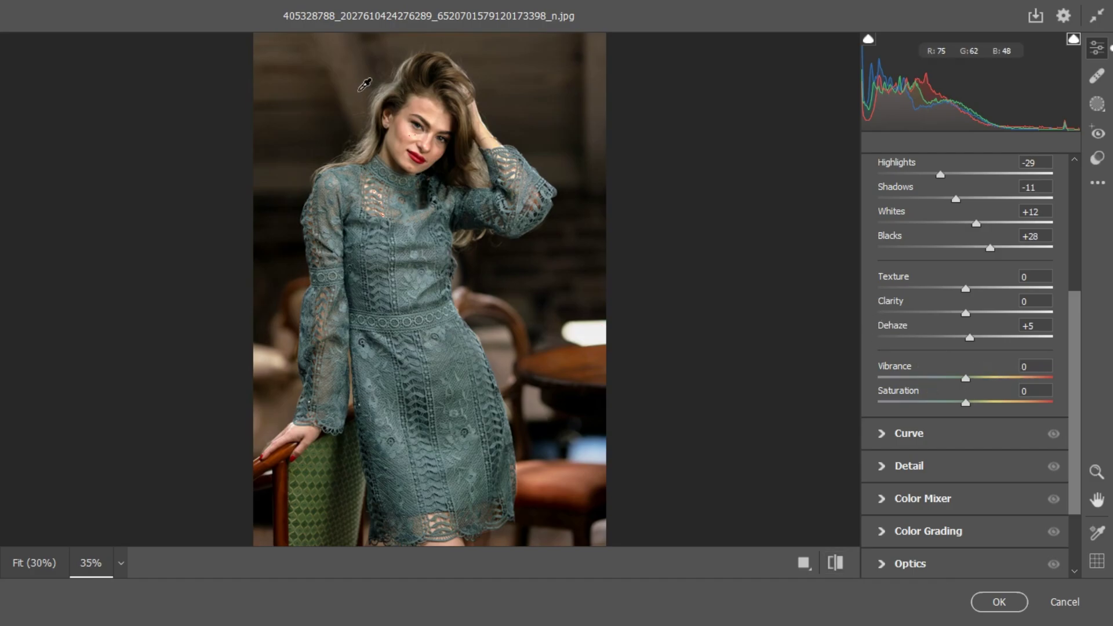
pyautogui.scroll(3, 364, 85)
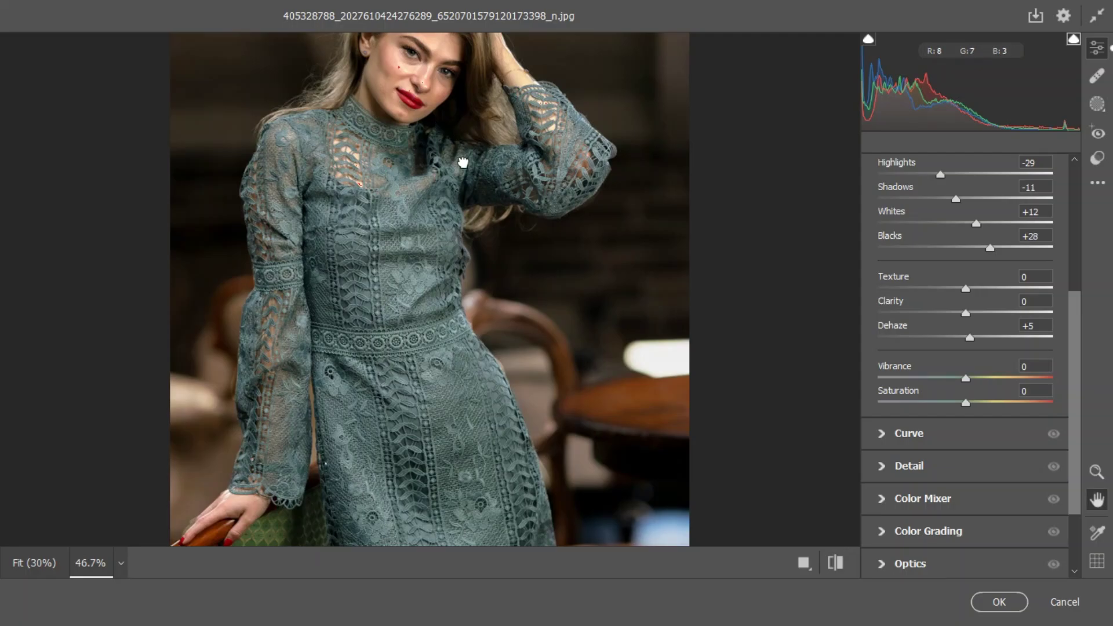
pyautogui.moveTo(462, 163); pyautogui.dragTo(462, 261)
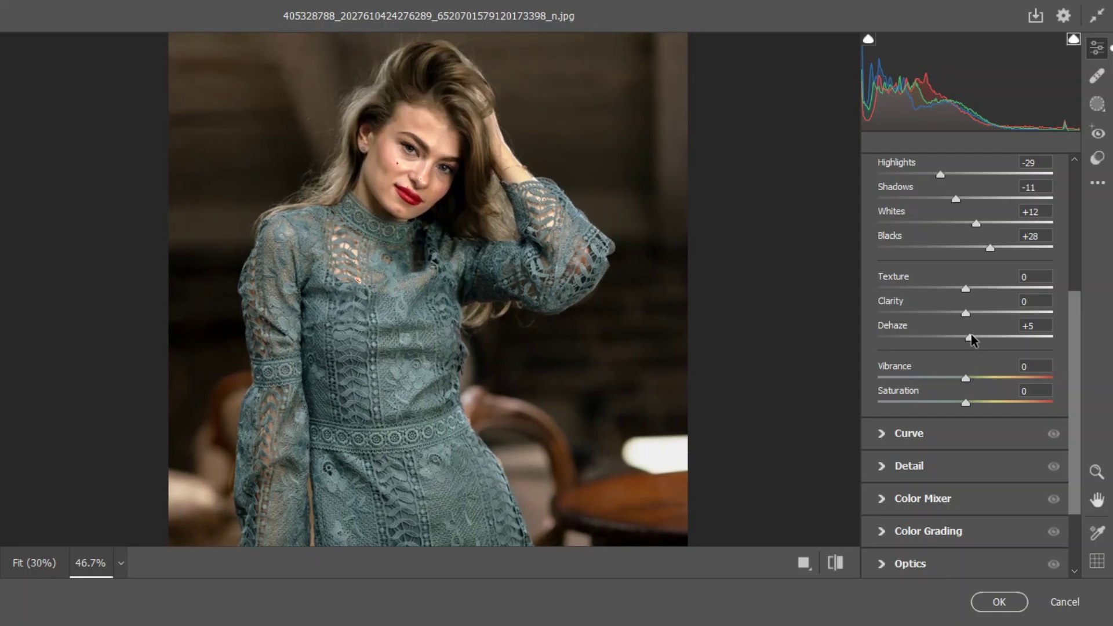
# Lower Dehaze to -21, try it at -30, and settle on -26.
pyautogui.moveTo(970, 338); pyautogui.dragTo(949, 340)
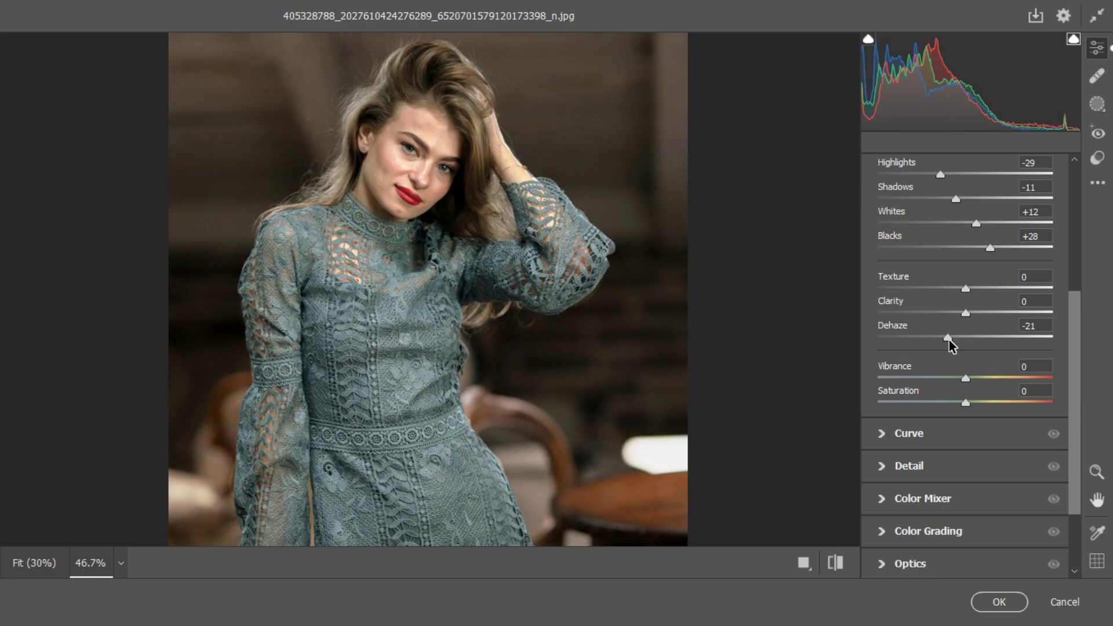
pyautogui.moveTo(948, 339); pyautogui.dragTo(943, 341)
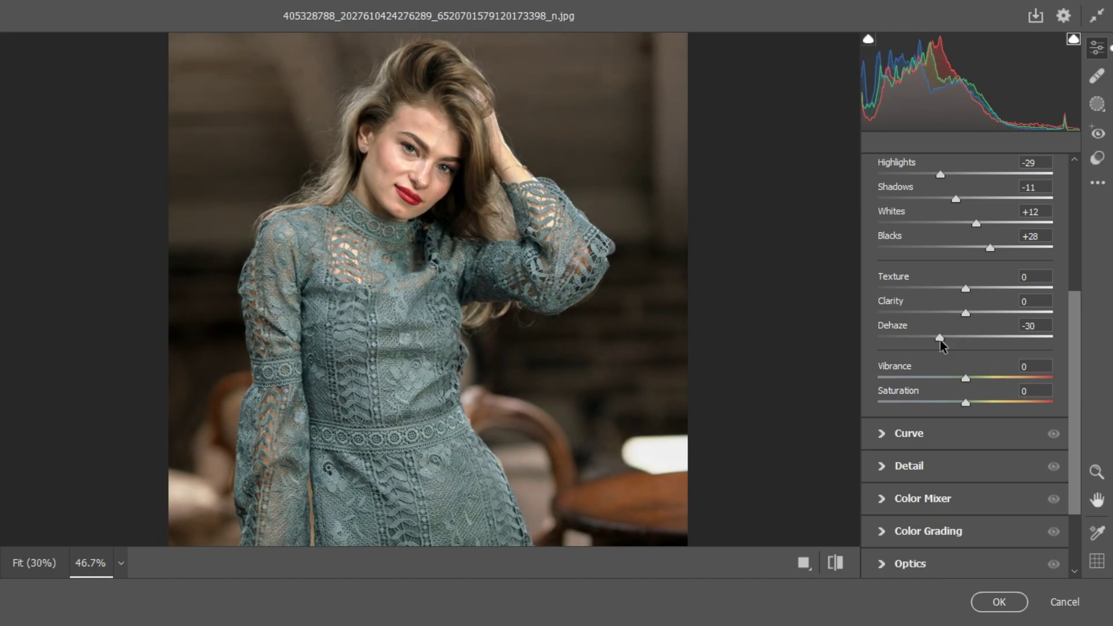
pyautogui.moveTo(942, 341); pyautogui.dragTo(944, 341)
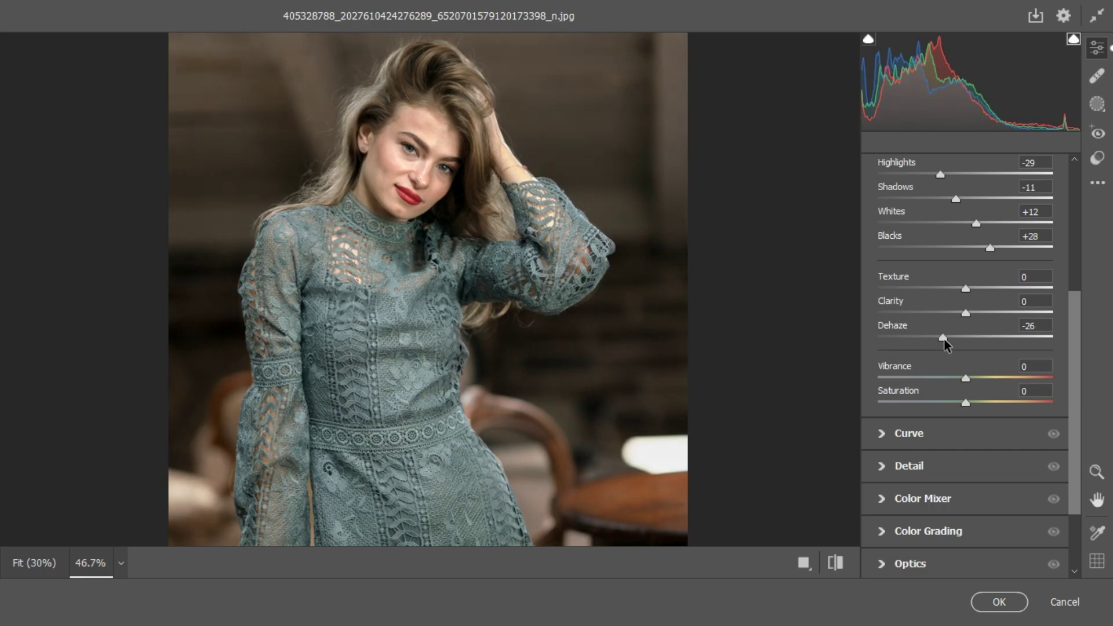
# Set Texture to +10, and try Clarity at +9 before resetting it to 0.
pyautogui.scroll(-3, 944, 339)
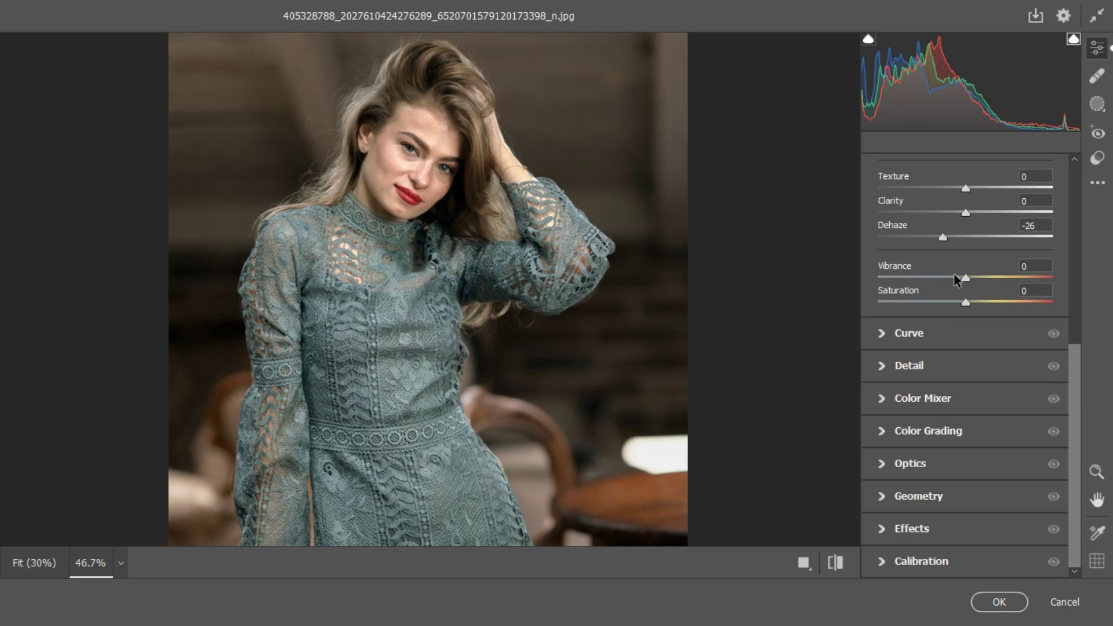
pyautogui.scroll(6, 957, 279)
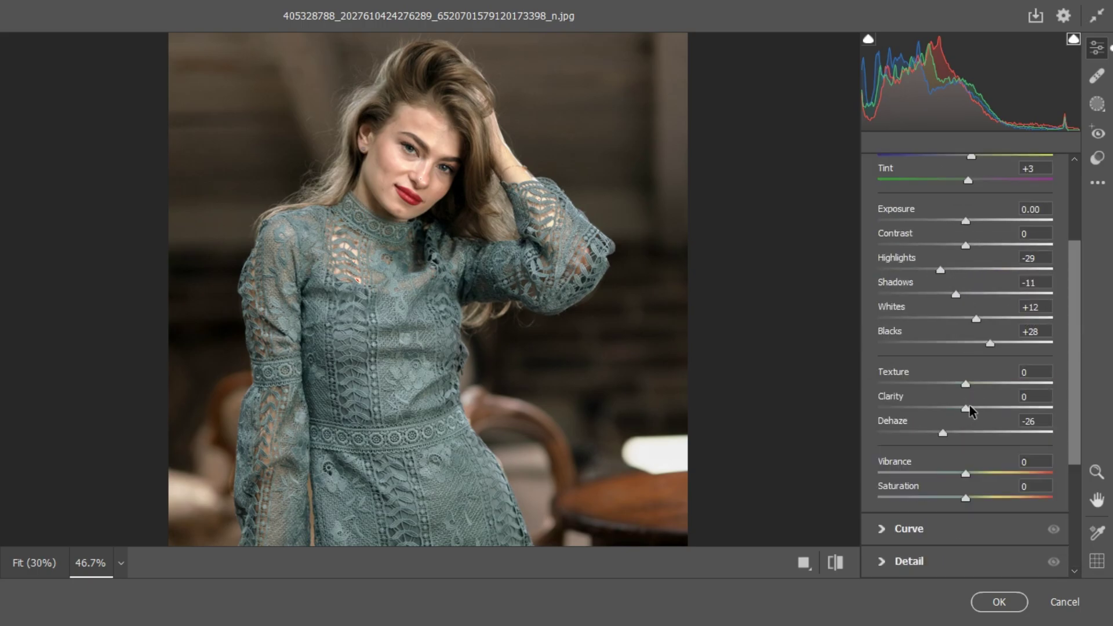
pyautogui.moveTo(968, 384); pyautogui.dragTo(976, 384)
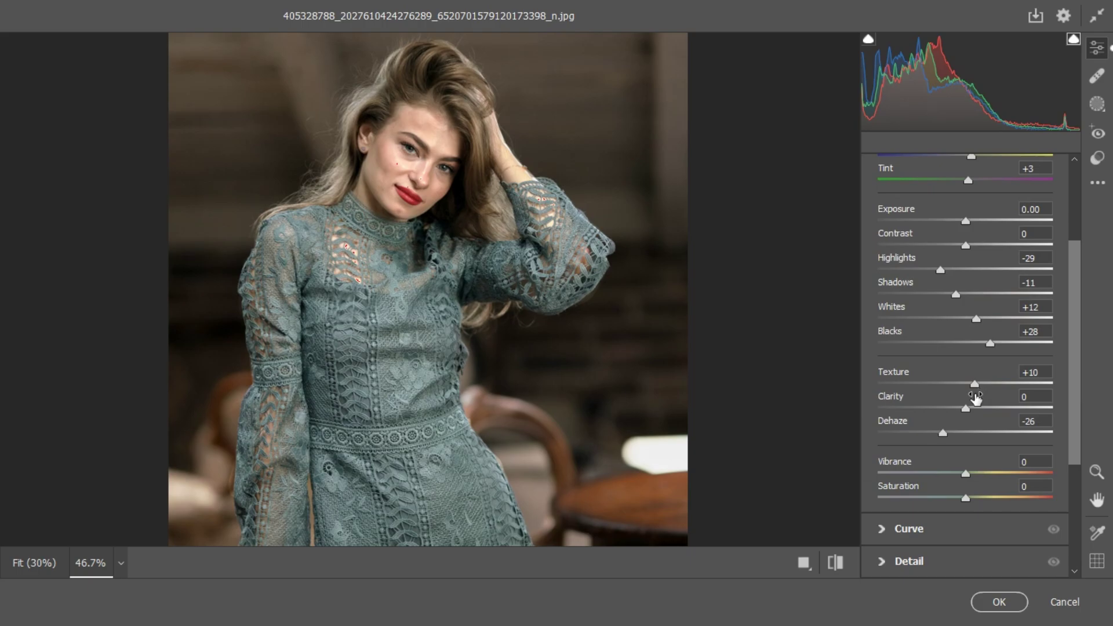
pyautogui.moveTo(969, 409); pyautogui.dragTo(976, 408)
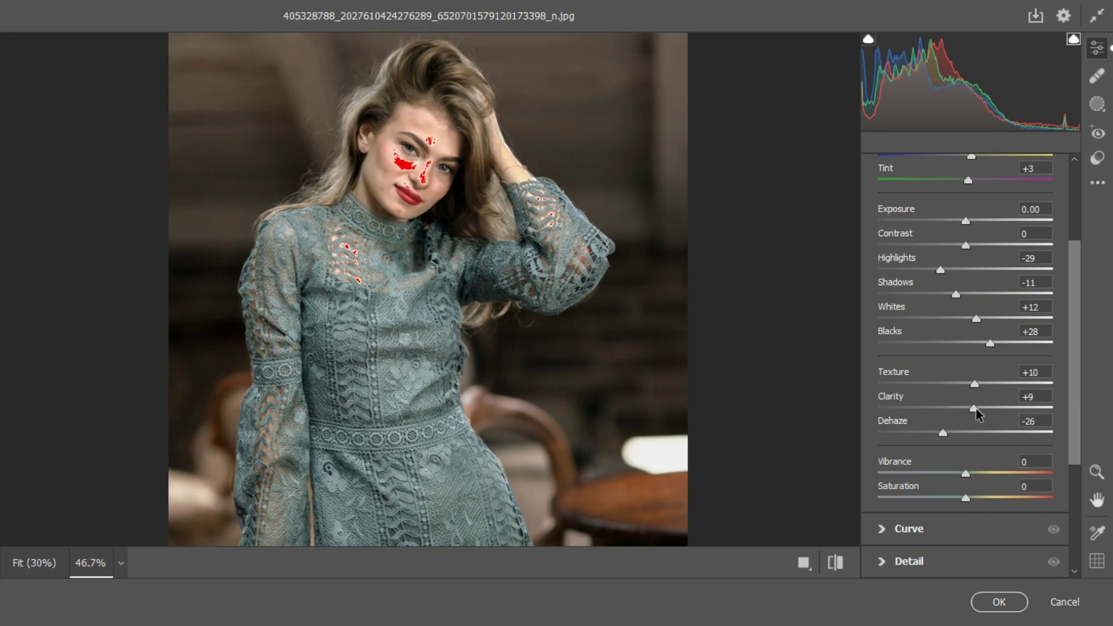
pyautogui.moveTo(973, 408); pyautogui.dragTo(967, 409)
pyautogui.doubleClick(967, 409)
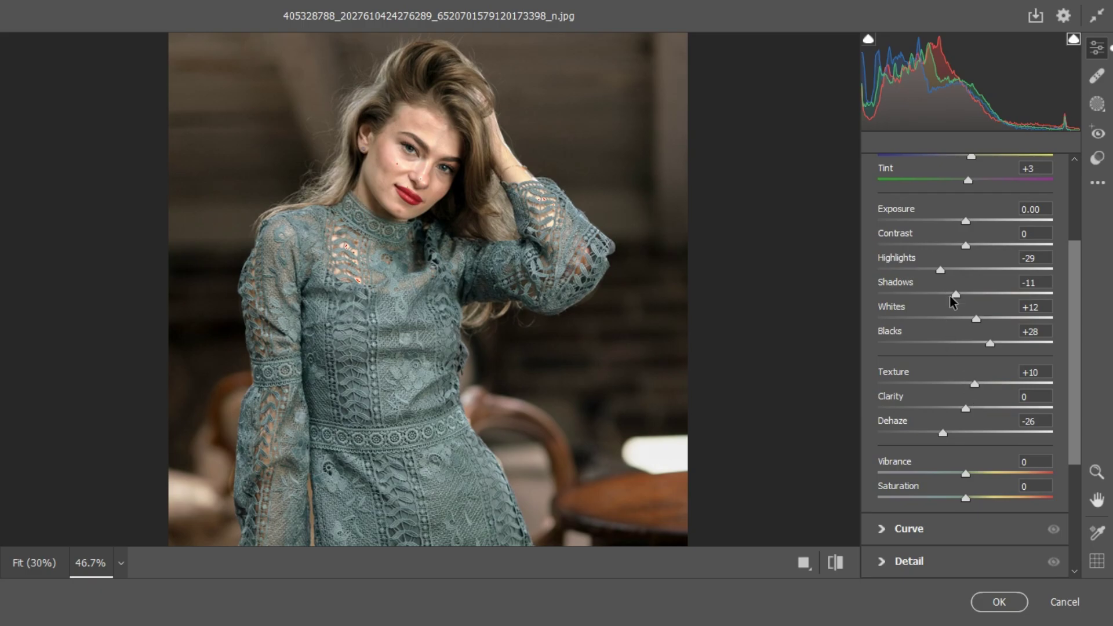
# Open the parametric Curve settings and set Highlights to -10 and Lights to +9.
pyautogui.scroll(3, 889, 186)
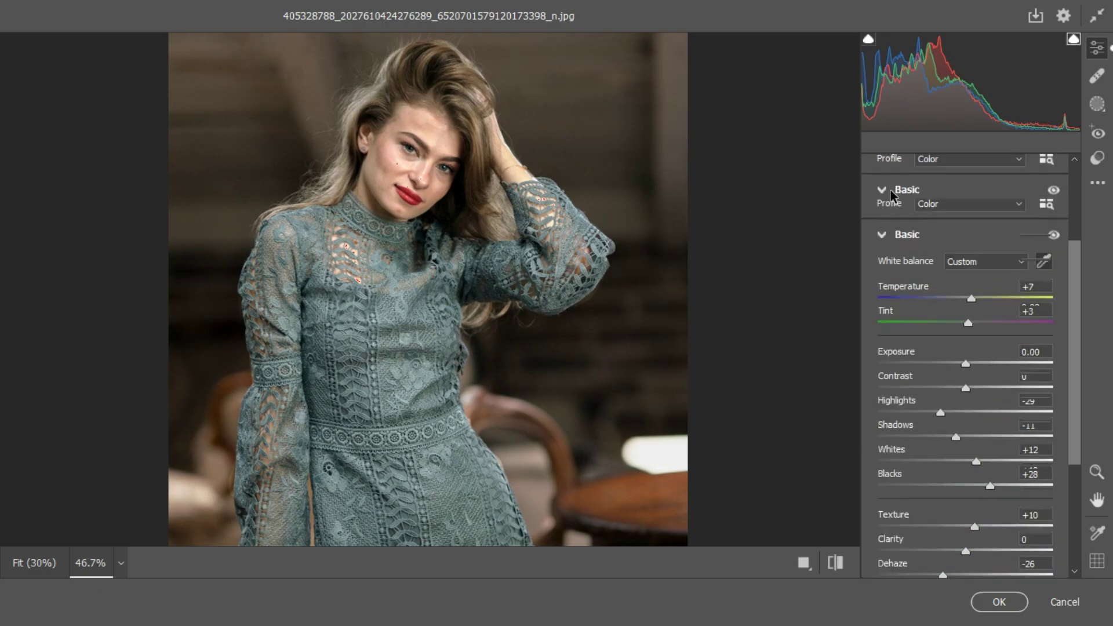
pyautogui.click(882, 236)
pyautogui.click(881, 268)
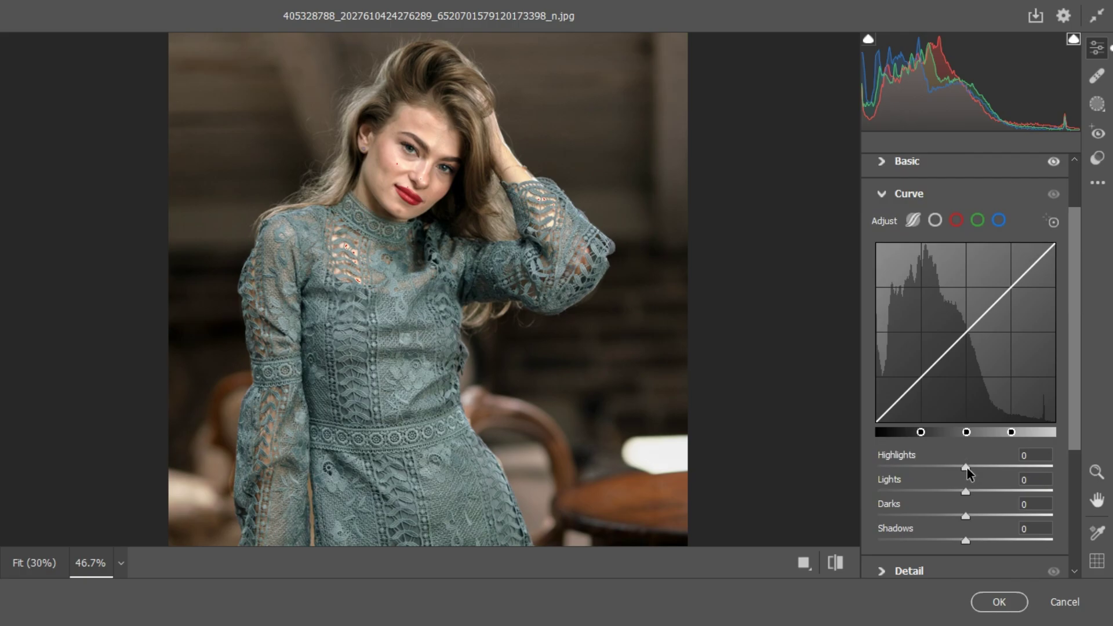
pyautogui.moveTo(967, 473); pyautogui.dragTo(976, 473)
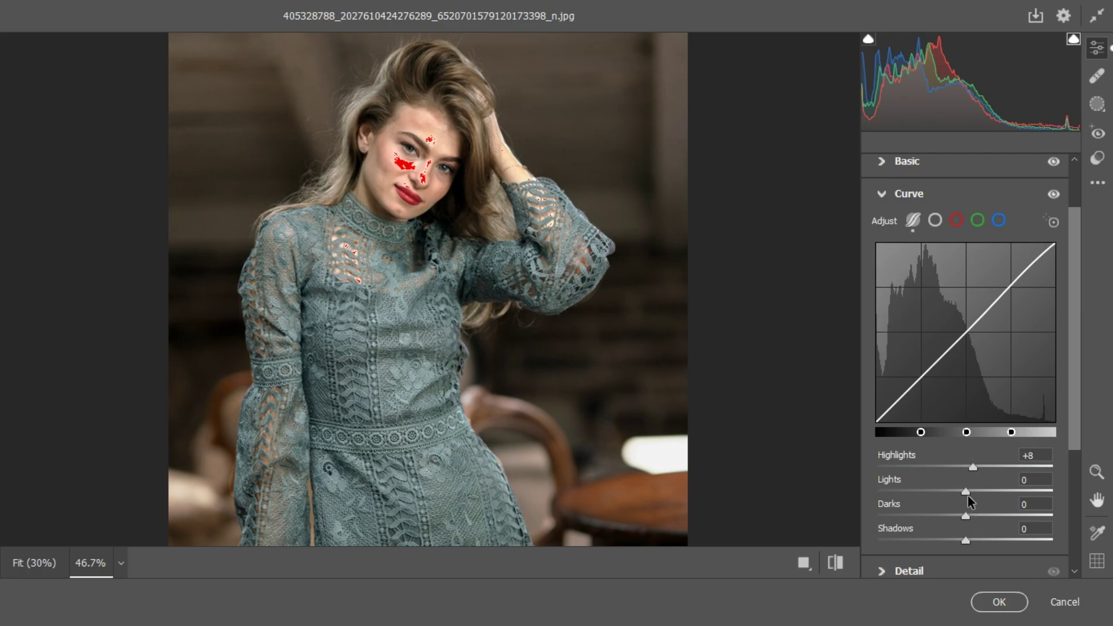
pyautogui.moveTo(957, 493); pyautogui.dragTo(957, 468)
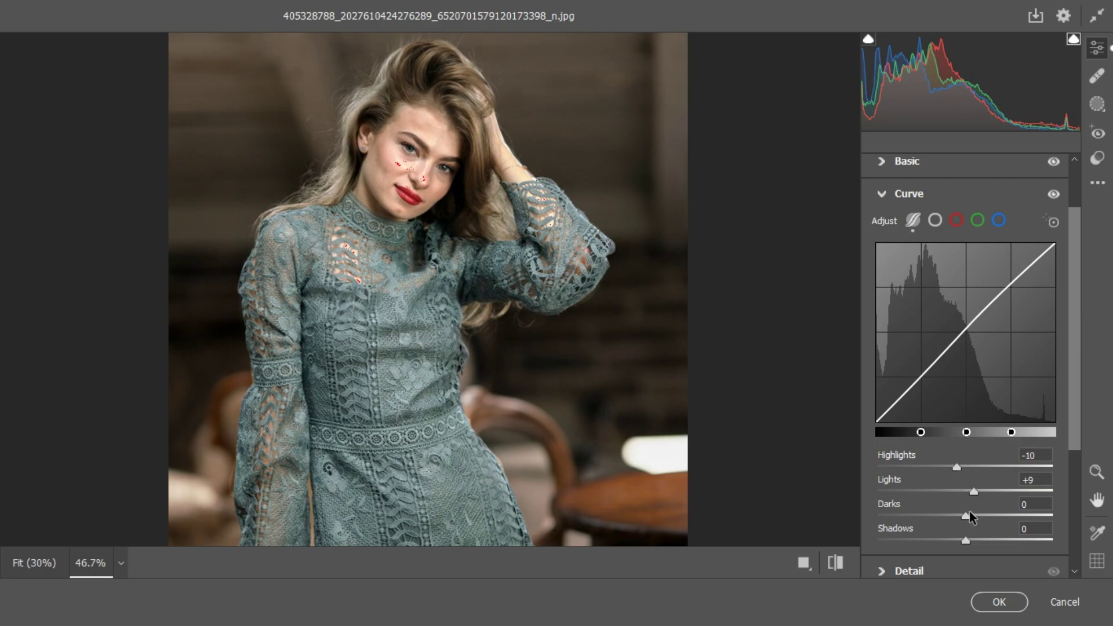
# Set the curve's Darks to -5 and Shadows to +7, and refine its Highlights to -8.
pyautogui.scroll(-3, 970, 511)
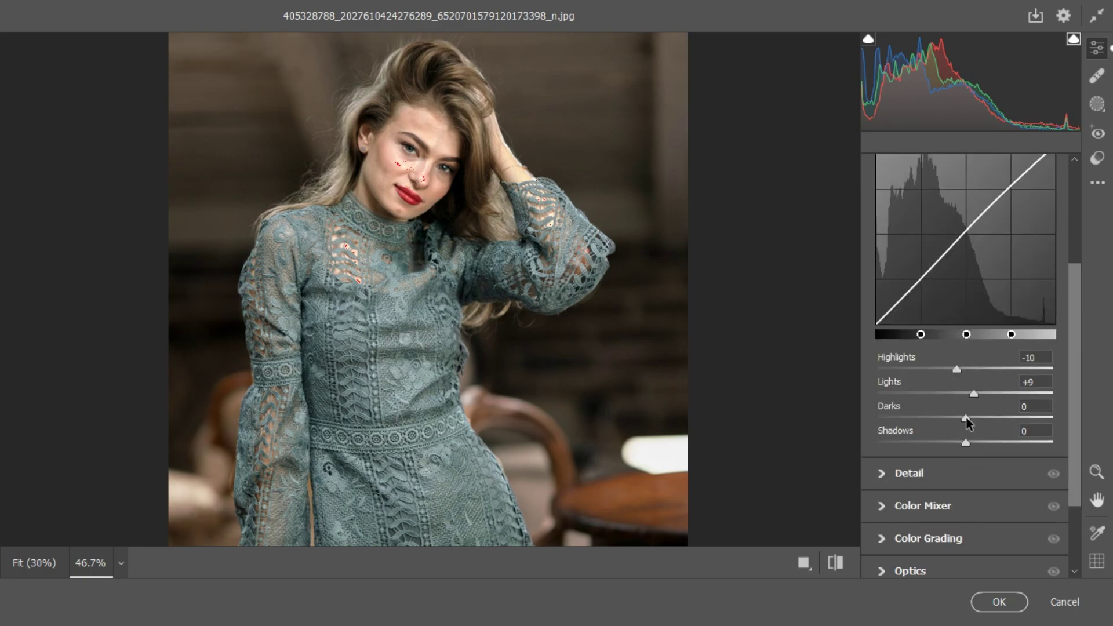
pyautogui.moveTo(966, 418); pyautogui.dragTo(974, 419)
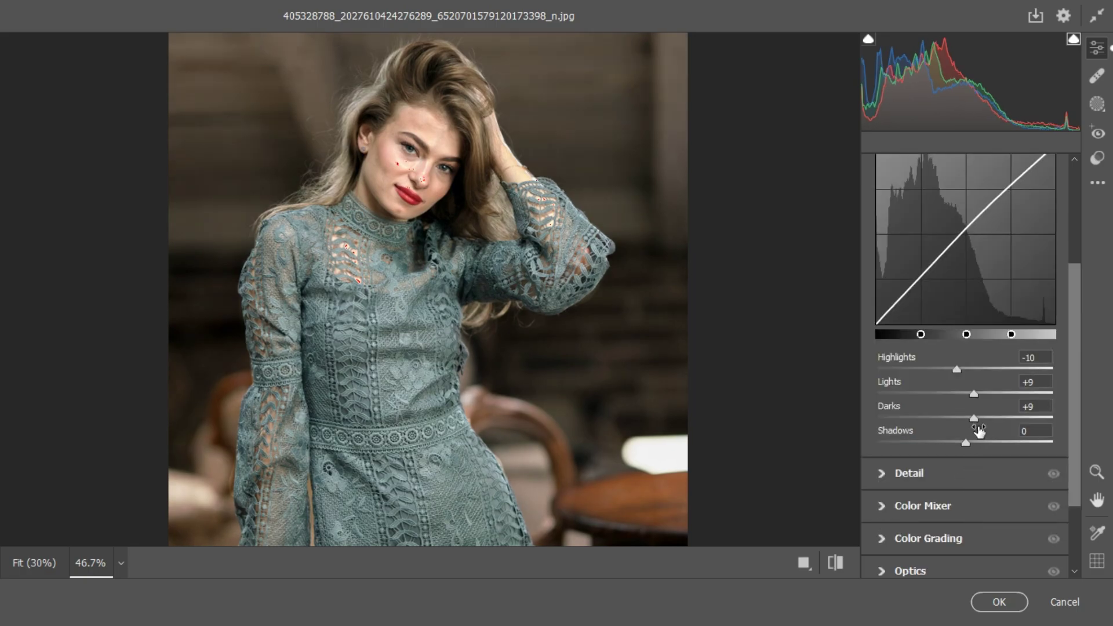
pyautogui.moveTo(966, 448); pyautogui.dragTo(961, 418)
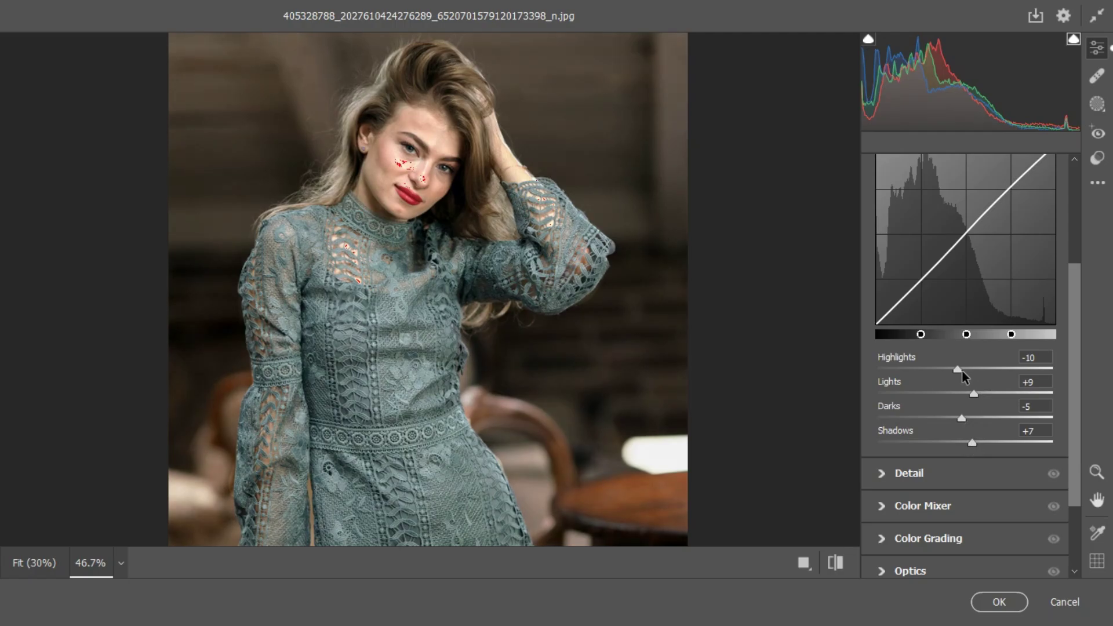
pyautogui.moveTo(961, 369); pyautogui.dragTo(963, 371)
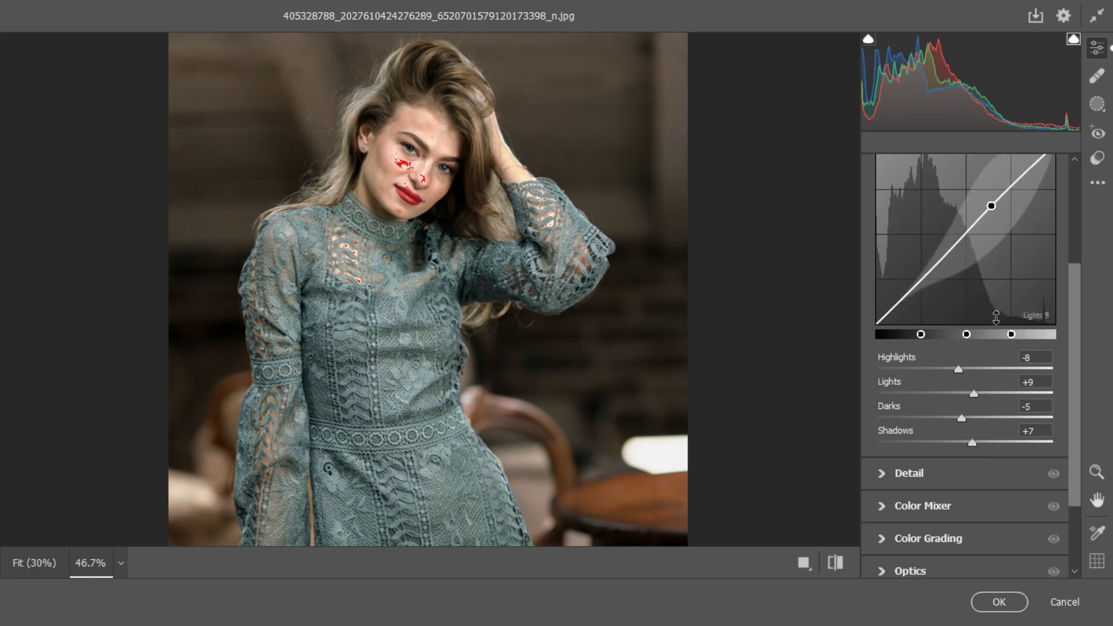
# Compare the portrait with the Curve adjustment off and on, and collapse the Curve settings.
pyautogui.scroll(3, 989, 290)
pyautogui.click(1053, 267)
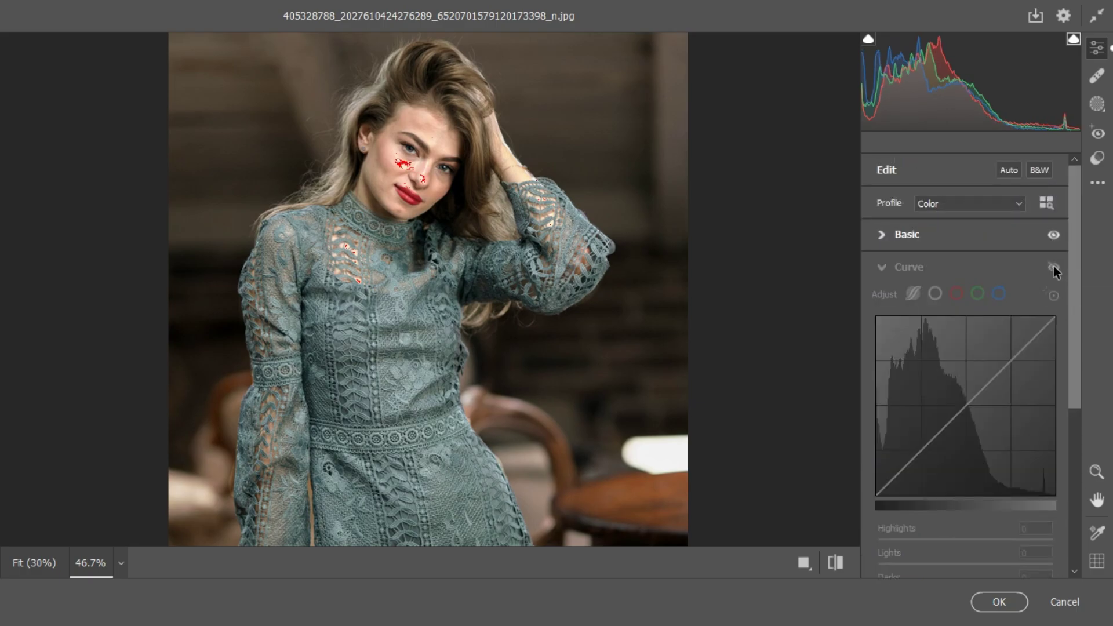
pyautogui.click(1053, 268)
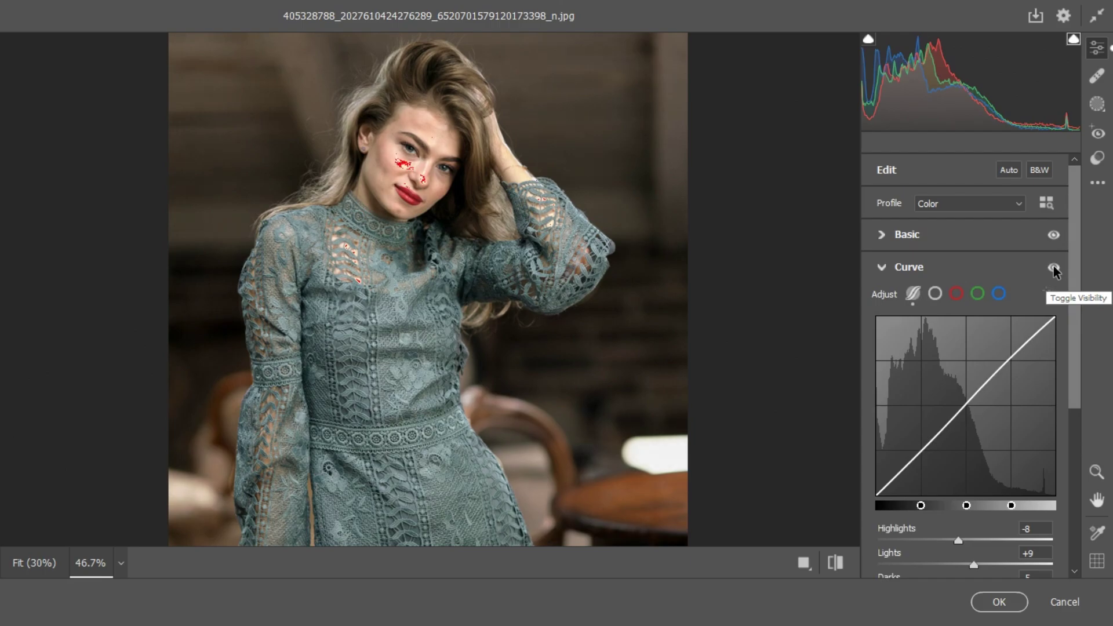
pyautogui.click(881, 269)
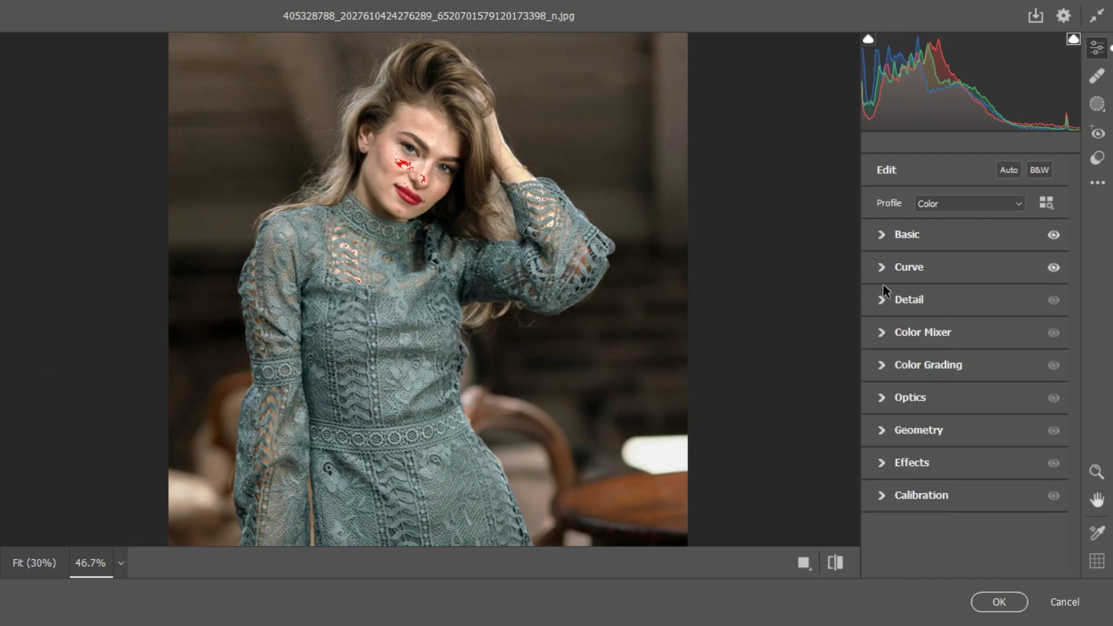
# Try raising Sharpening in the Detail settings and return it to 0.
pyautogui.click(882, 299)
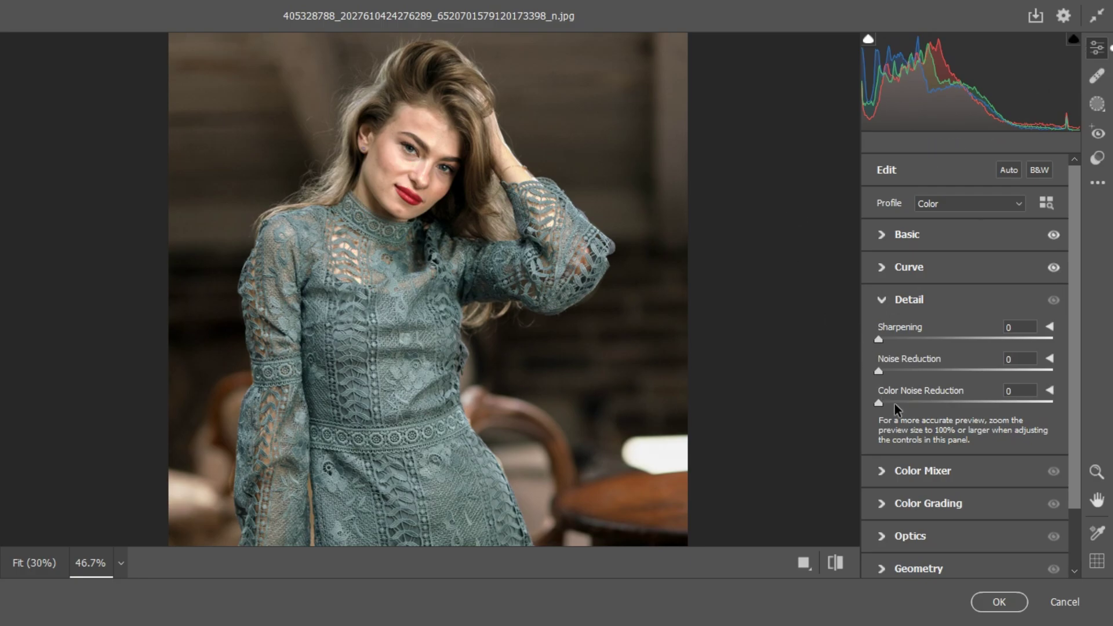
pyautogui.moveTo(881, 341); pyautogui.dragTo(939, 339)
pyautogui.moveTo(939, 341); pyautogui.dragTo(932, 342)
pyautogui.moveTo(931, 342); pyautogui.dragTo(878, 342)
pyautogui.click(882, 307)
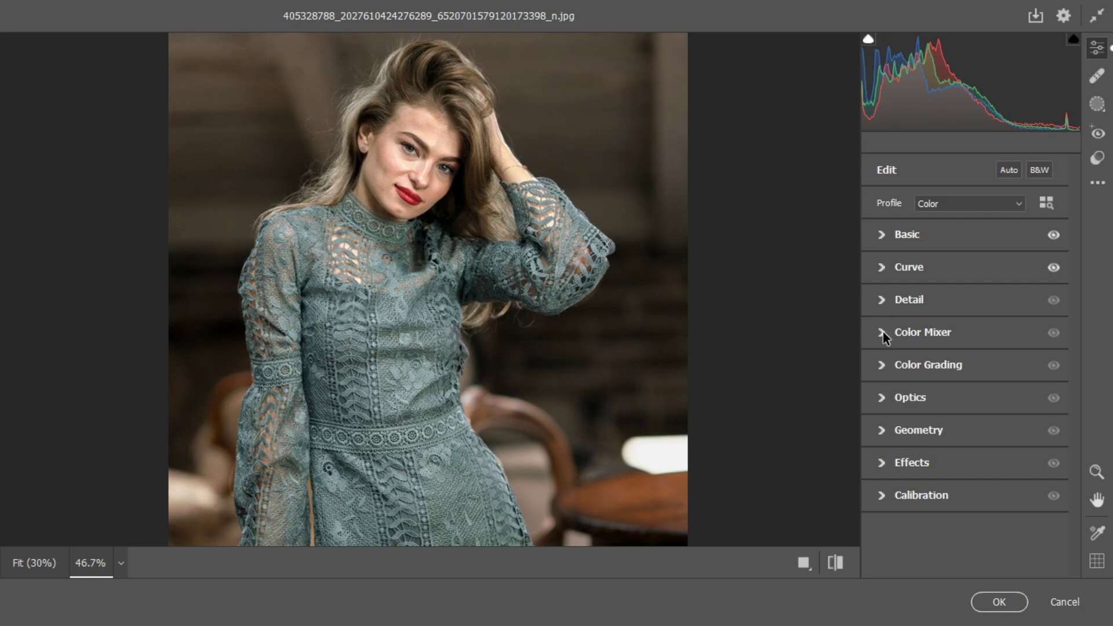
# Open the Color Mixer's HSL Hue settings with the whole figure in view.
pyautogui.click(882, 332)
pyautogui.scroll(-1, 510, 232)
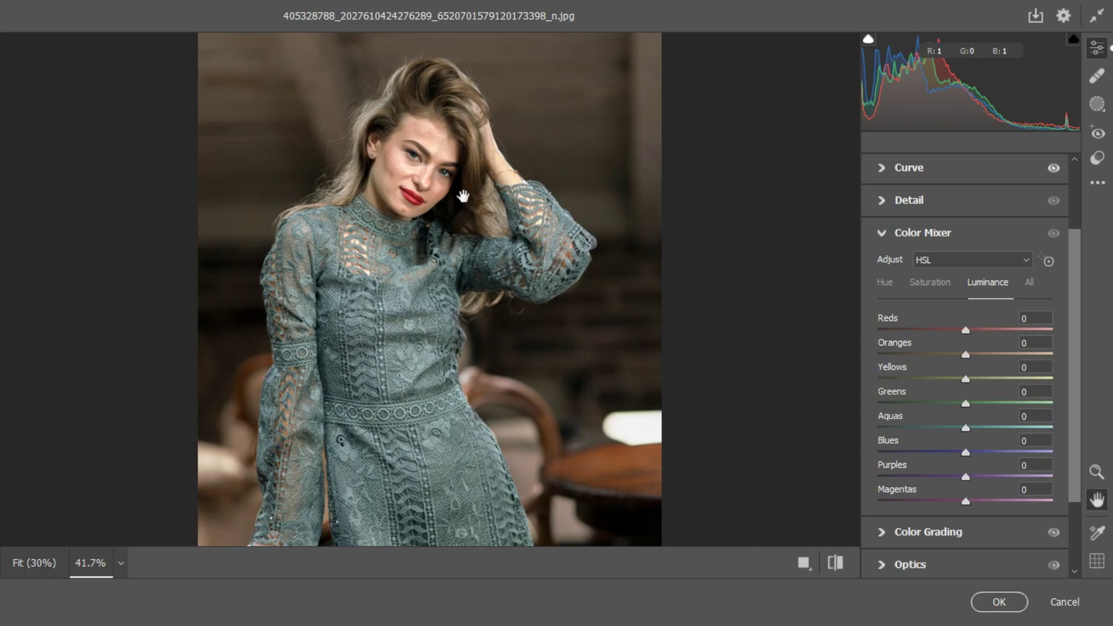
pyautogui.scroll(-1, 463, 195)
pyautogui.scroll(-3, 462, 196)
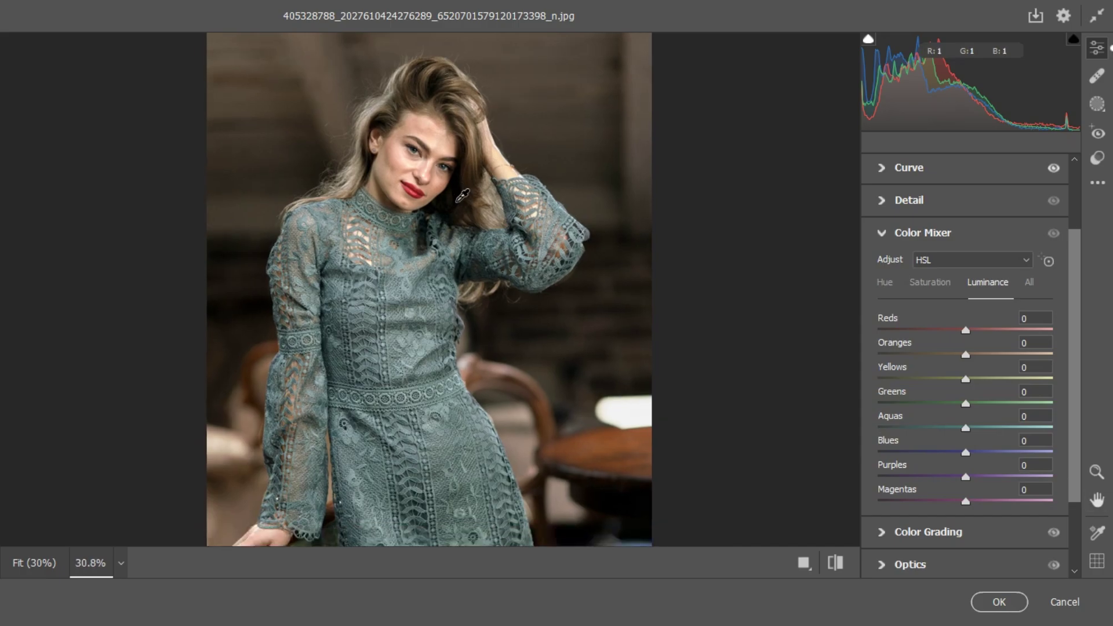
pyautogui.scroll(-1, 463, 196)
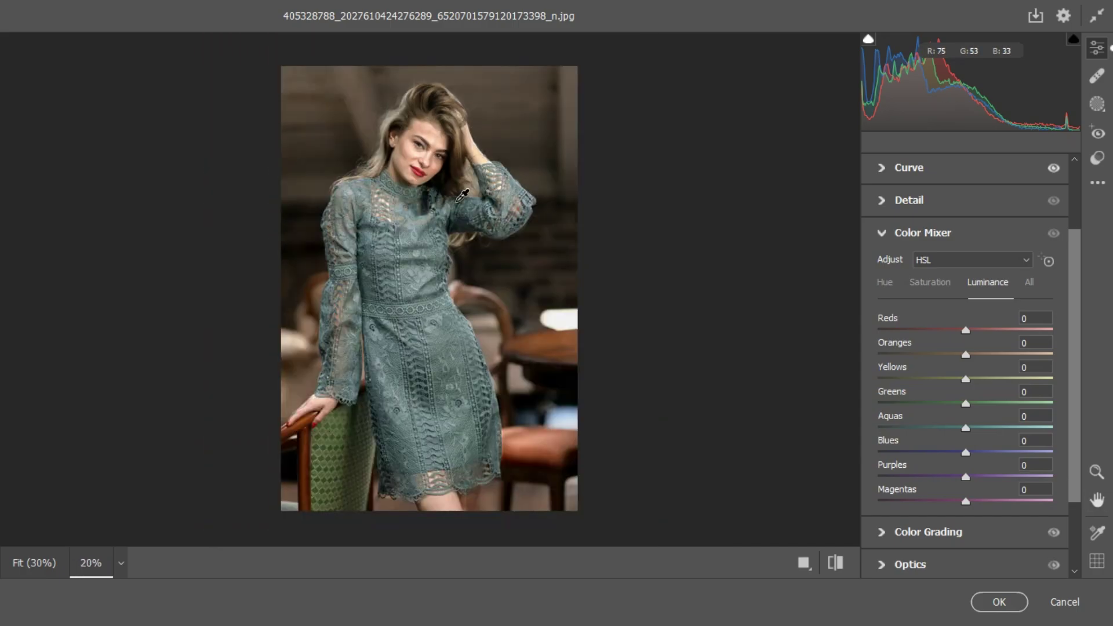
pyautogui.scroll(1, 480, 244)
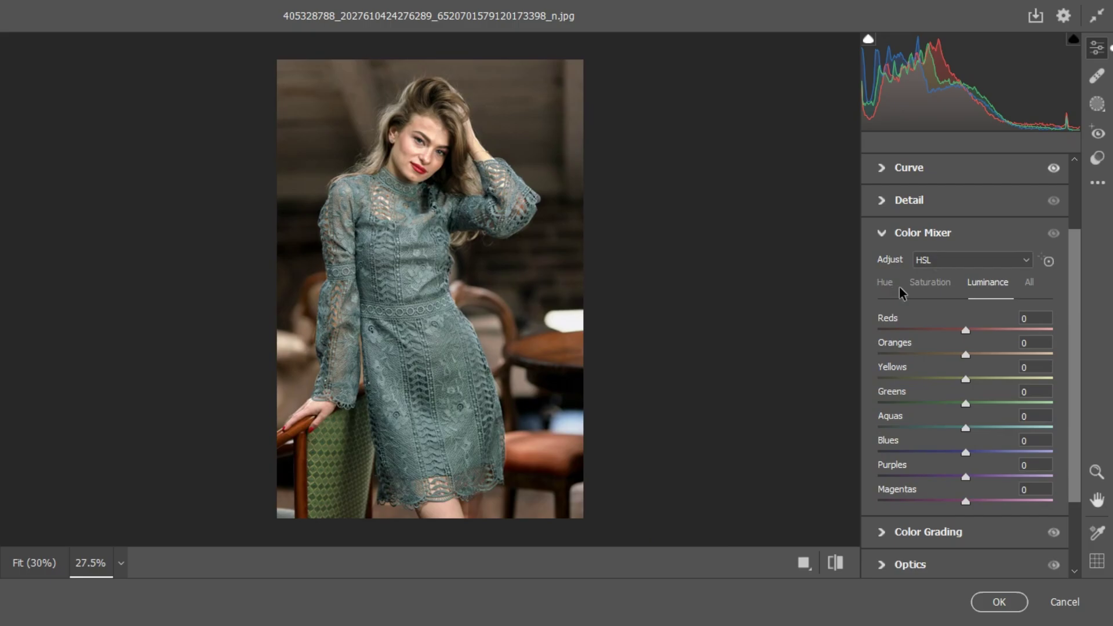
pyautogui.click(988, 284)
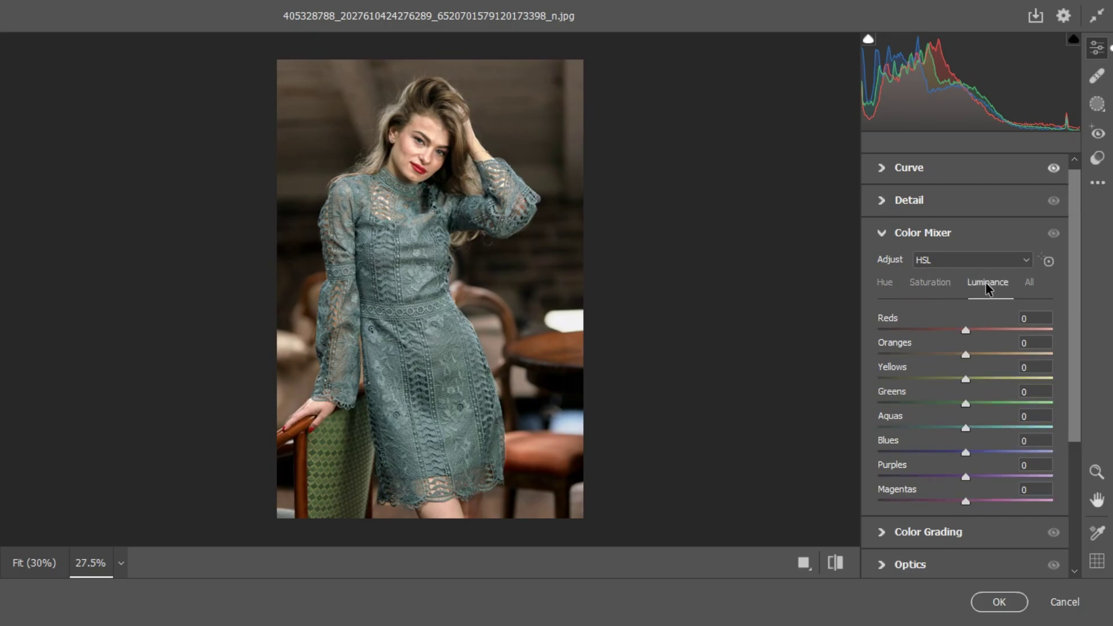
pyautogui.click(897, 287)
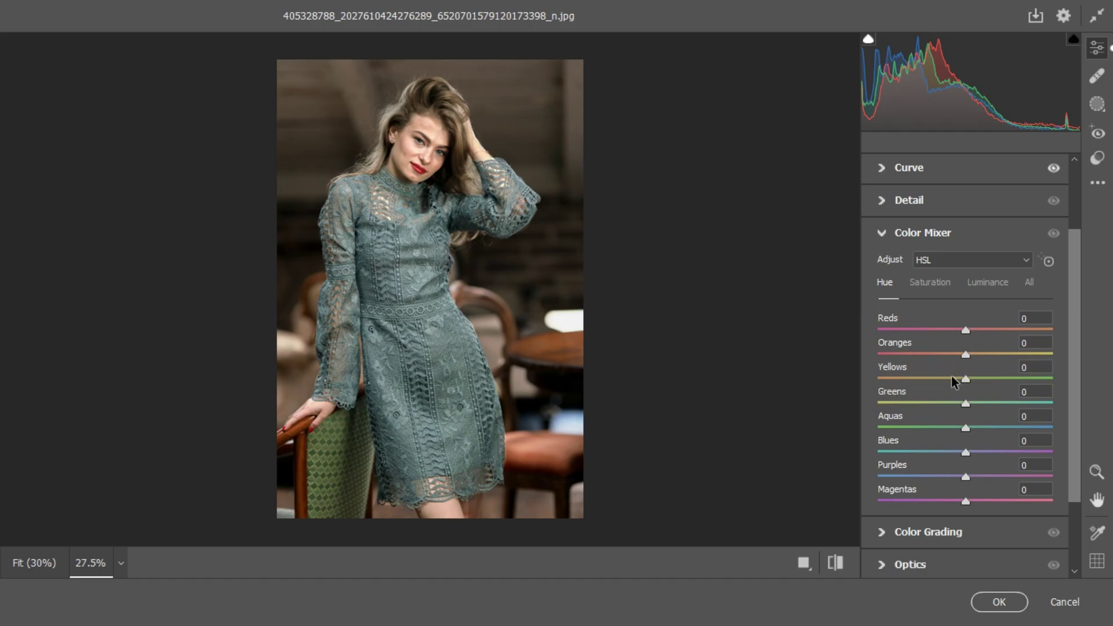
# Try the Yellows hue at +94, -100 and +100, and reset it to 0.
pyautogui.moveTo(1021, 380); pyautogui.dragTo(1022, 382)
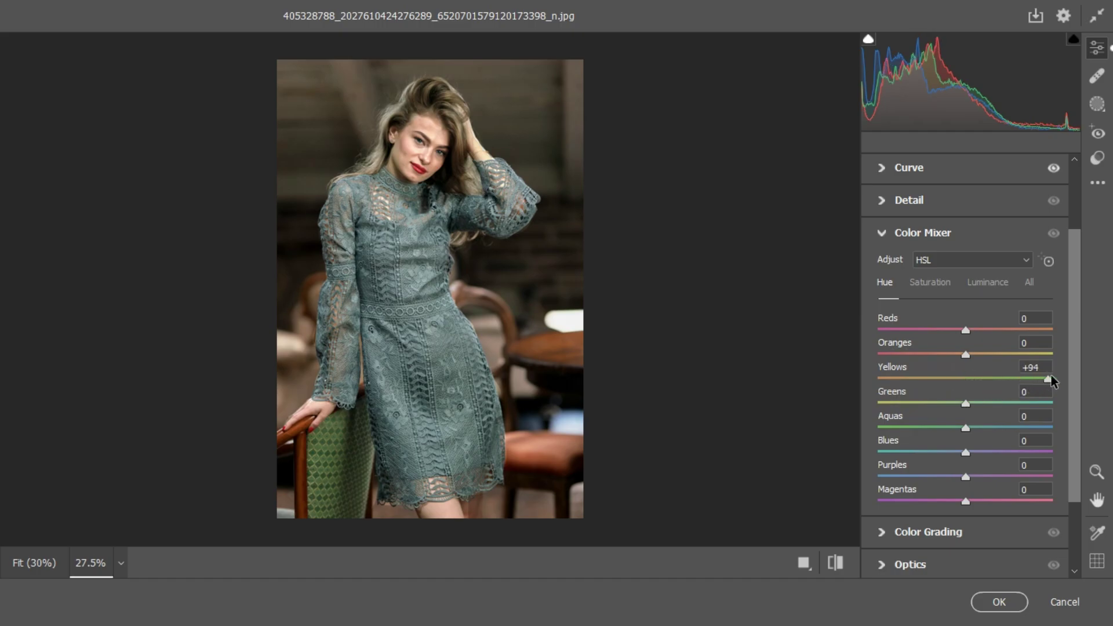
pyautogui.moveTo(1052, 377); pyautogui.dragTo(837, 377)
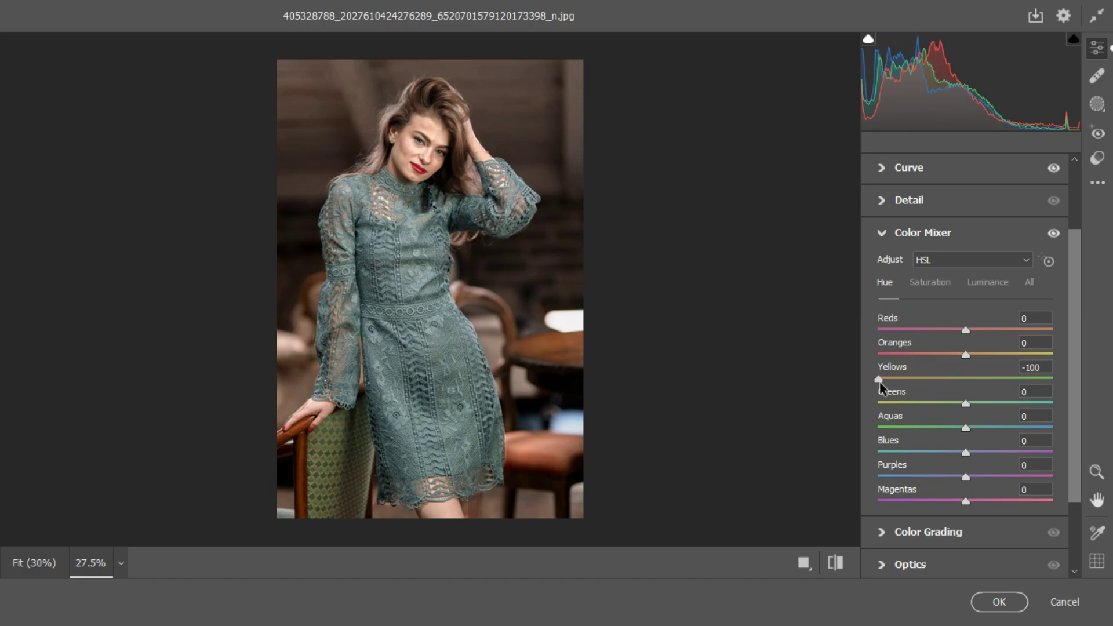
pyautogui.moveTo(1019, 381); pyautogui.dragTo(1068, 381)
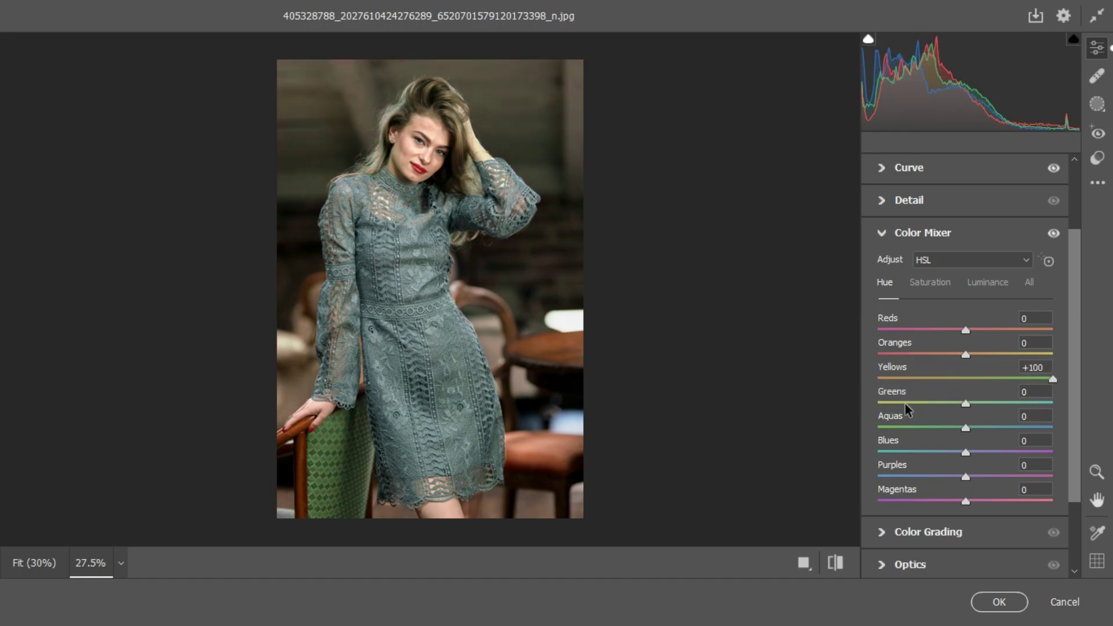
pyautogui.doubleClick(1054, 379)
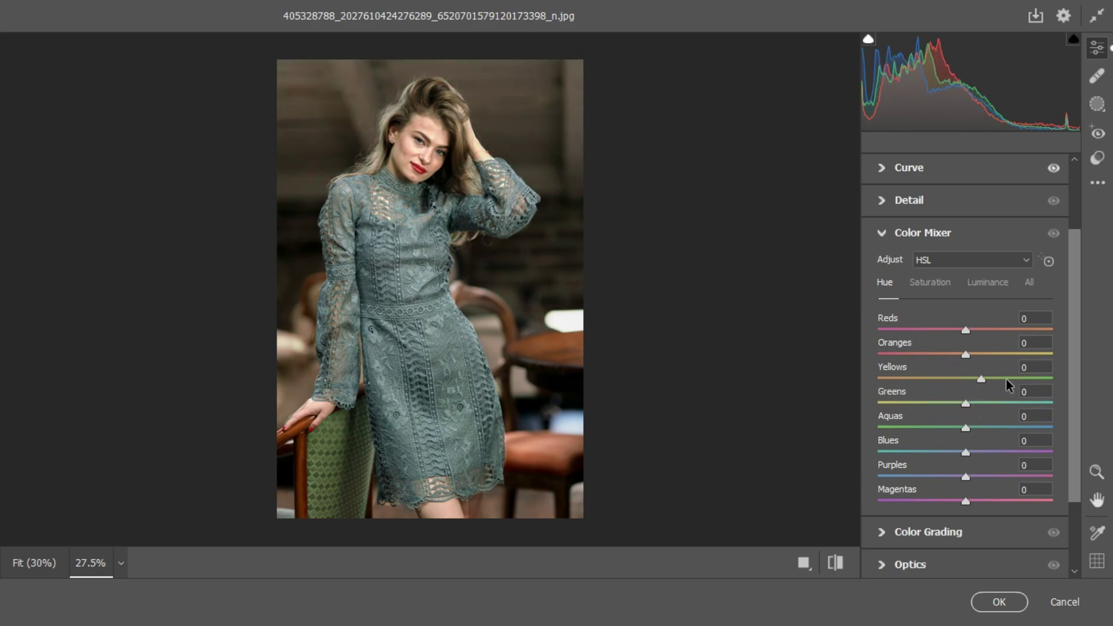
# Set the Yellows hue to +68 and the Reds hue to -9.
pyautogui.moveTo(1006, 381); pyautogui.dragTo(1035, 379)
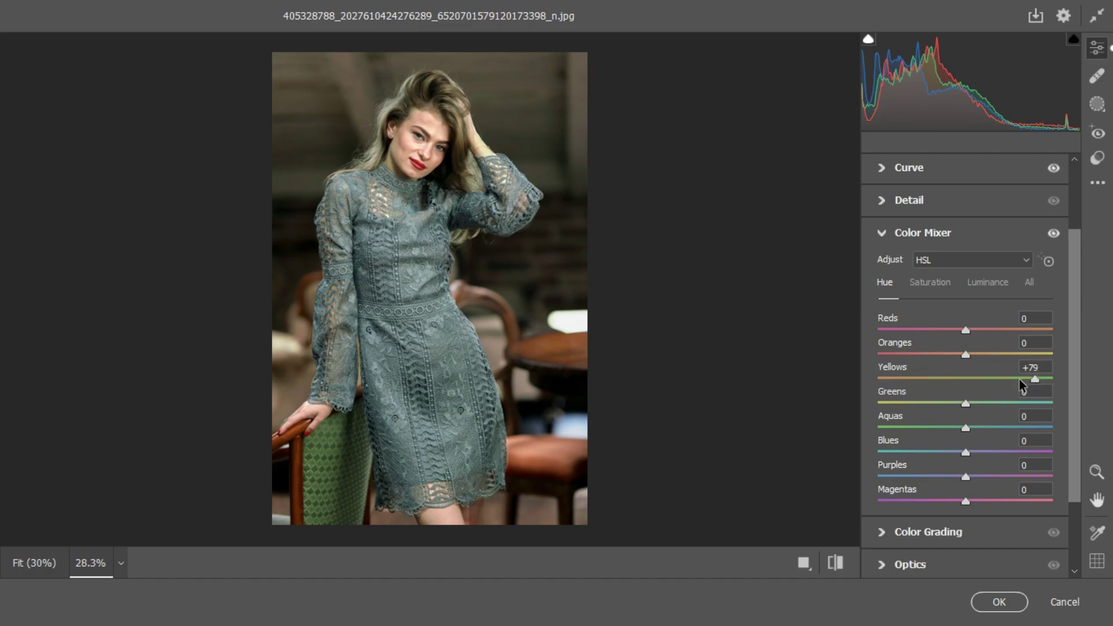
pyautogui.moveTo(1013, 379); pyautogui.dragTo(1026, 376)
pyautogui.moveTo(969, 331); pyautogui.dragTo(960, 334)
# Set the Blues hue to -33, the Aquas hue to +30 and the Purples hue to -22.
pyautogui.moveTo(963, 453); pyautogui.dragTo(935, 454)
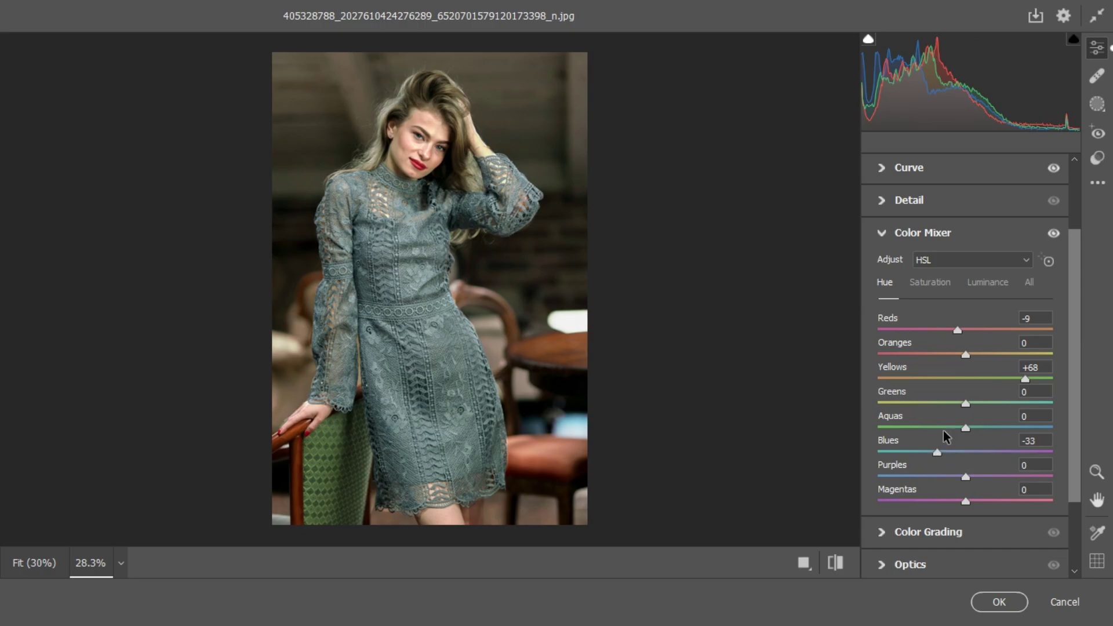
pyautogui.moveTo(980, 429); pyautogui.dragTo(989, 430)
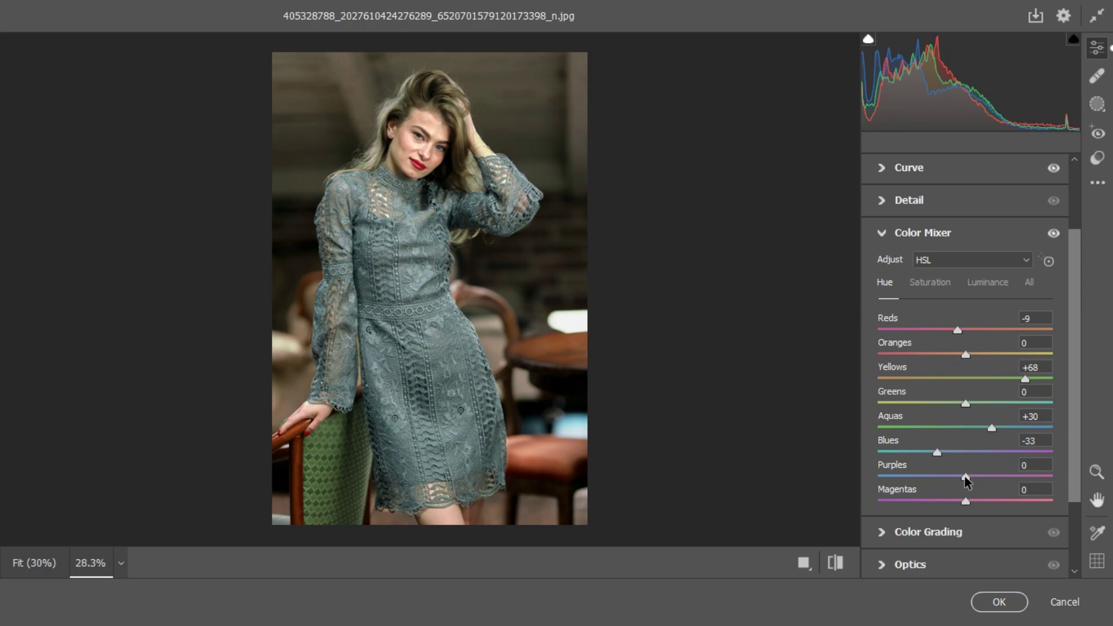
pyautogui.moveTo(965, 477); pyautogui.dragTo(945, 477)
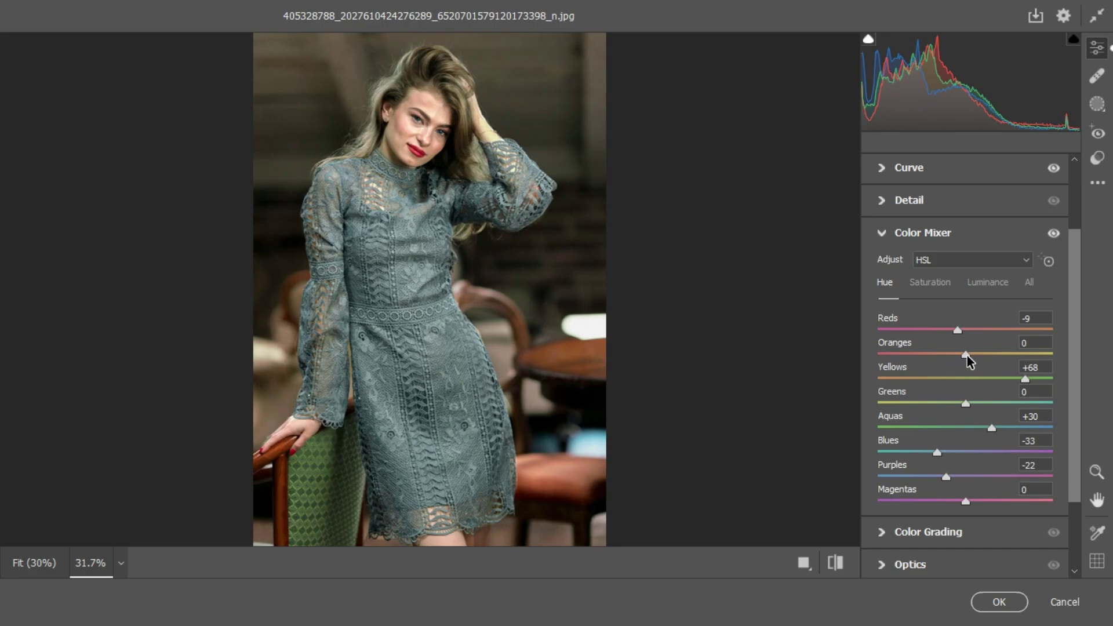
# Set the Oranges hue to -6 in the Color Mixer.
pyautogui.moveTo(966, 355); pyautogui.dragTo(963, 354)
pyautogui.moveTo(962, 354)
pyautogui.mouseDown()
pyautogui.moveTo(1020, 354)
pyautogui.moveTo(964, 362)
pyautogui.mouseUp()
pyautogui.moveTo(962, 355); pyautogui.dragTo(961, 355)
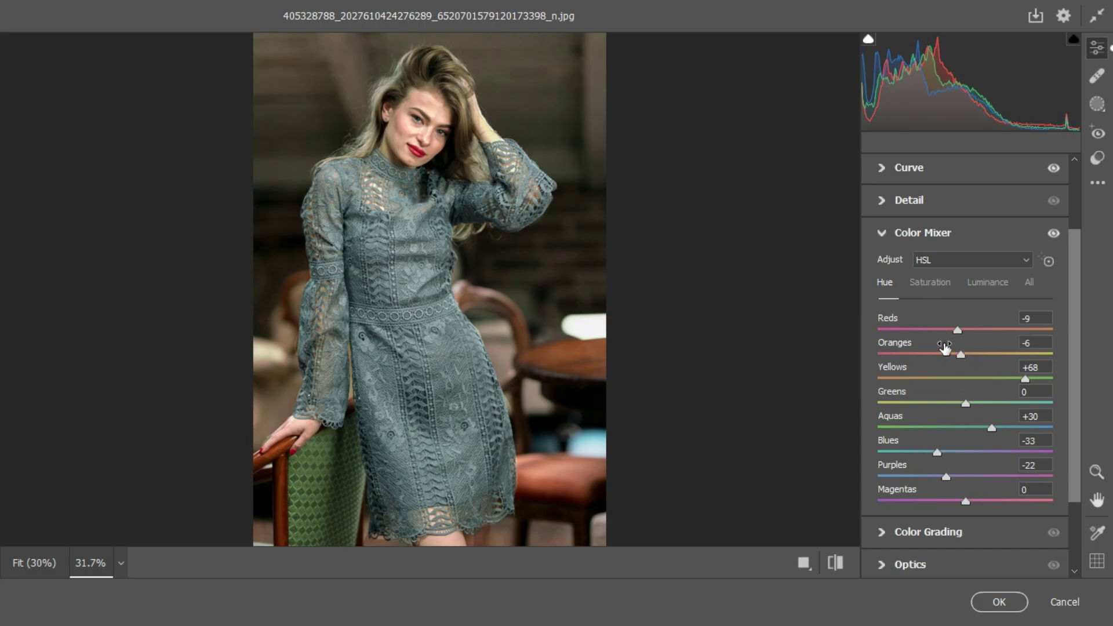
# Set the Color Mixer saturation to +8 for Reds, +17 for Oranges and +29 for Yellows.
pyautogui.click(930, 285)
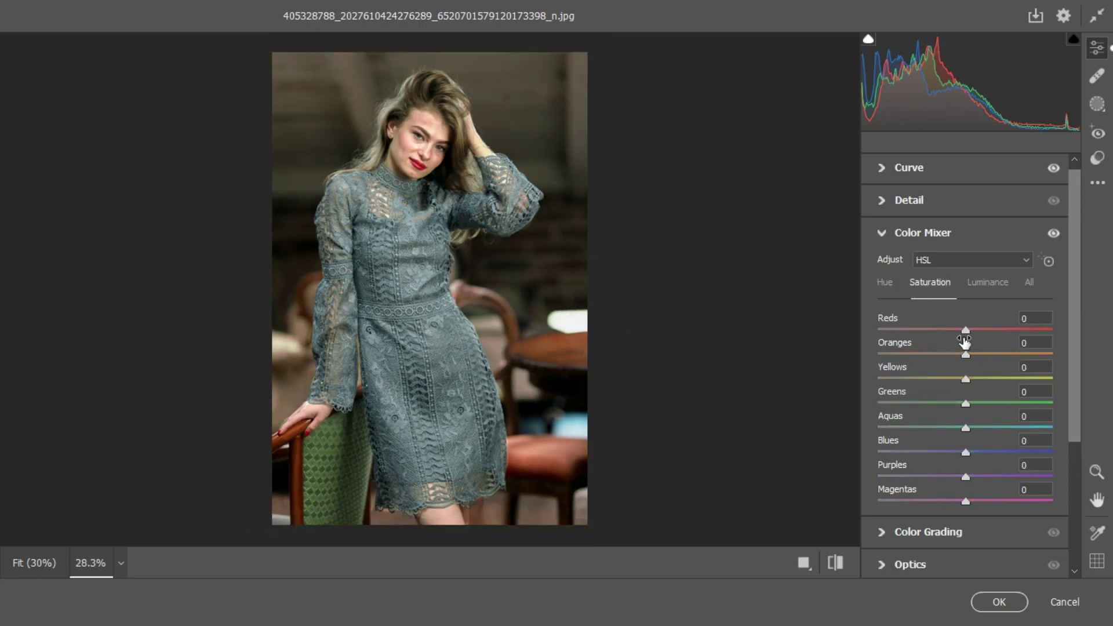
pyautogui.moveTo(966, 332); pyautogui.dragTo(975, 332)
pyautogui.moveTo(967, 356); pyautogui.dragTo(993, 351)
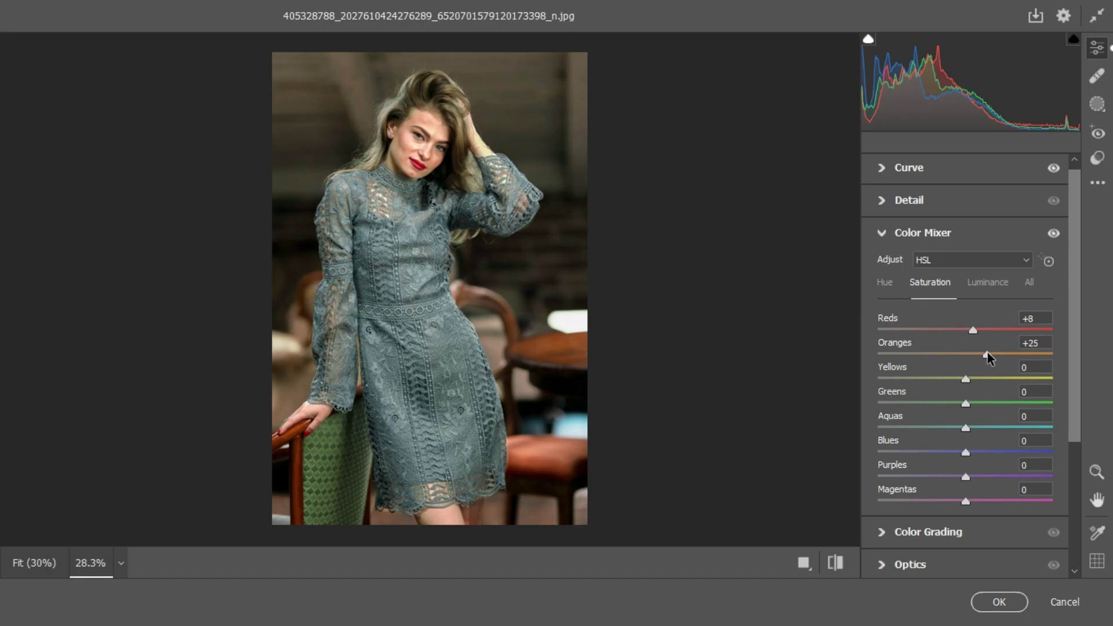
pyautogui.moveTo(988, 353); pyautogui.dragTo(984, 353)
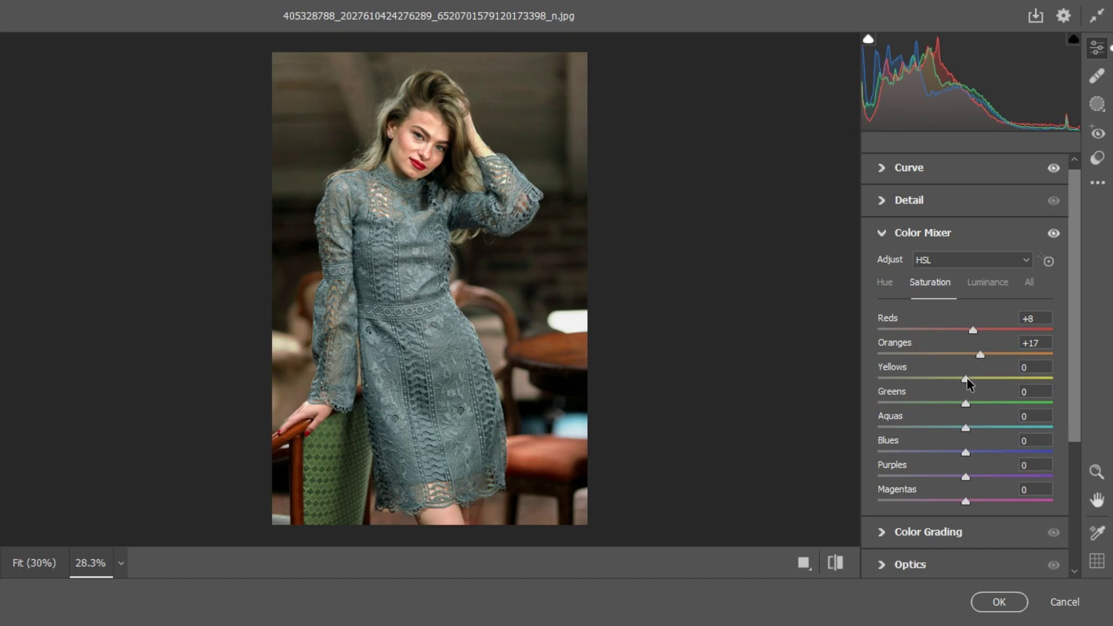
pyautogui.moveTo(979, 381); pyautogui.dragTo(981, 380)
# Return to the hue settings and reduce the Yellows hue to about +26.
pyautogui.click(884, 283)
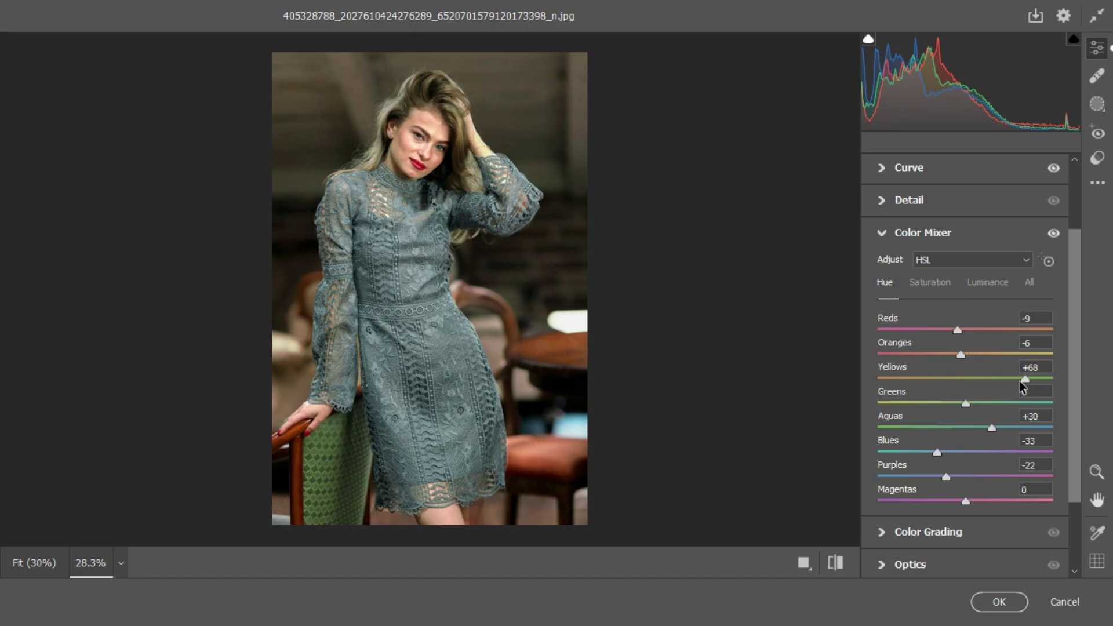
pyautogui.moveTo(1025, 379); pyautogui.dragTo(986, 377)
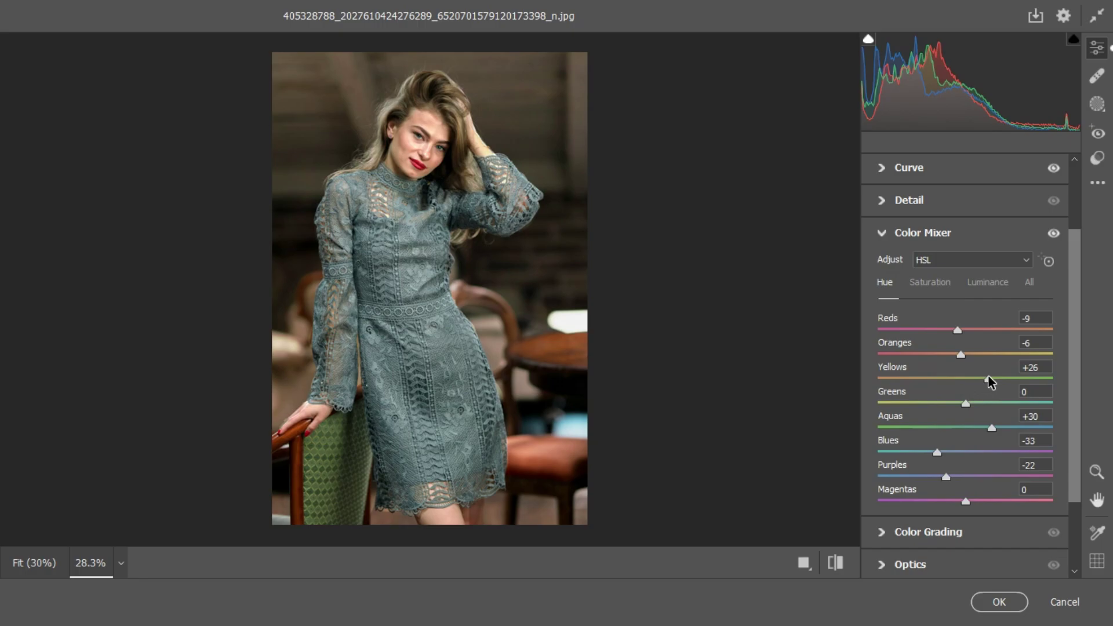
# Set the saturation of Greens and Aquas to +29, Blues to +26 and Purples to +15.
pyautogui.click(933, 284)
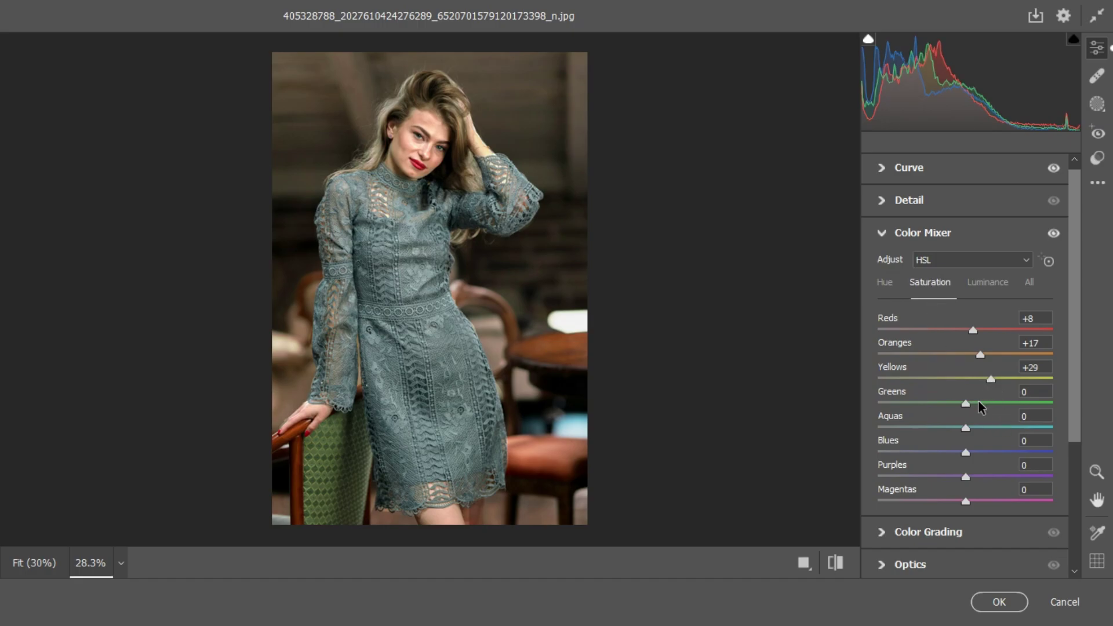
pyautogui.moveTo(966, 406); pyautogui.dragTo(990, 401)
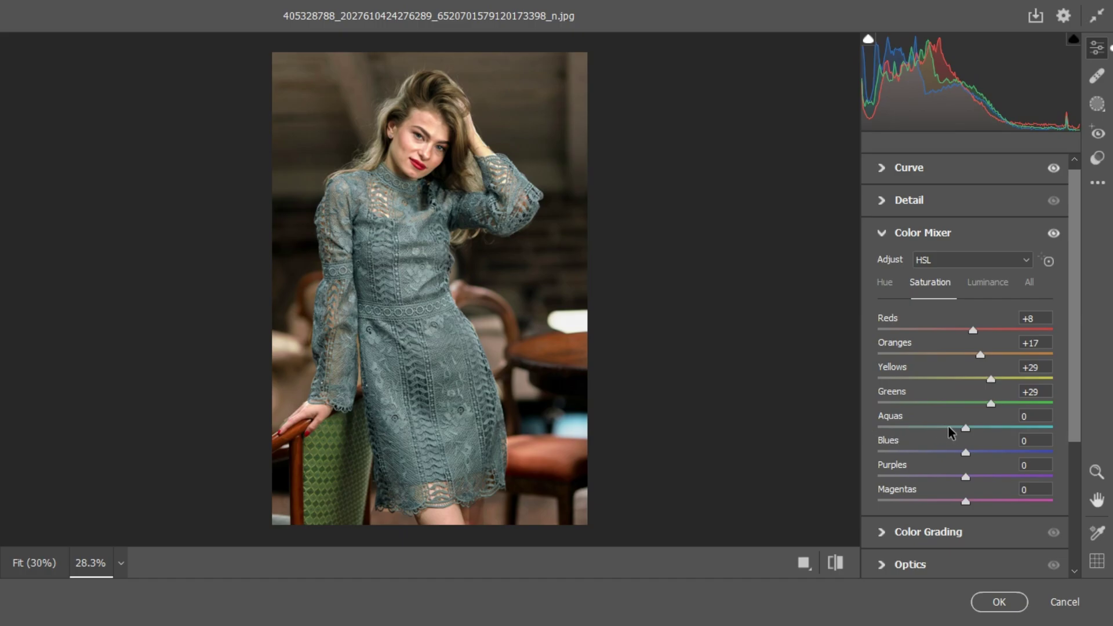
pyautogui.moveTo(977, 429); pyautogui.dragTo(980, 477)
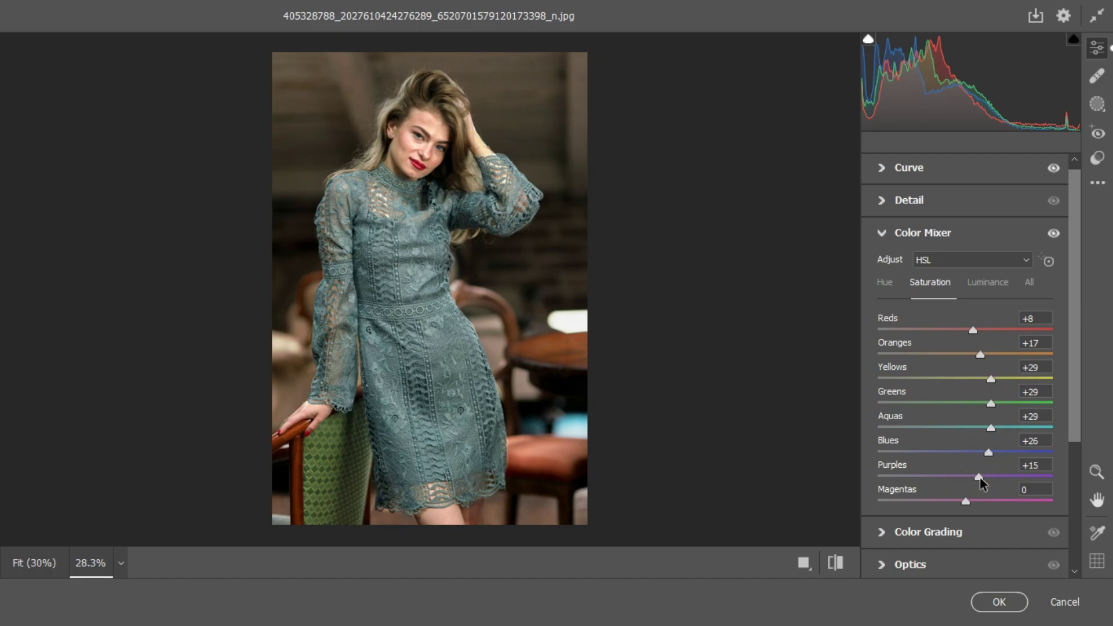
# Set the Color Mixer luminance to +2 for Oranges and -7 for Yellows.
pyautogui.click(990, 283)
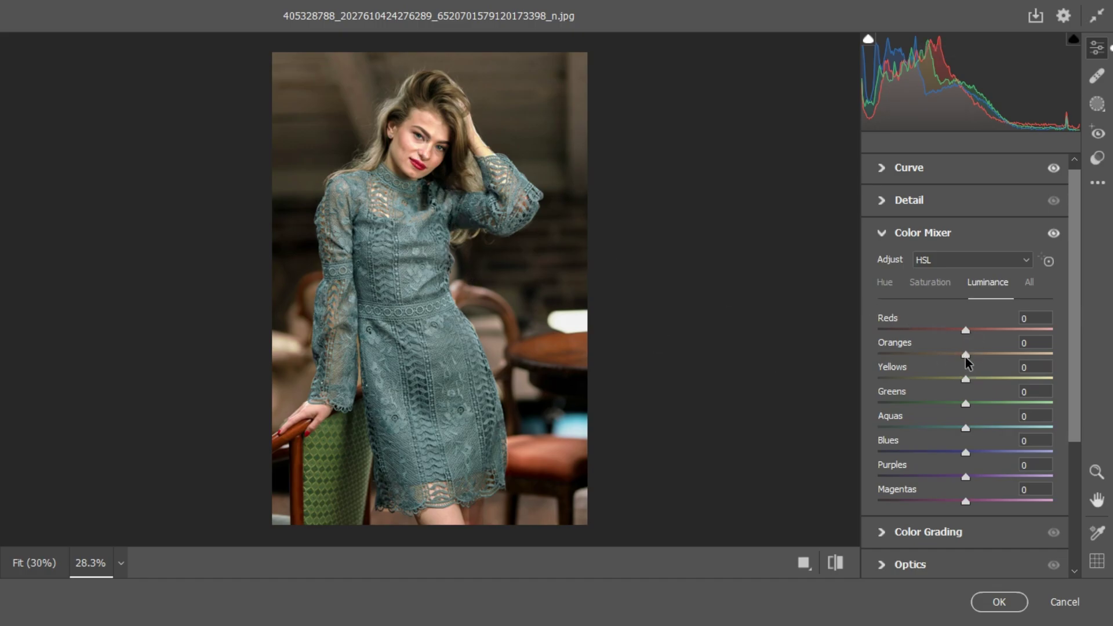
pyautogui.moveTo(963, 353); pyautogui.dragTo(967, 357)
pyautogui.moveTo(965, 381); pyautogui.dragTo(959, 381)
# Try the Reds luminance at +100, -100 and -8, and reset it to 0.
pyautogui.moveTo(967, 331); pyautogui.dragTo(1090, 347)
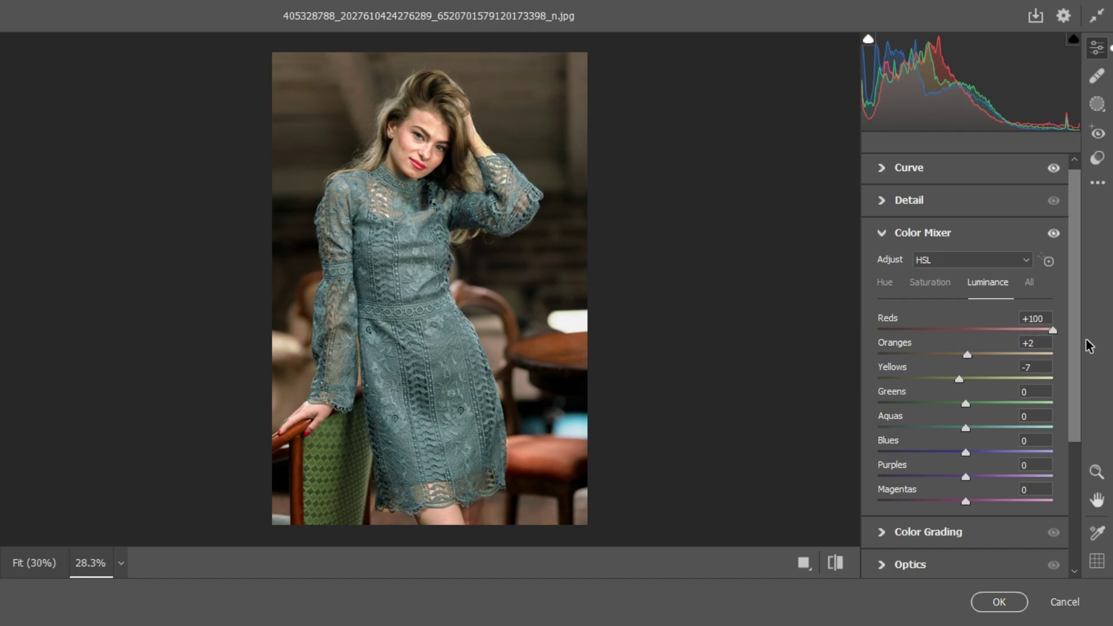
pyautogui.moveTo(1090, 347); pyautogui.dragTo(691, 347)
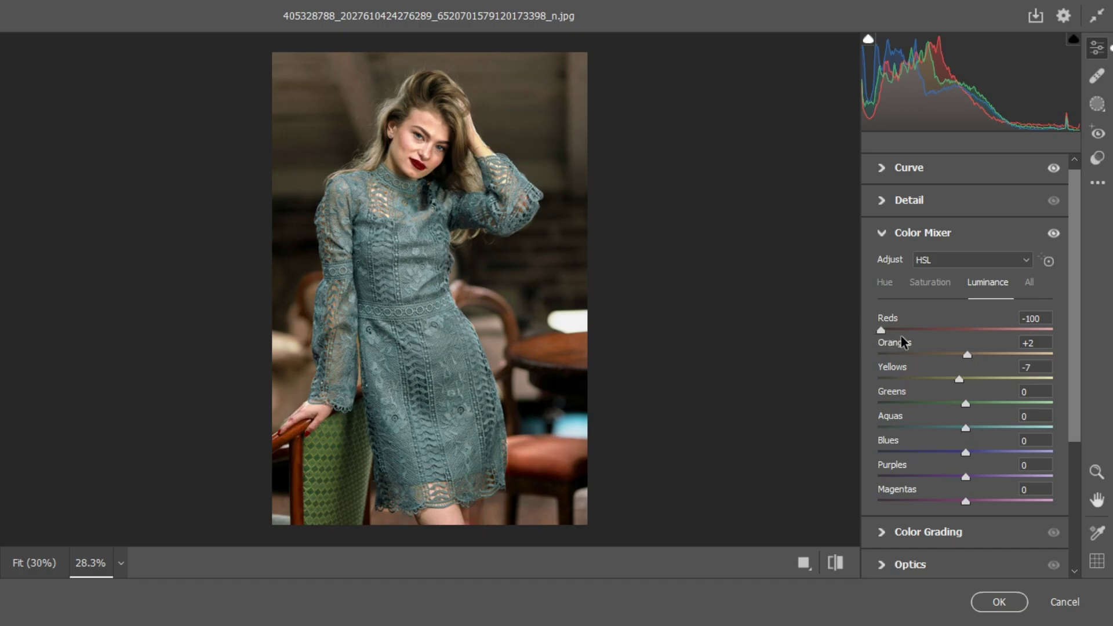
pyautogui.moveTo(901, 336); pyautogui.dragTo(969, 344)
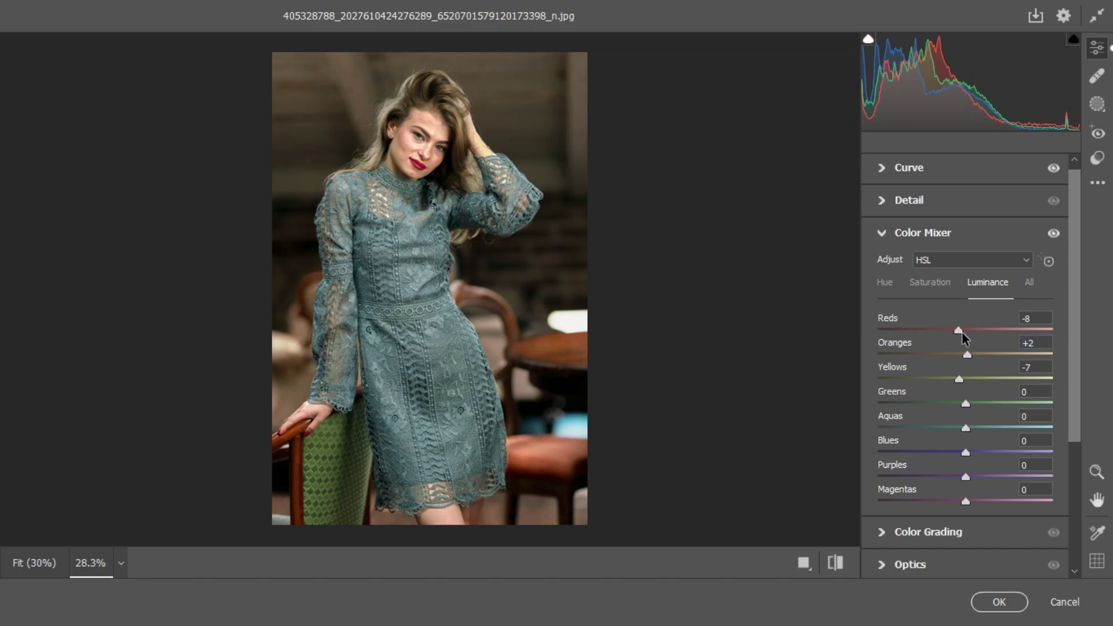
pyautogui.doubleClick(962, 331)
# Try the Oranges luminance at +100 and -100, and settle it at a slight positive value just below +7.
pyautogui.moveTo(968, 355); pyautogui.dragTo(1087, 354)
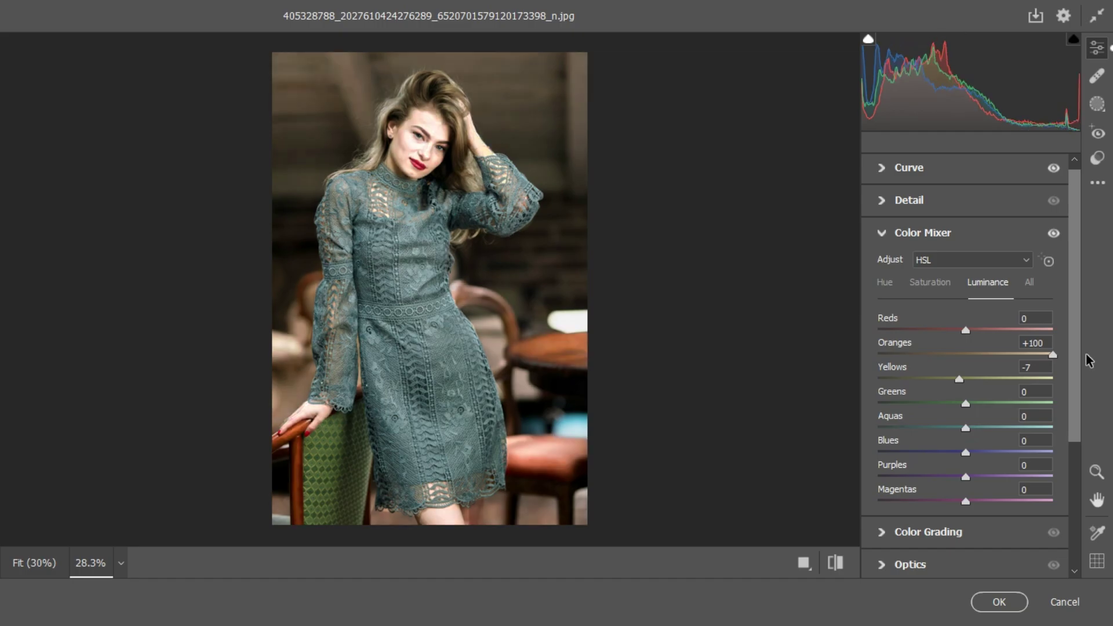
pyautogui.moveTo(1089, 360); pyautogui.dragTo(713, 361)
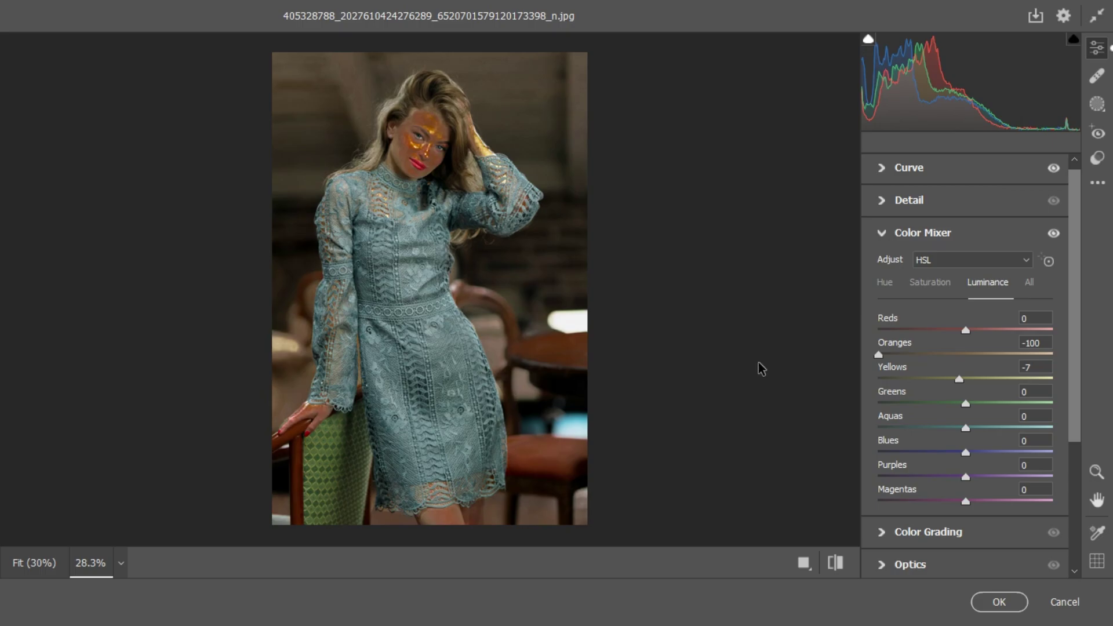
pyautogui.moveTo(872, 369); pyautogui.dragTo(973, 369)
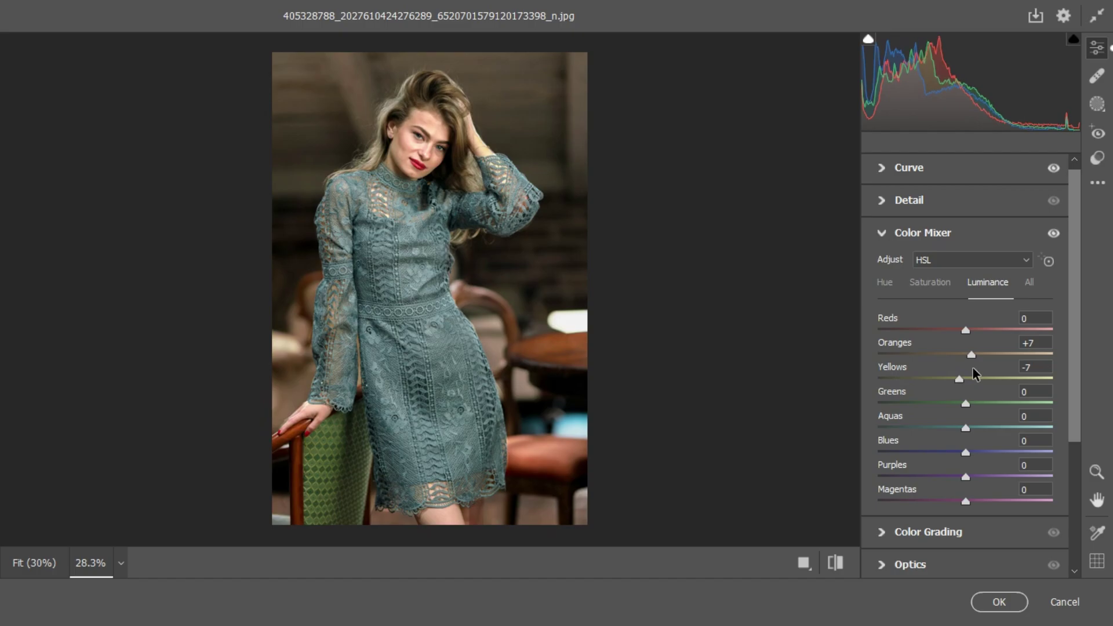
pyautogui.moveTo(973, 355); pyautogui.dragTo(968, 355)
# Collapse the Color Mixer and open the Color Grading wheels.
pyautogui.click(883, 238)
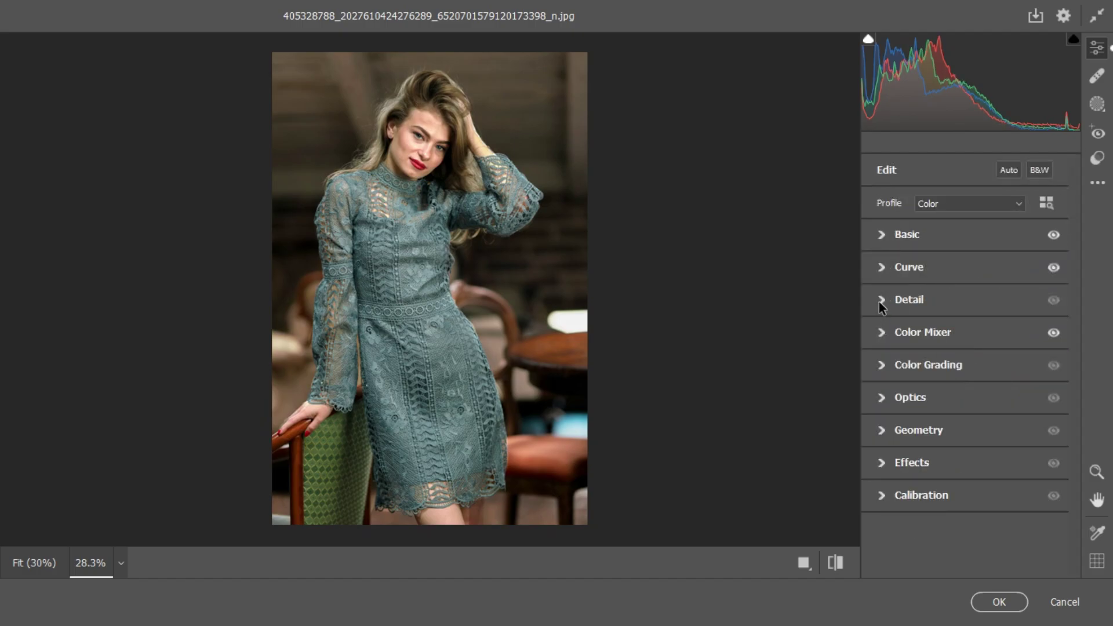
pyautogui.click(880, 365)
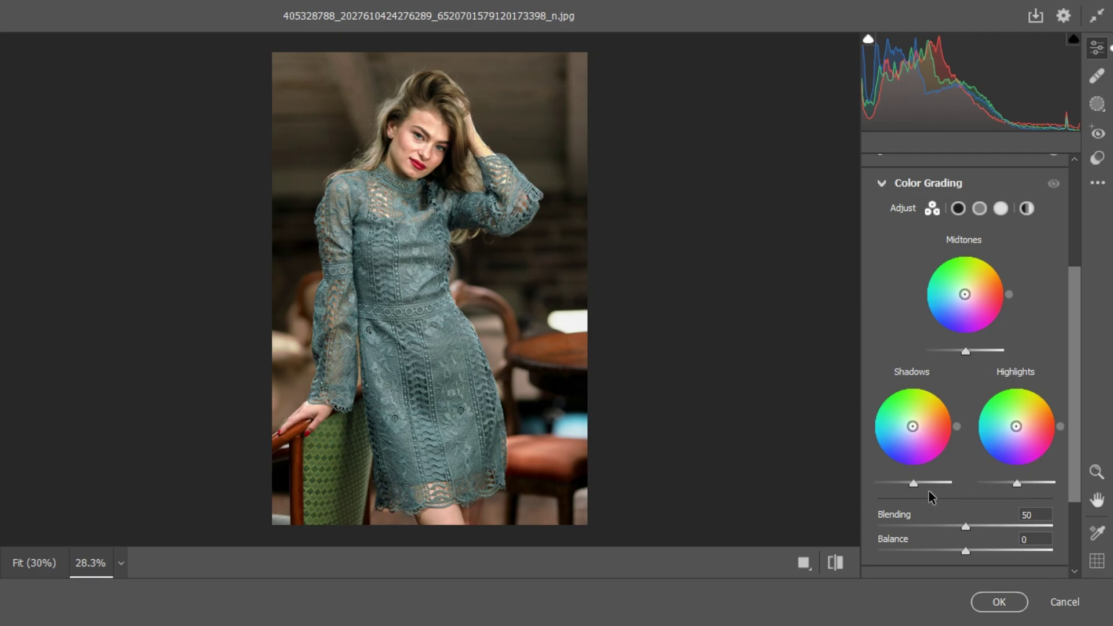
# Try tinting the shadows at hue 37 and hue 90 with saturation 11, testing a shadow luminance of -31.
pyautogui.moveTo(913, 427); pyautogui.dragTo(916, 424)
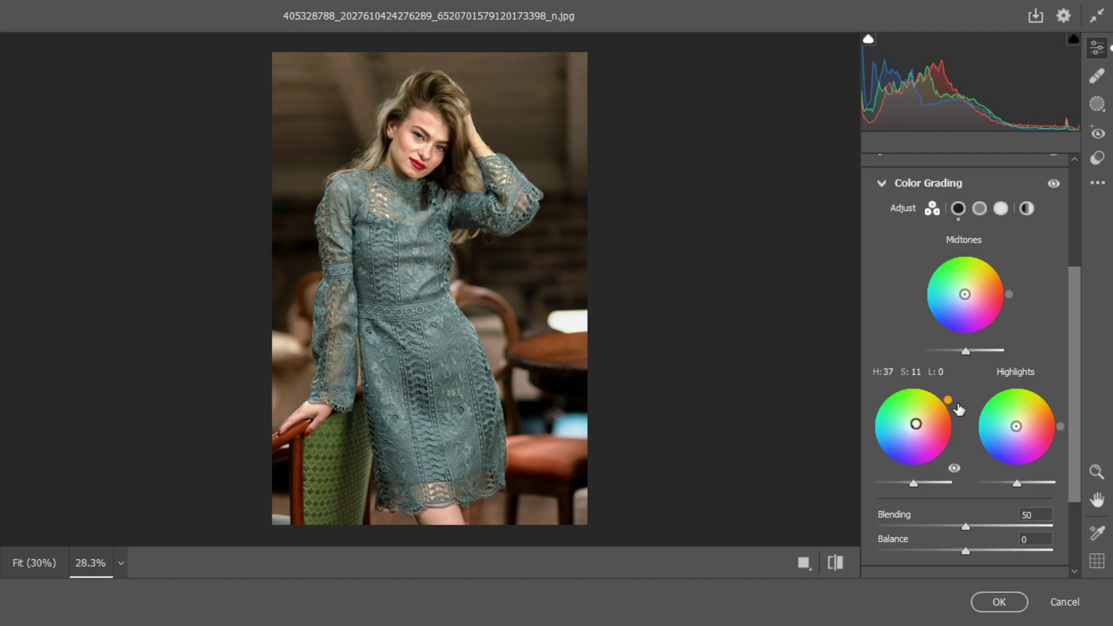
pyautogui.moveTo(960, 410); pyautogui.dragTo(921, 398)
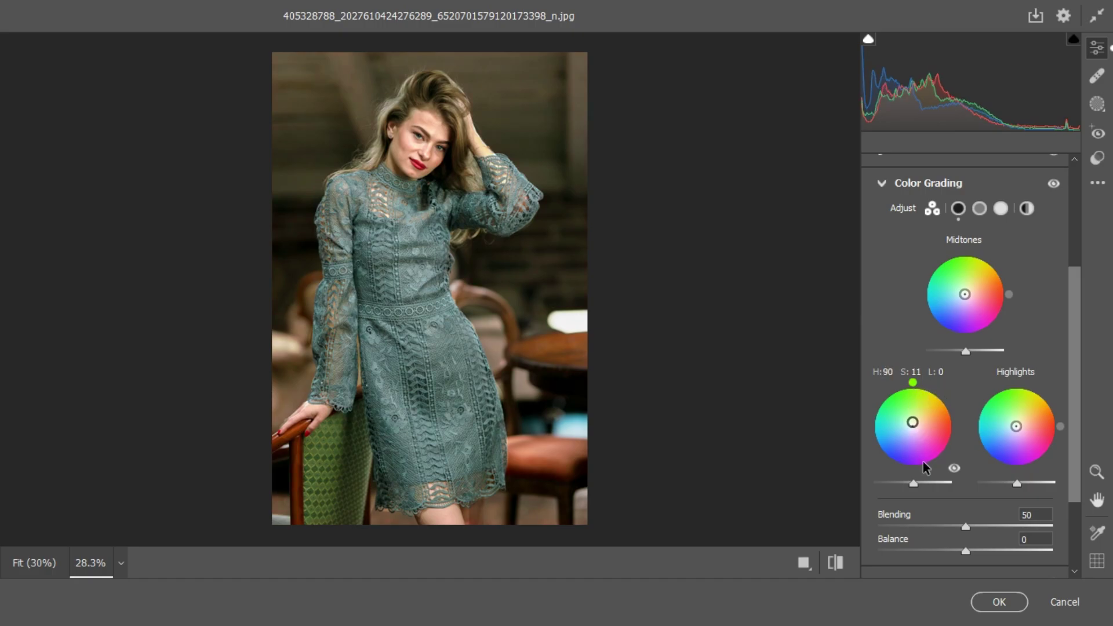
pyautogui.moveTo(913, 483); pyautogui.dragTo(901, 481)
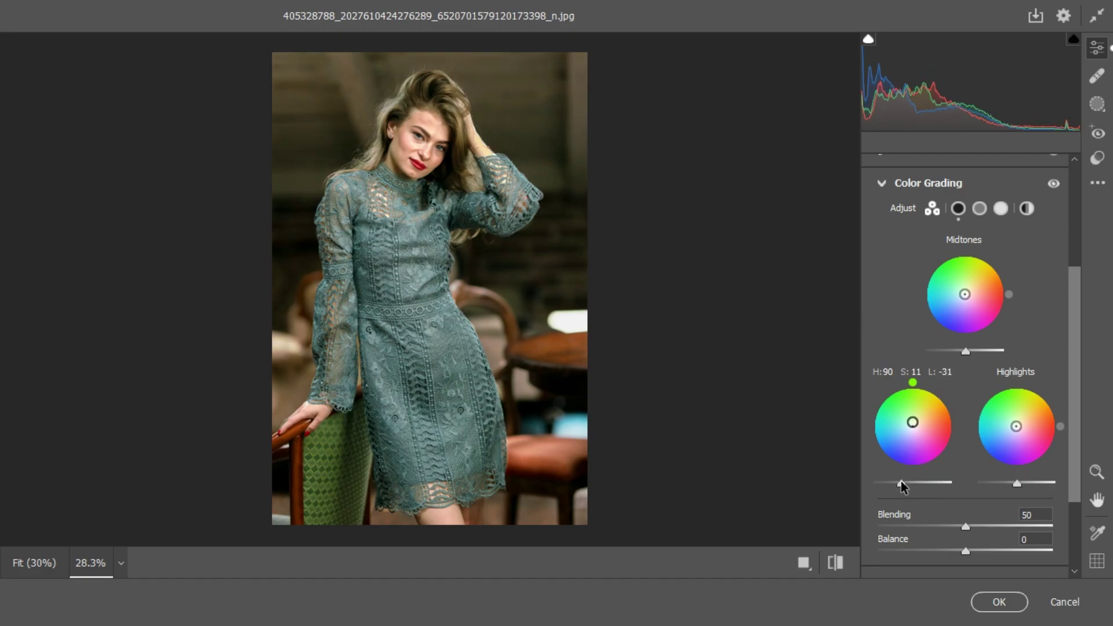
pyautogui.moveTo(901, 481); pyautogui.dragTo(906, 478)
# Shift the shadows hue to 131, try their luminance at -41 and -3, and set it to -5.
pyautogui.moveTo(922, 388); pyautogui.dragTo(896, 407)
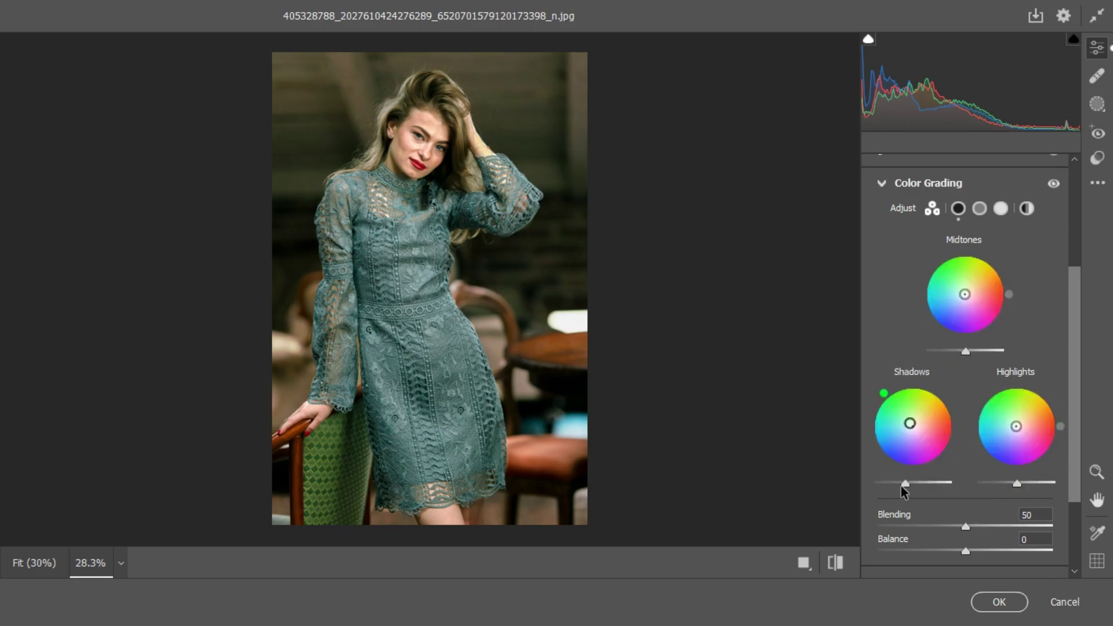
pyautogui.moveTo(905, 484); pyautogui.dragTo(899, 486)
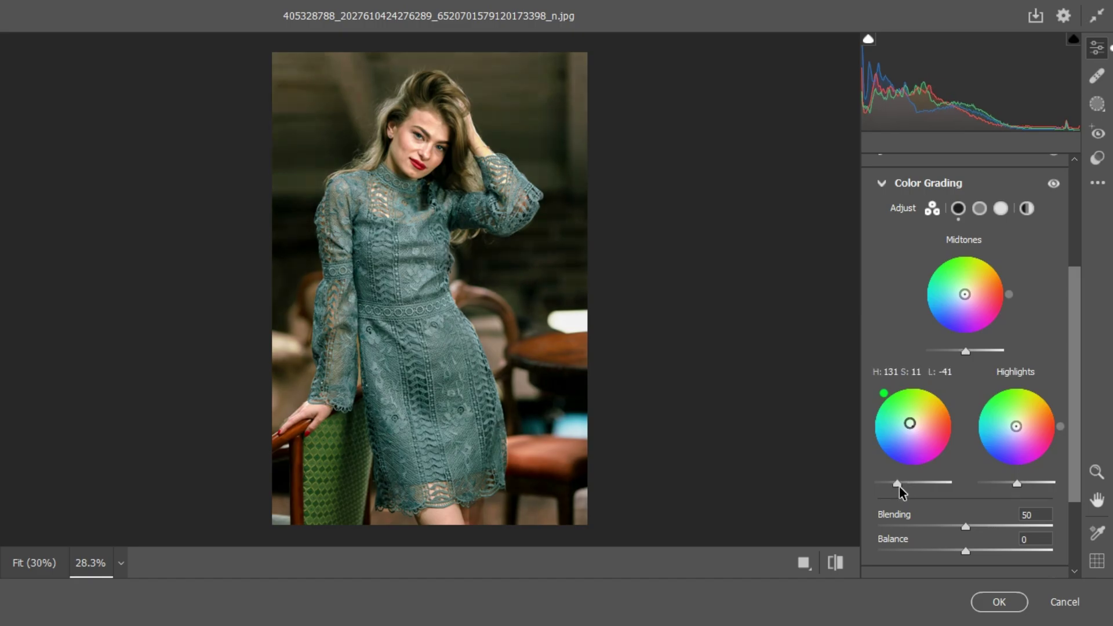
pyautogui.moveTo(899, 486); pyautogui.dragTo(915, 486)
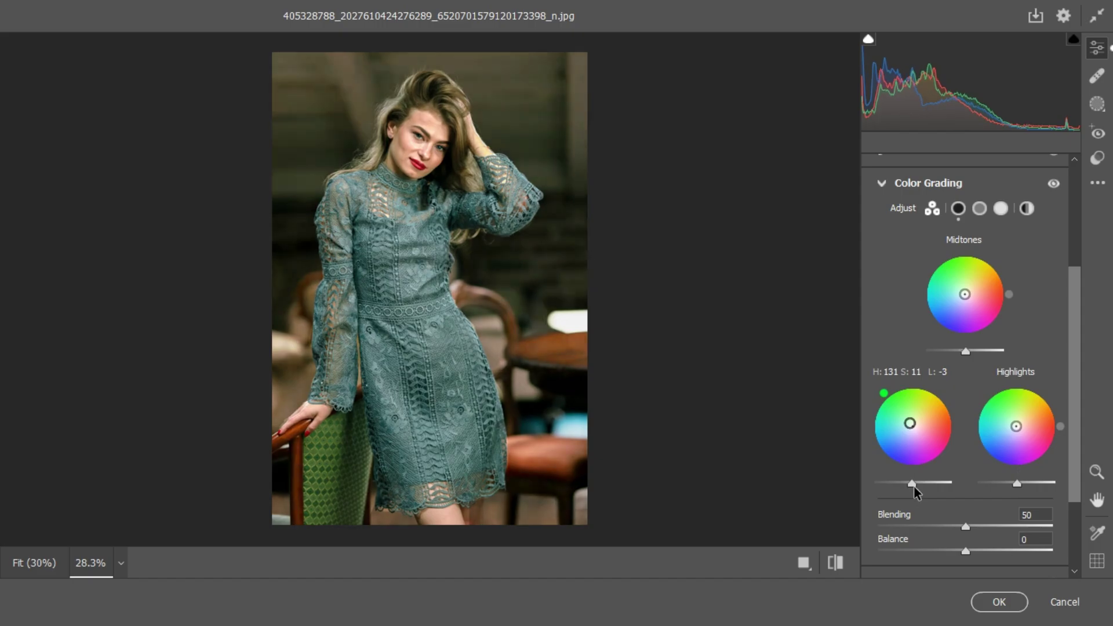
pyautogui.moveTo(915, 487); pyautogui.dragTo(911, 487)
# Tint the highlights with hue 36 and saturation 9, raising their luminance to 39 and easing it back slightly.
pyautogui.moveTo(1022, 425); pyautogui.dragTo(1058, 411)
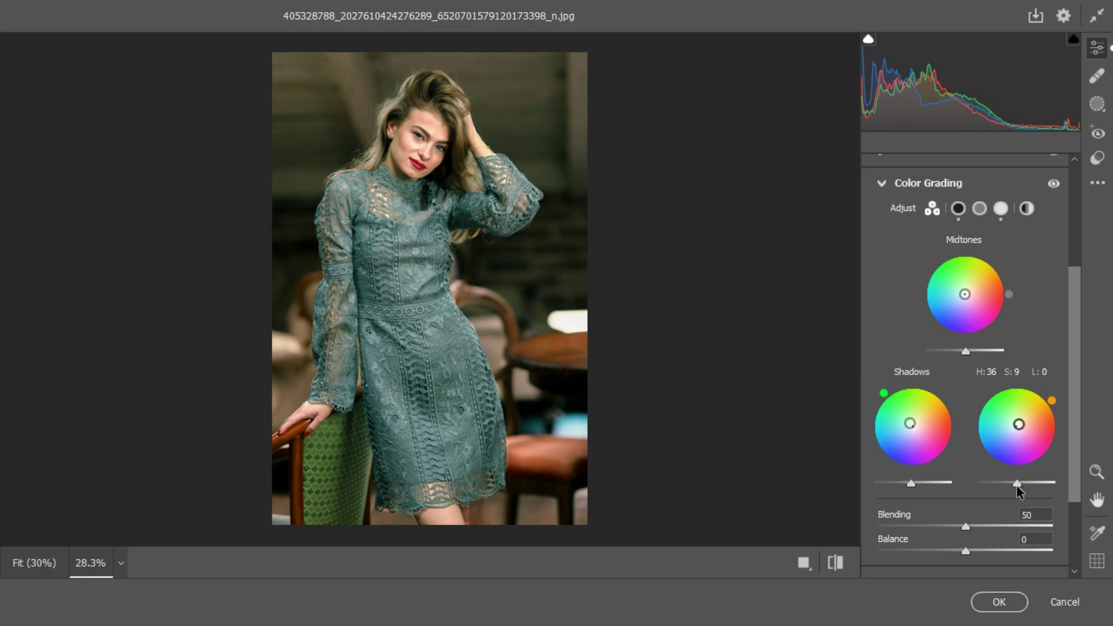
pyautogui.moveTo(1017, 486); pyautogui.dragTo(1031, 481)
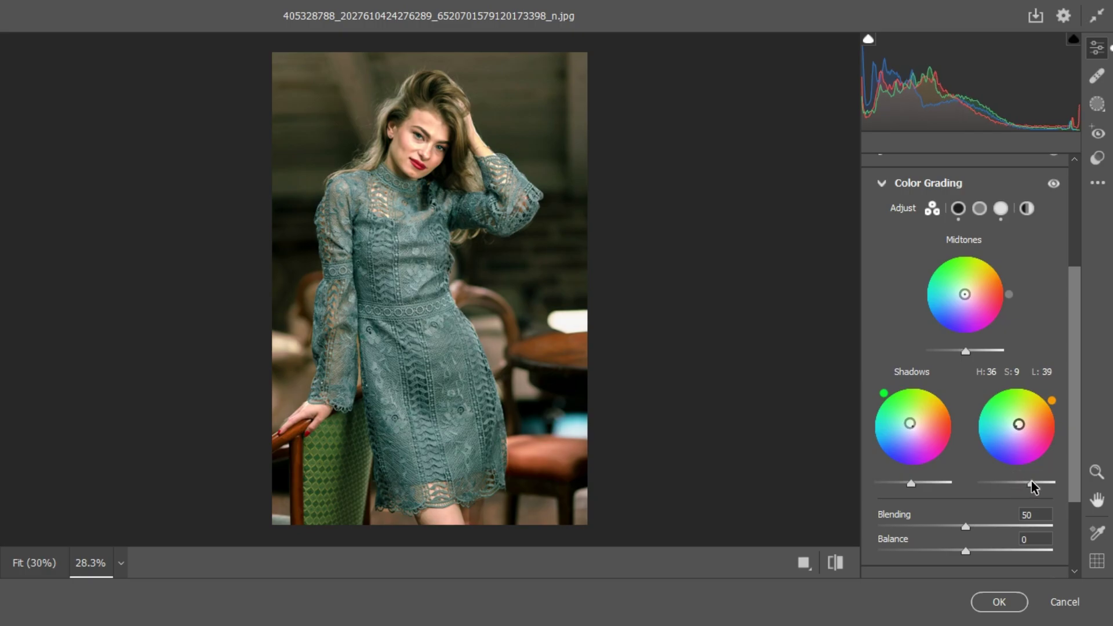
pyautogui.moveTo(1032, 481); pyautogui.dragTo(1028, 481)
# Try tinting the midtones with hue 43, saturation 7 and luminance 12, and reset their tint and luminance.
pyautogui.moveTo(1009, 294); pyautogui.dragTo(1008, 264)
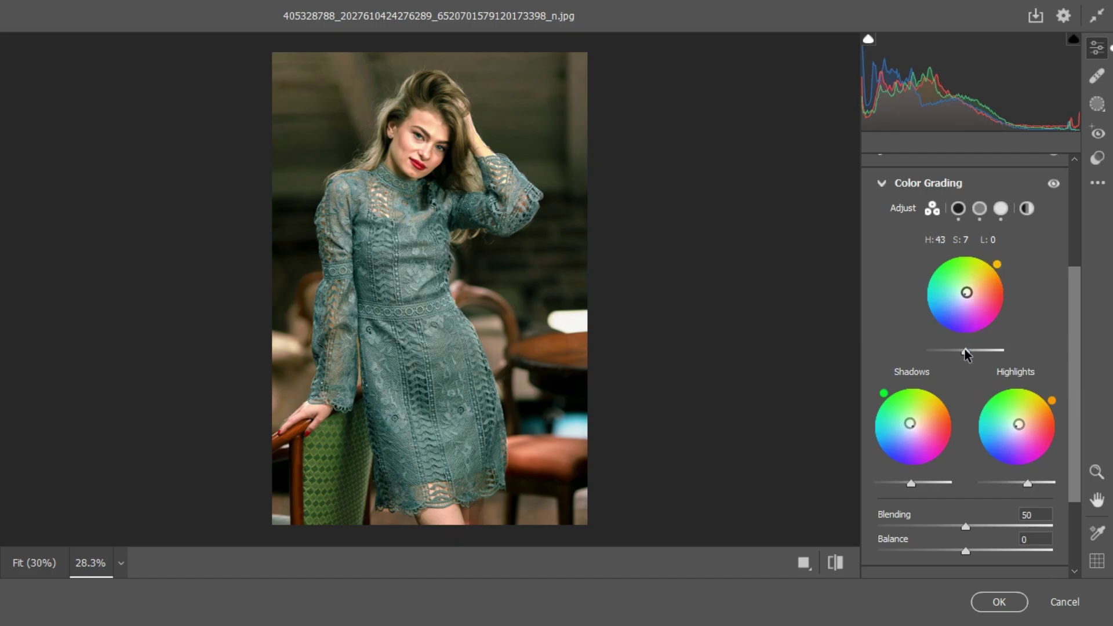
pyautogui.moveTo(965, 352); pyautogui.dragTo(970, 356)
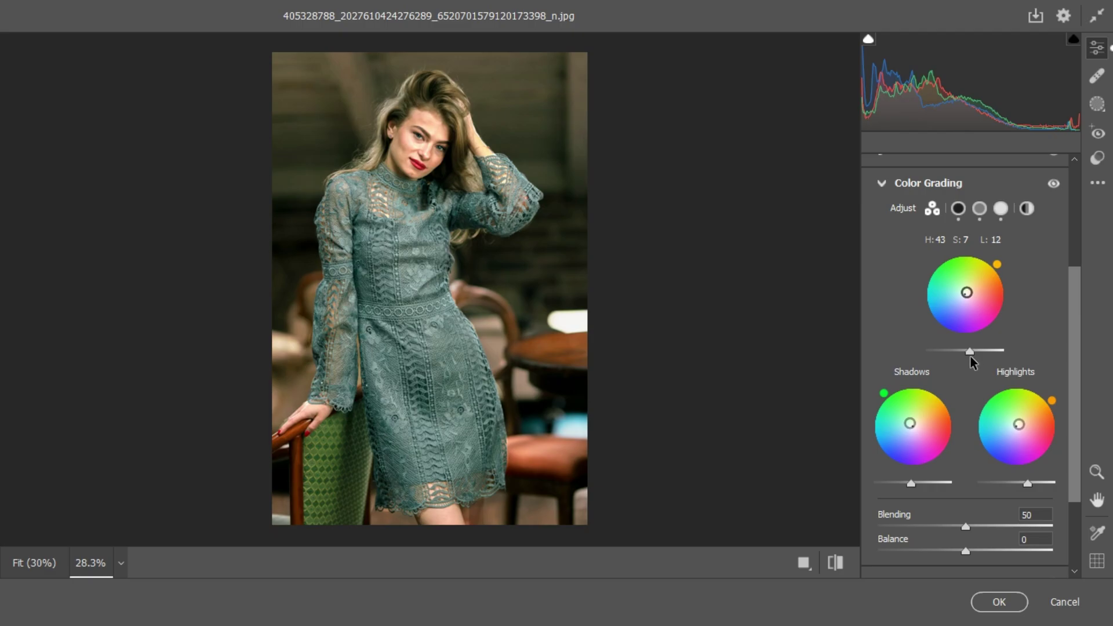
pyautogui.doubleClick(969, 353)
pyautogui.doubleClick(975, 295)
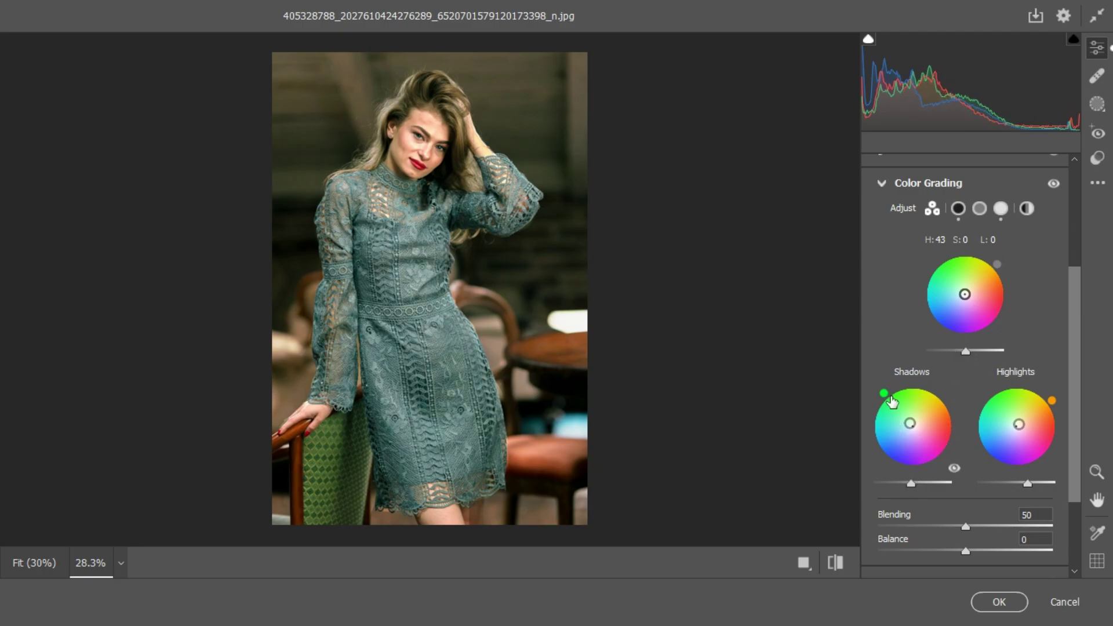
# Set the shadows hue to 108 and their luminance to 1, and compare the image without and with color grading.
pyautogui.moveTo(894, 400); pyautogui.dragTo(910, 399)
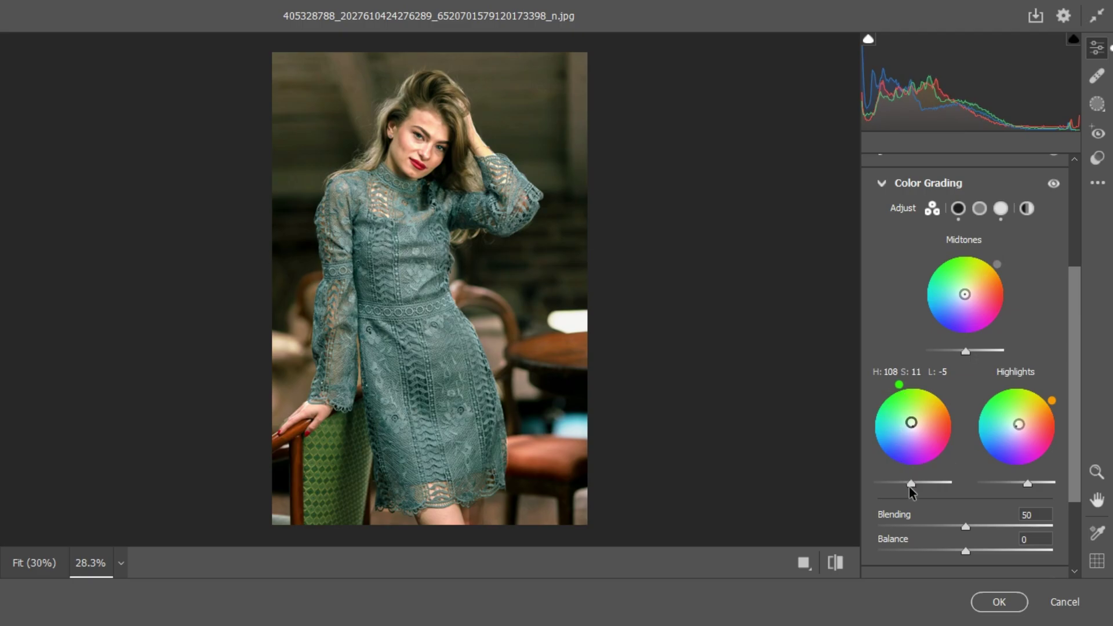
pyautogui.moveTo(912, 484); pyautogui.dragTo(914, 484)
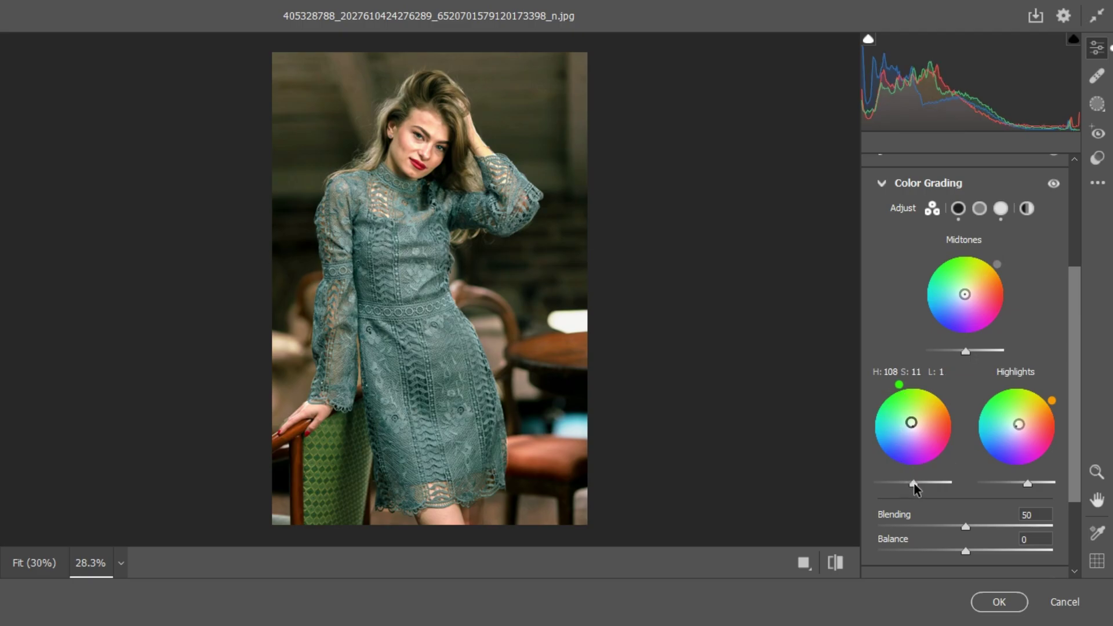
pyautogui.click(1053, 185)
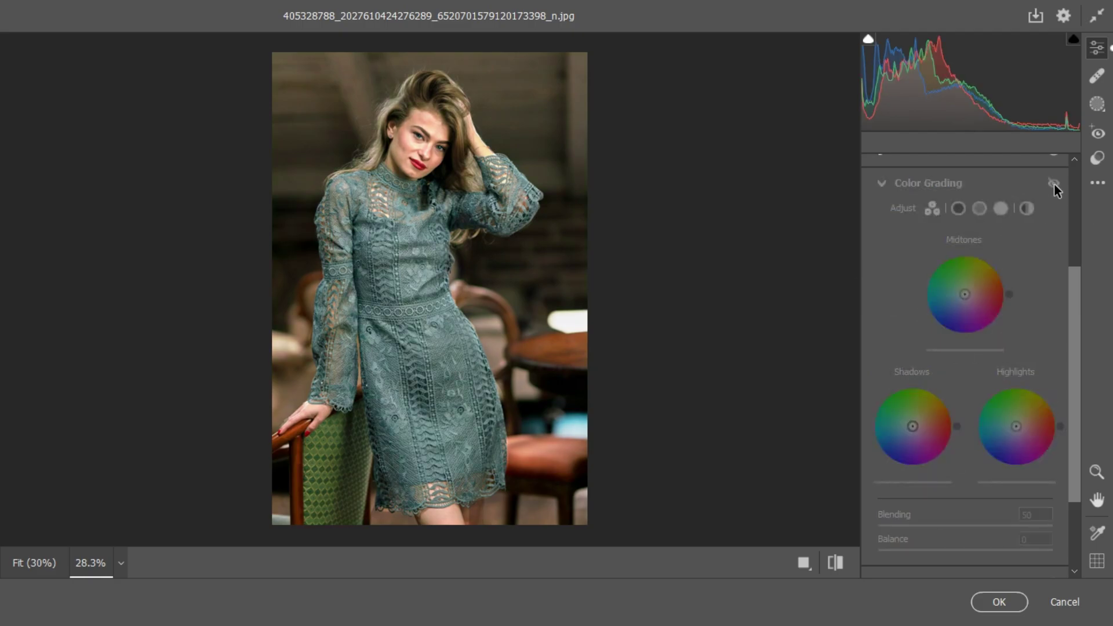
pyautogui.click(1054, 184)
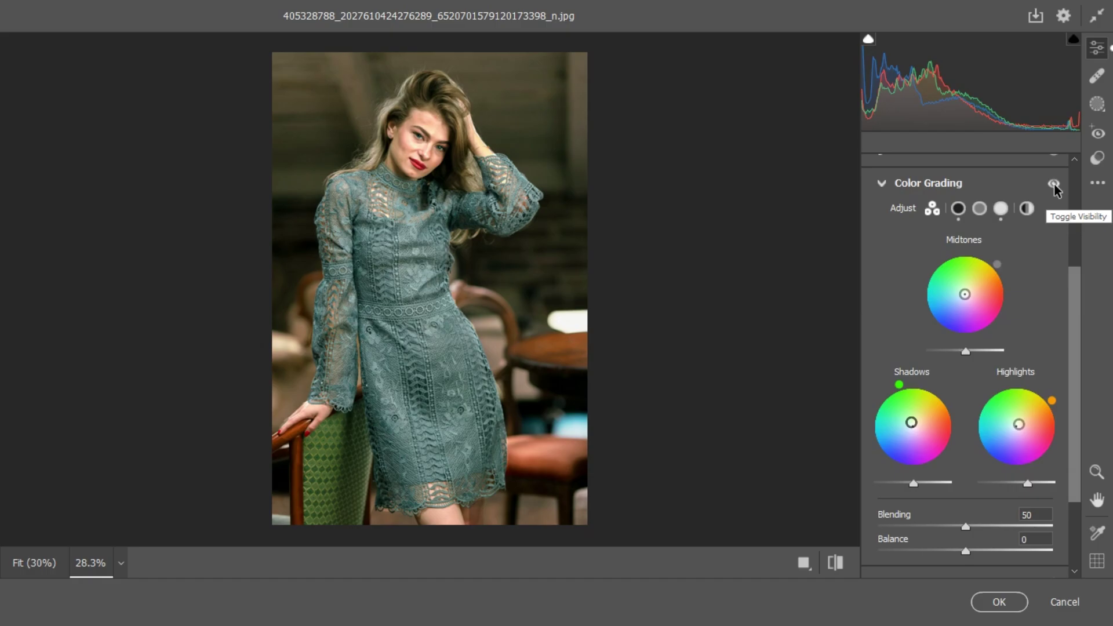
# Move the shadows hue to 47 and reset the shadows tint to saturation 0.
pyautogui.moveTo(910, 392); pyautogui.dragTo(942, 395)
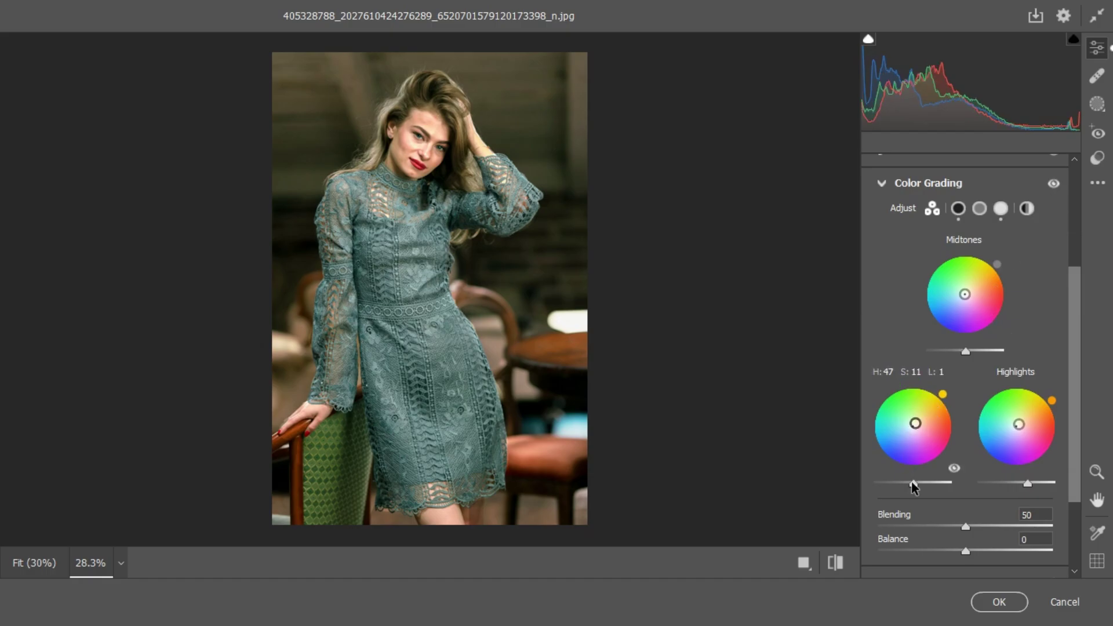
pyautogui.doubleClick(921, 430)
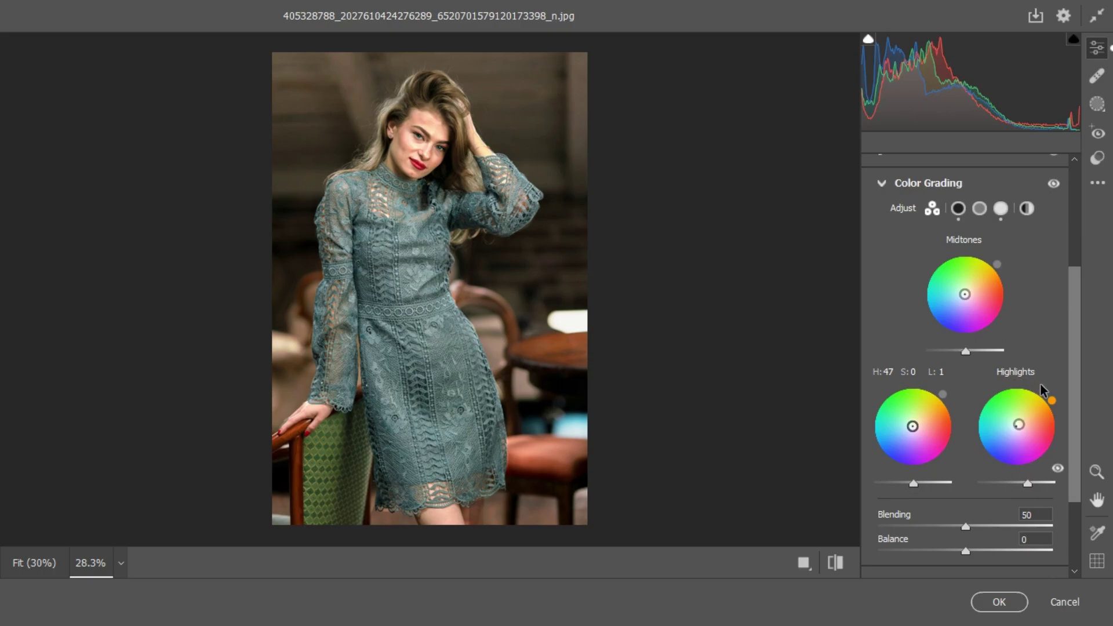
# Compare the portrait without and with the color grading, and close the color grading settings.
pyautogui.click(1053, 184)
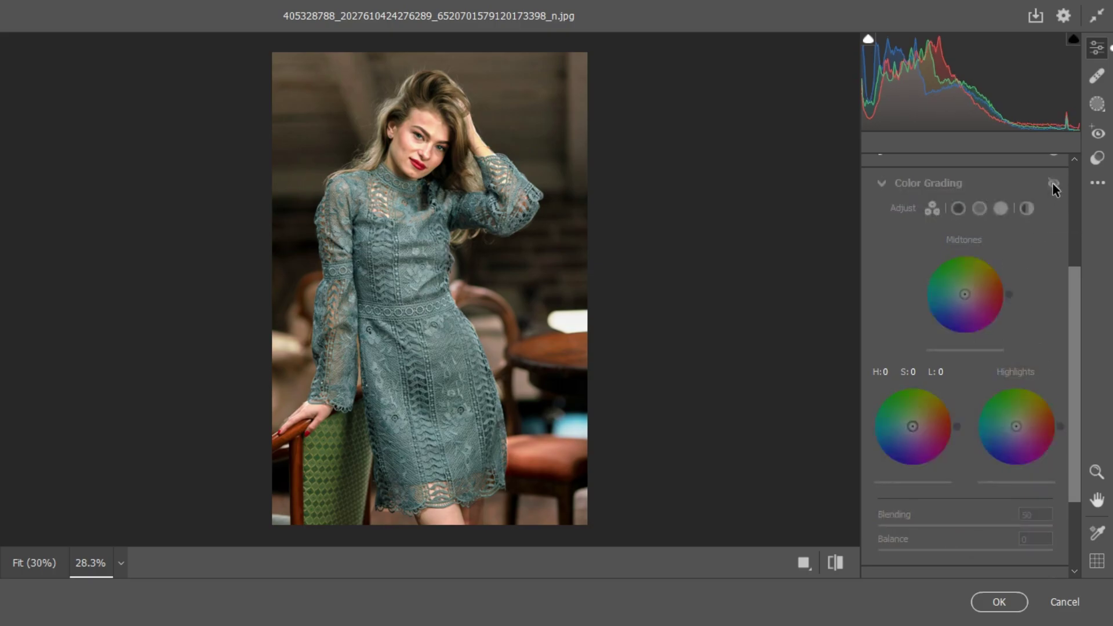
pyautogui.click(1053, 184)
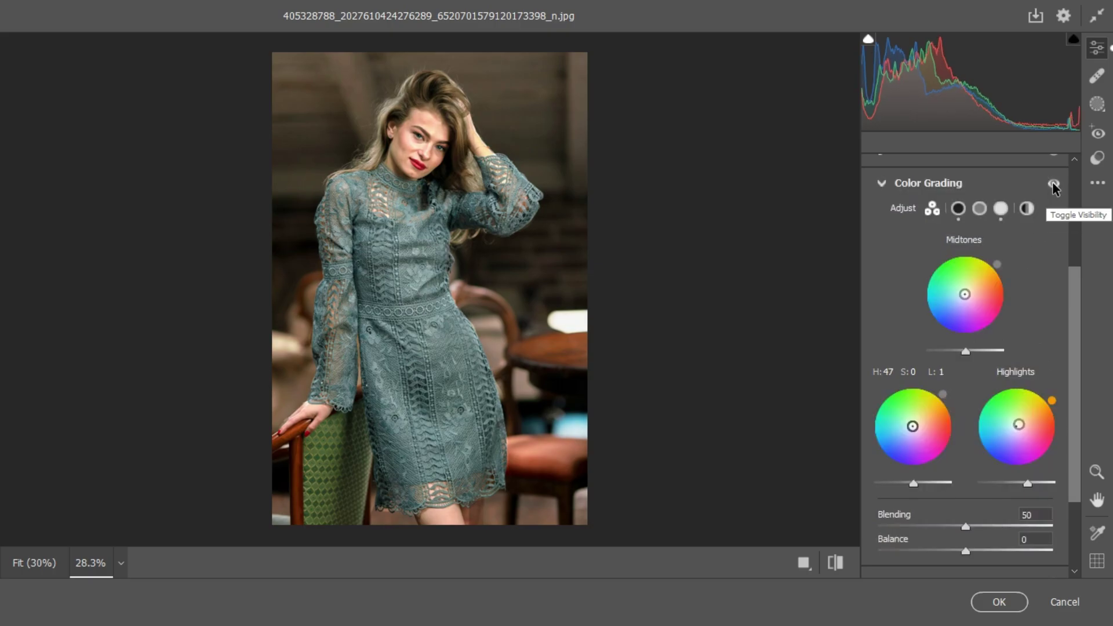
pyautogui.click(882, 184)
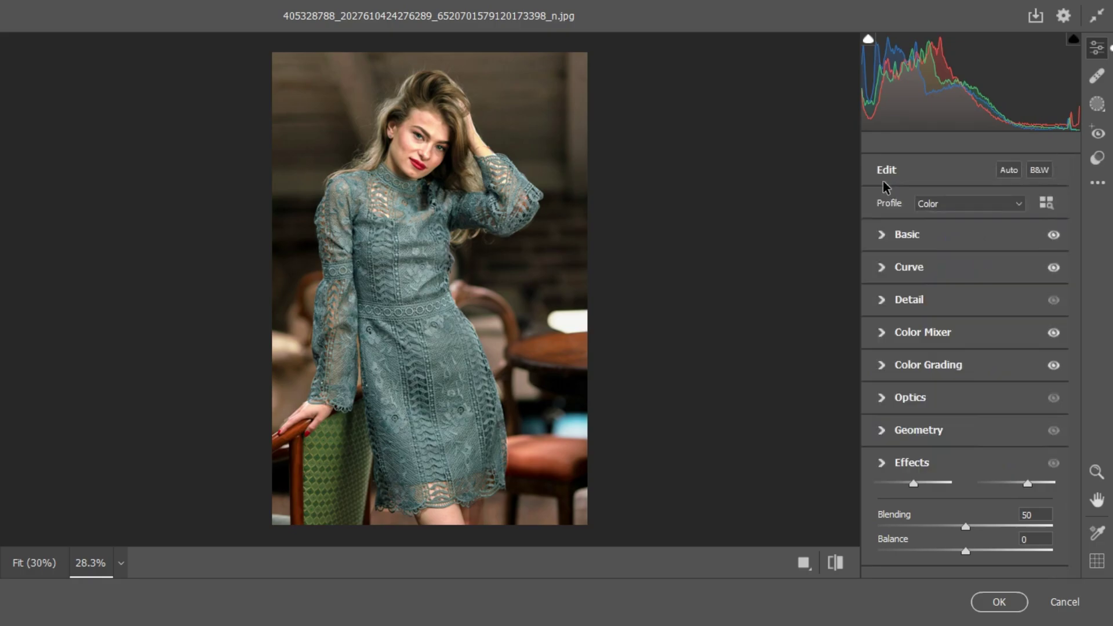
# Try a lens distortion correction of -11 and return it to 0.
pyautogui.click(882, 397)
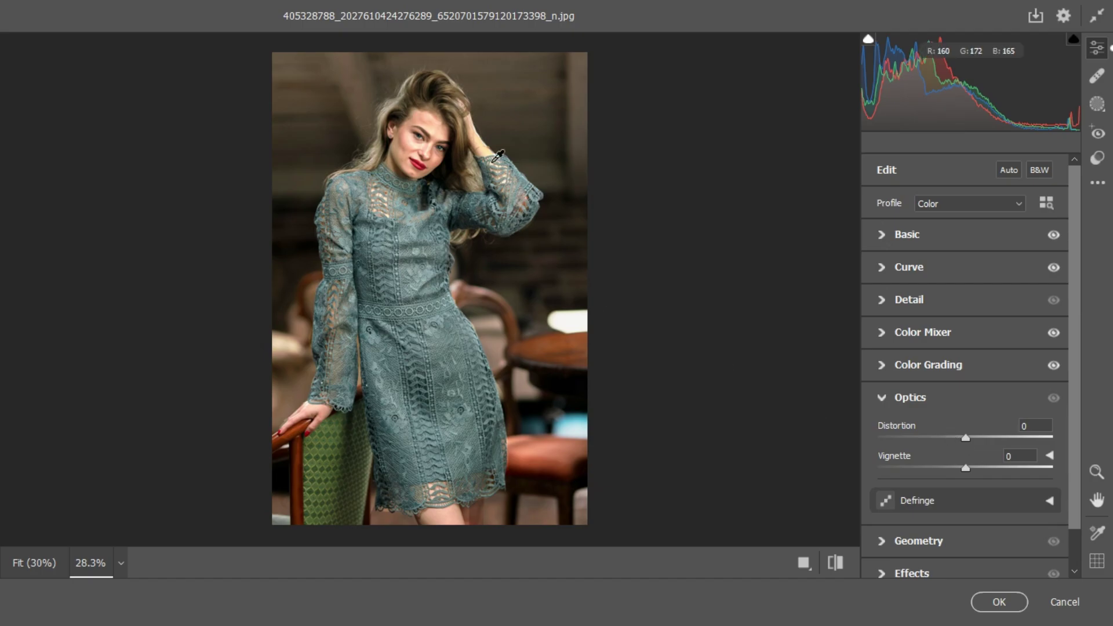
pyautogui.moveTo(968, 437)
pyautogui.mouseDown()
pyautogui.moveTo(983, 438)
pyautogui.moveTo(956, 439)
pyautogui.mouseUp()
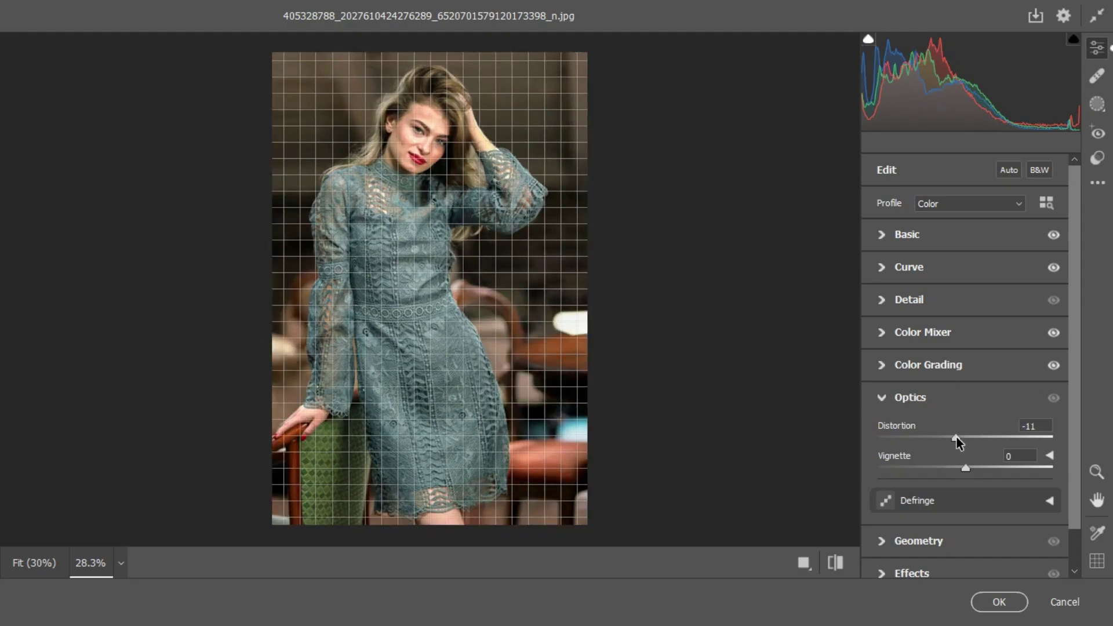
pyautogui.moveTo(957, 438); pyautogui.dragTo(968, 436)
pyautogui.click(883, 403)
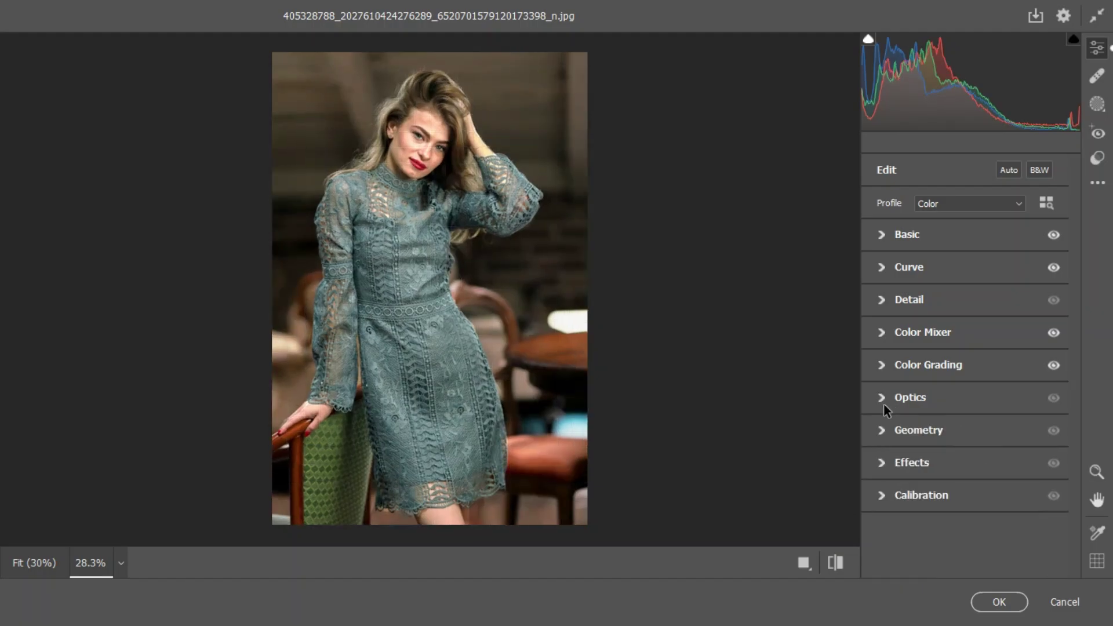
# Try a horizontal transformation of +13 and an Offset X of +29.9, resetting each to 0.
pyautogui.click(885, 428)
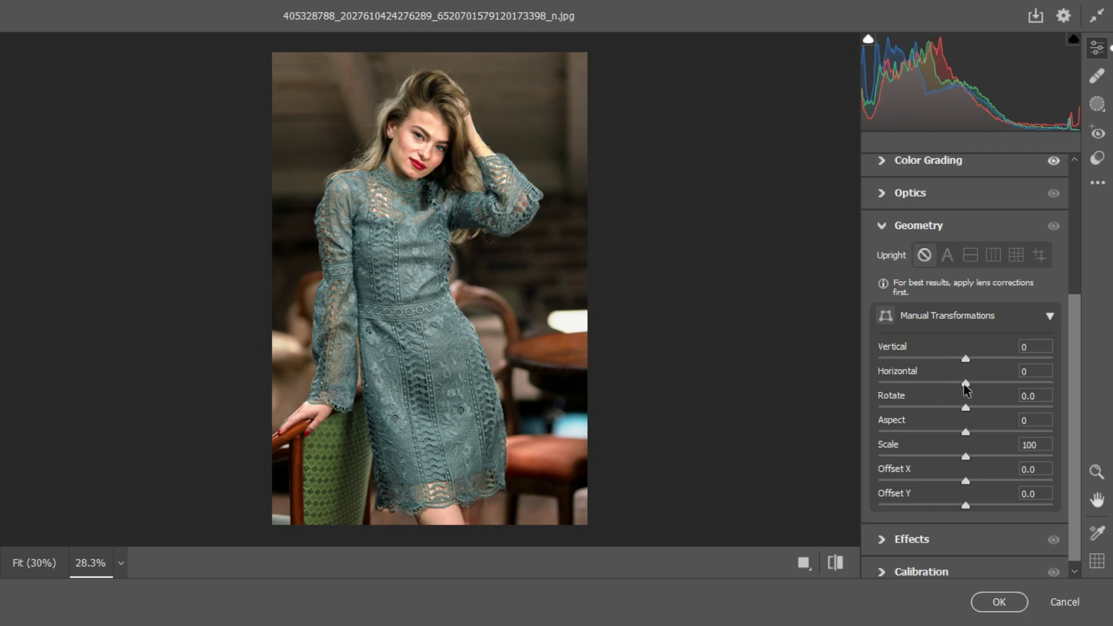
pyautogui.moveTo(964, 384)
pyautogui.mouseDown()
pyautogui.moveTo(944, 383)
pyautogui.moveTo(977, 384)
pyautogui.mouseUp()
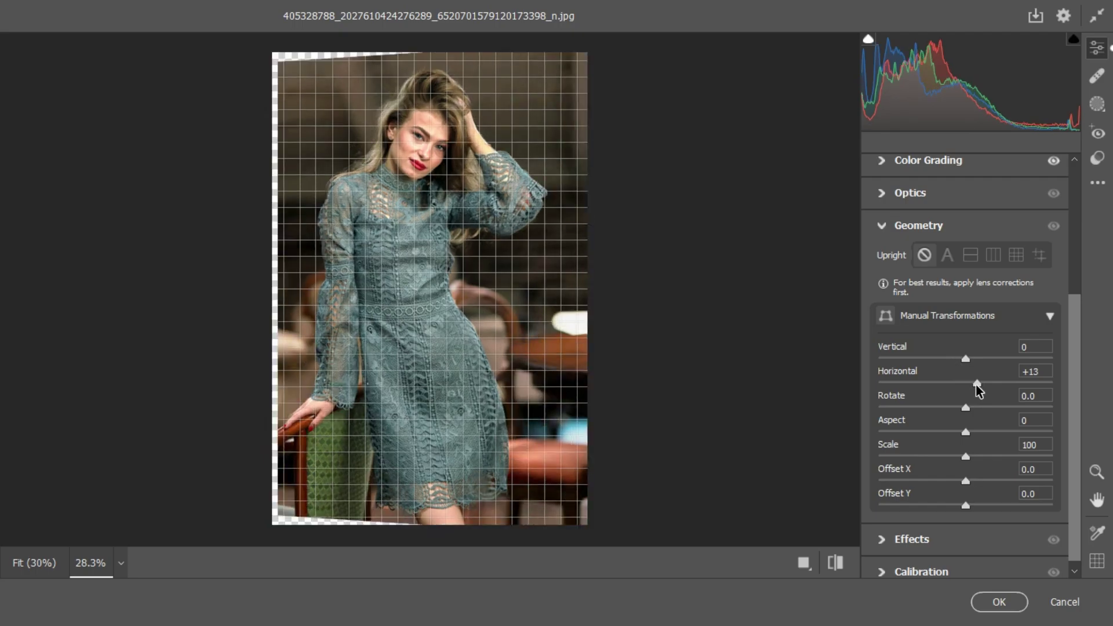
pyautogui.moveTo(978, 389); pyautogui.dragTo(978, 390)
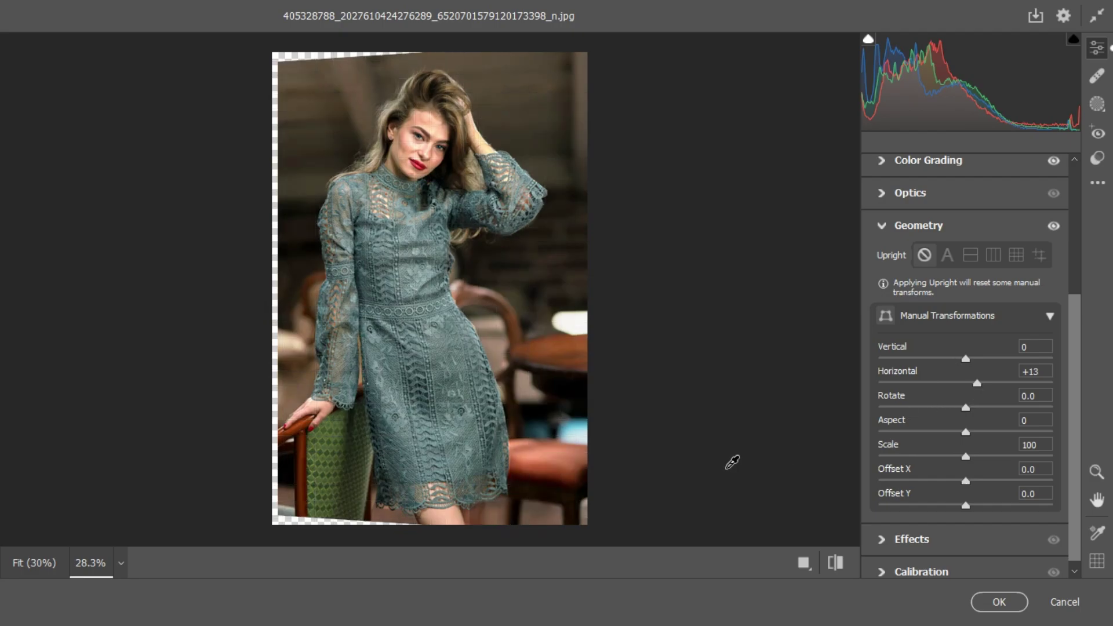
pyautogui.moveTo(977, 387); pyautogui.dragTo(976, 387)
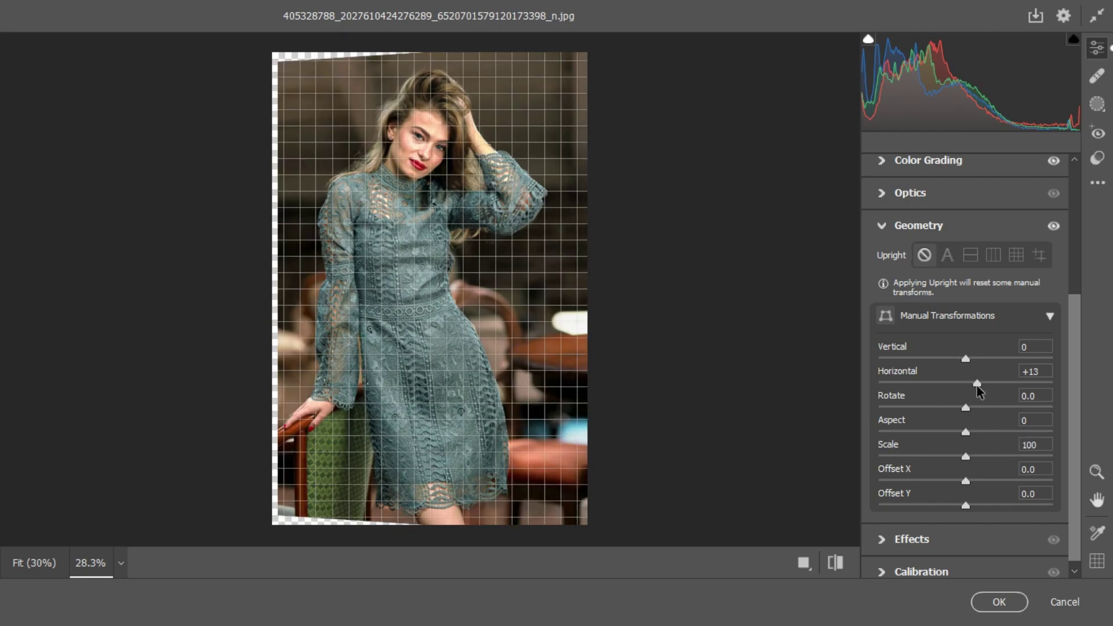
pyautogui.doubleClick(976, 385)
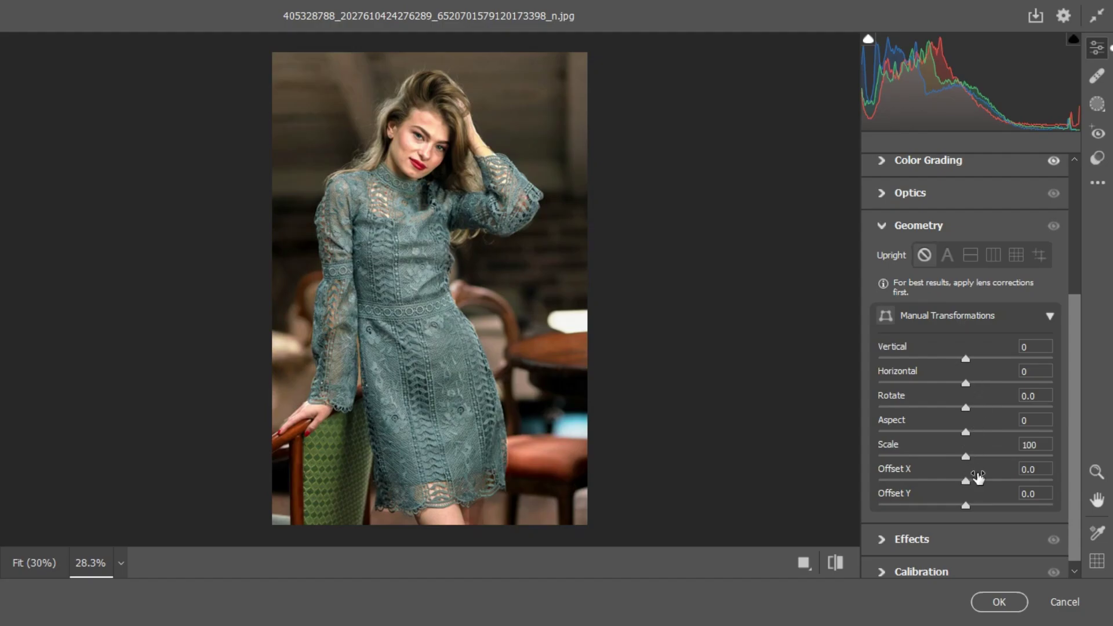
pyautogui.moveTo(965, 481); pyautogui.dragTo(992, 482)
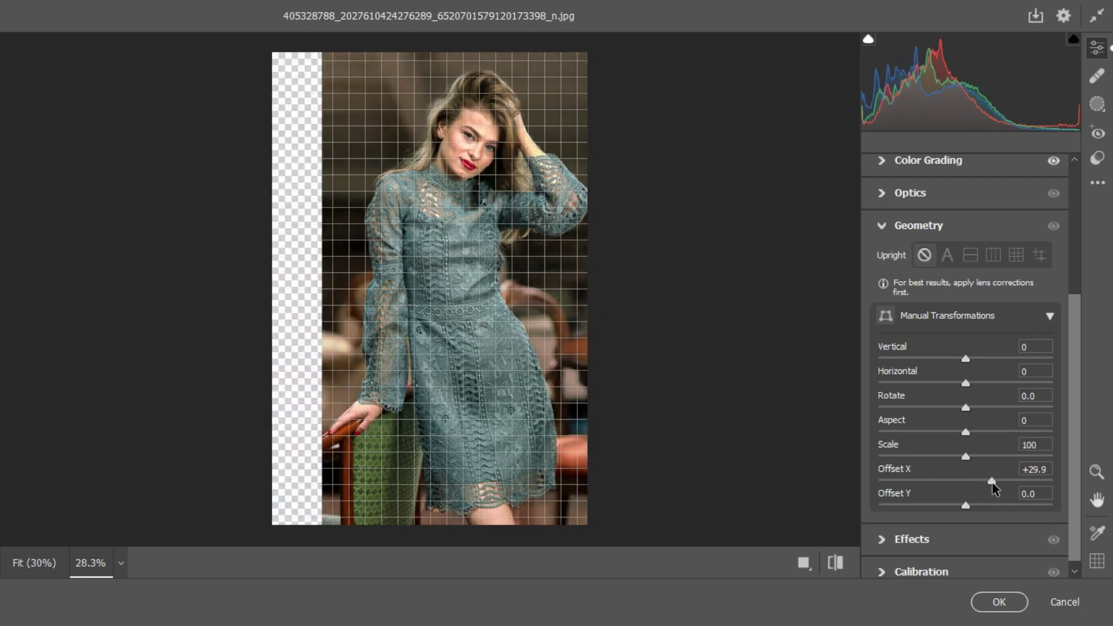
pyautogui.doubleClick(992, 482)
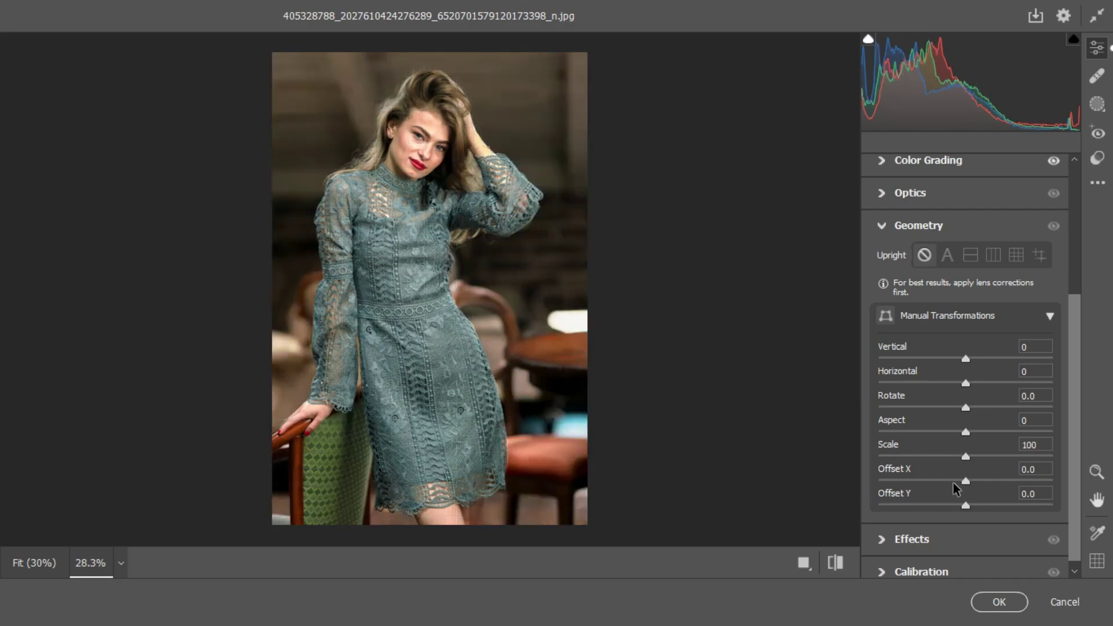
# Apply the automatic Upright correction to the photo's geometry.
pyautogui.click(951, 261)
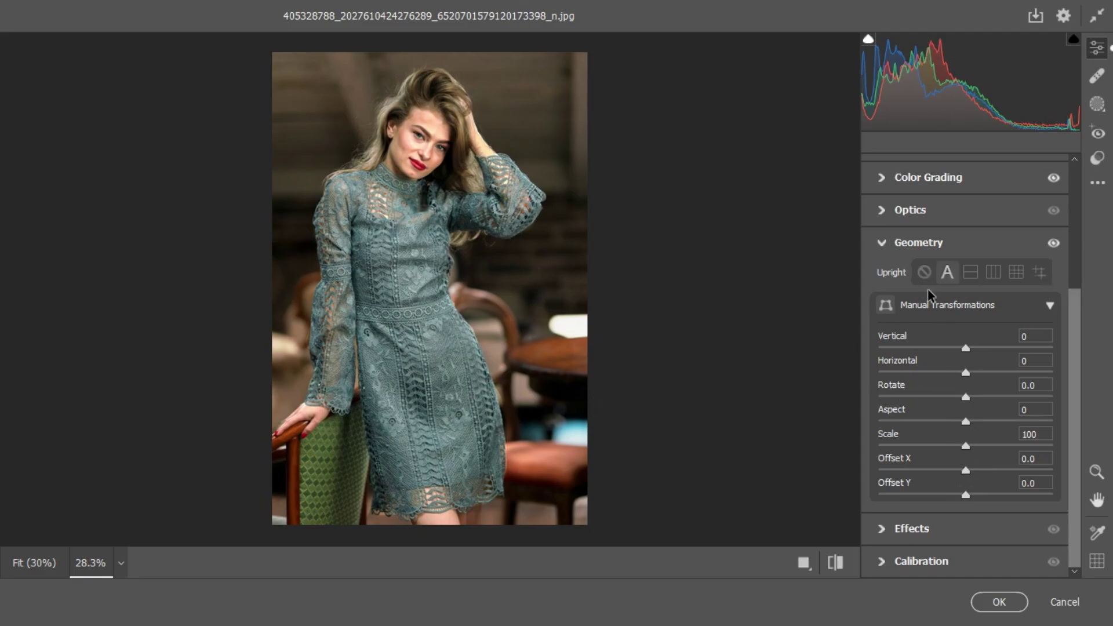
pyautogui.click(880, 243)
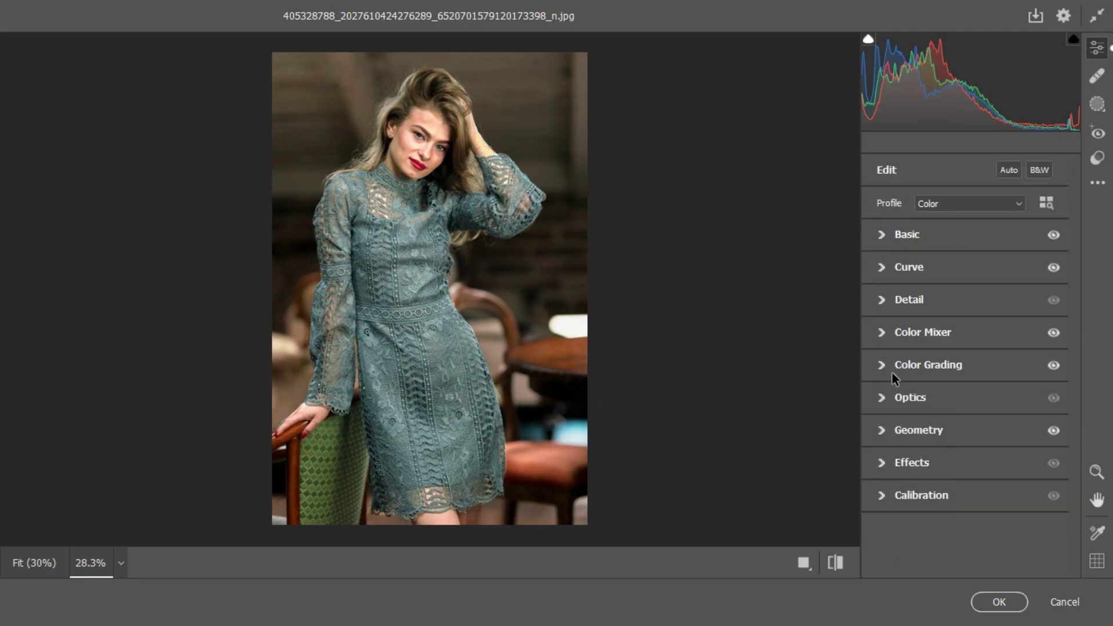
# Darken the photo's edges with a vignetting effect of -23.
pyautogui.click(882, 464)
pyautogui.scroll(-1, 945, 467)
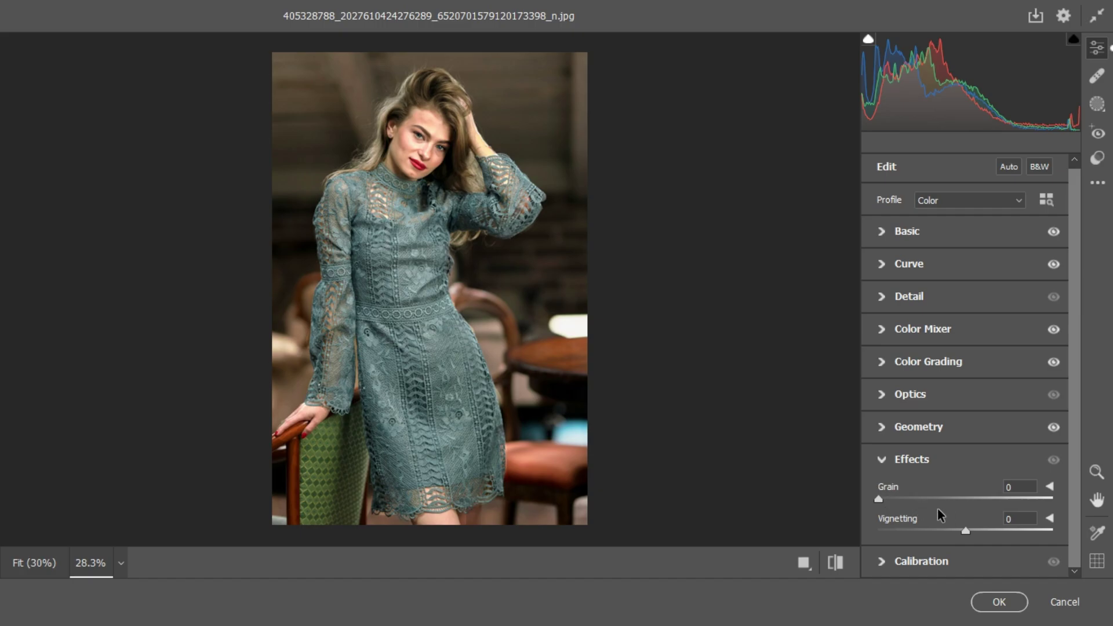
pyautogui.moveTo(965, 531); pyautogui.dragTo(945, 541)
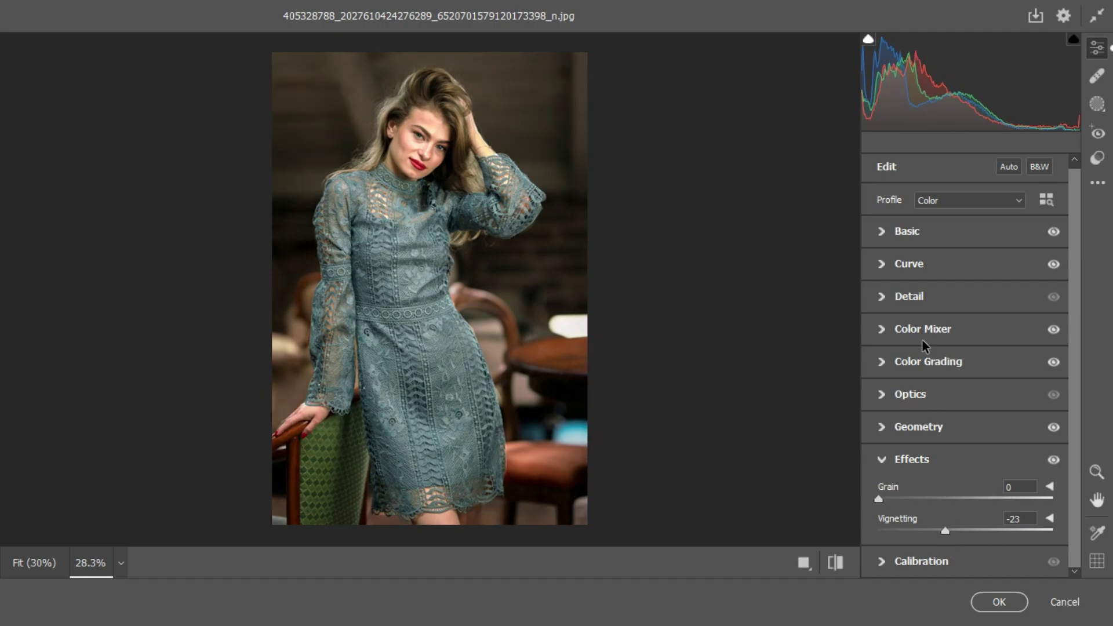
pyautogui.click(884, 460)
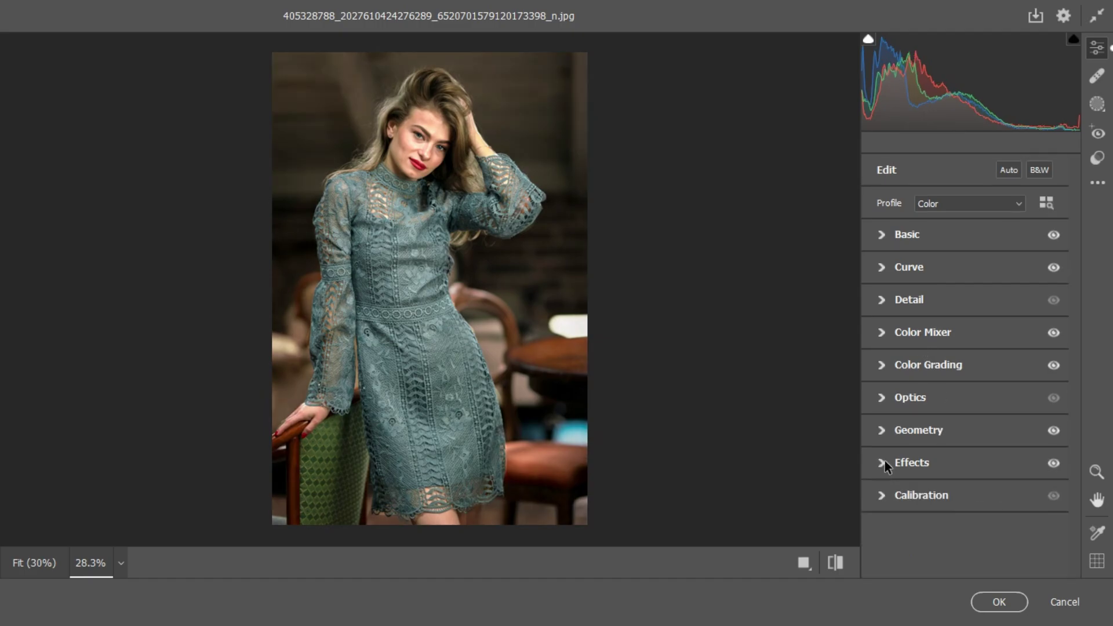
# Calibrate the primary hues to +9 for red, -11 for blue and +7 for green.
pyautogui.click(889, 496)
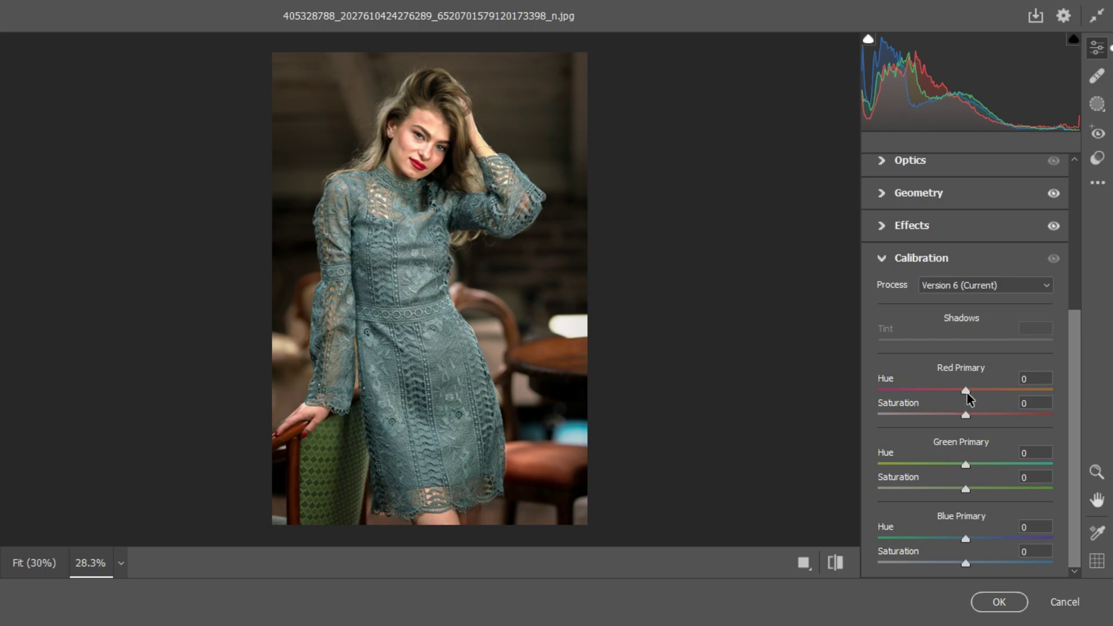
pyautogui.moveTo(967, 393); pyautogui.dragTo(975, 394)
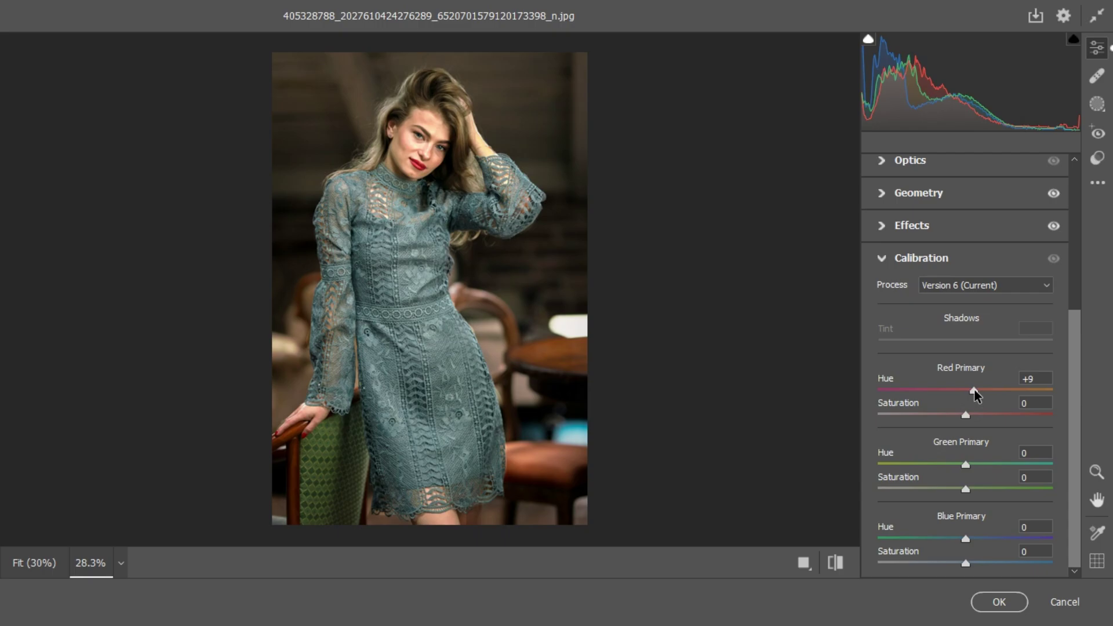
pyautogui.moveTo(963, 541); pyautogui.dragTo(957, 538)
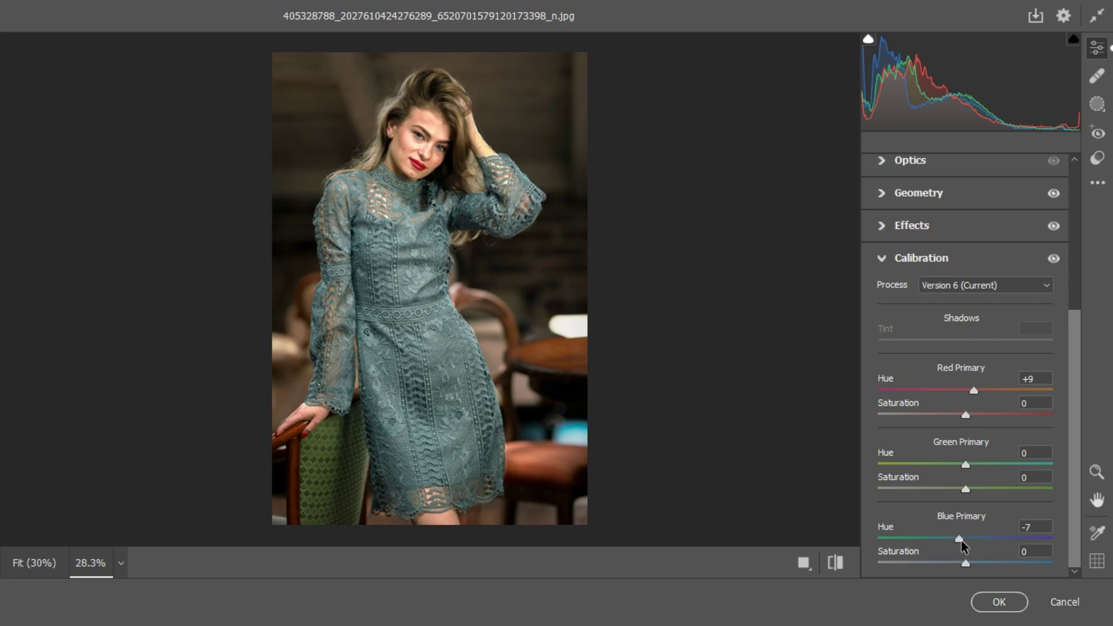
pyautogui.moveTo(956, 540); pyautogui.dragTo(953, 539)
pyautogui.moveTo(956, 542); pyautogui.dragTo(958, 542)
pyautogui.moveTo(967, 465); pyautogui.dragTo(972, 465)
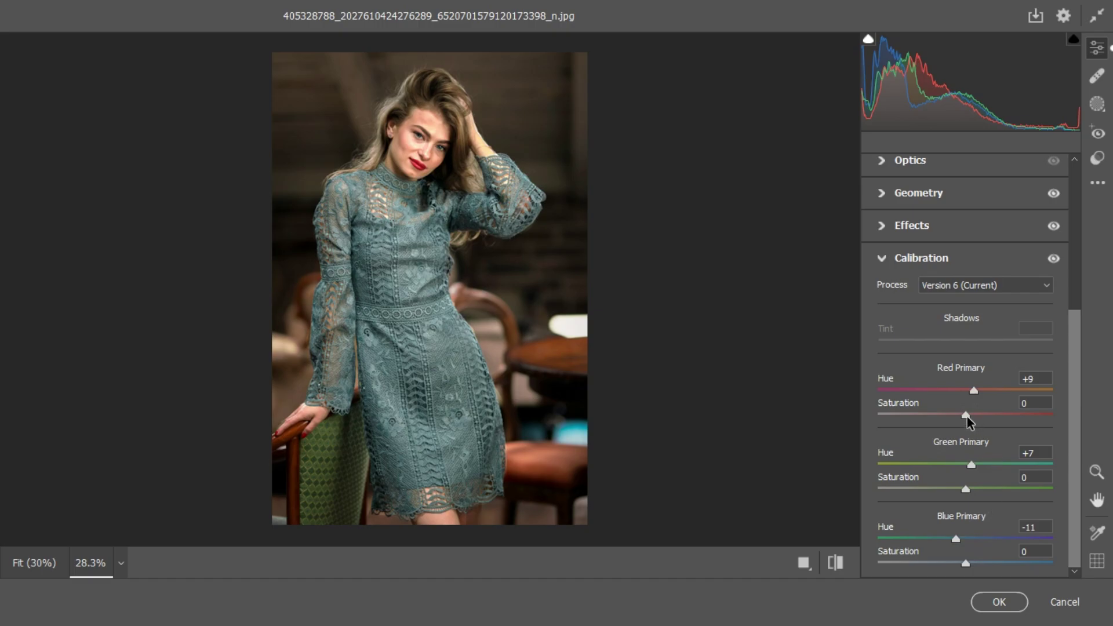
# Try a red primary saturation of -7, compare the image before and after all edits, and reset that saturation to 0.
pyautogui.moveTo(966, 415); pyautogui.dragTo(957, 416)
pyautogui.moveTo(957, 416); pyautogui.dragTo(960, 417)
pyautogui.click(839, 563)
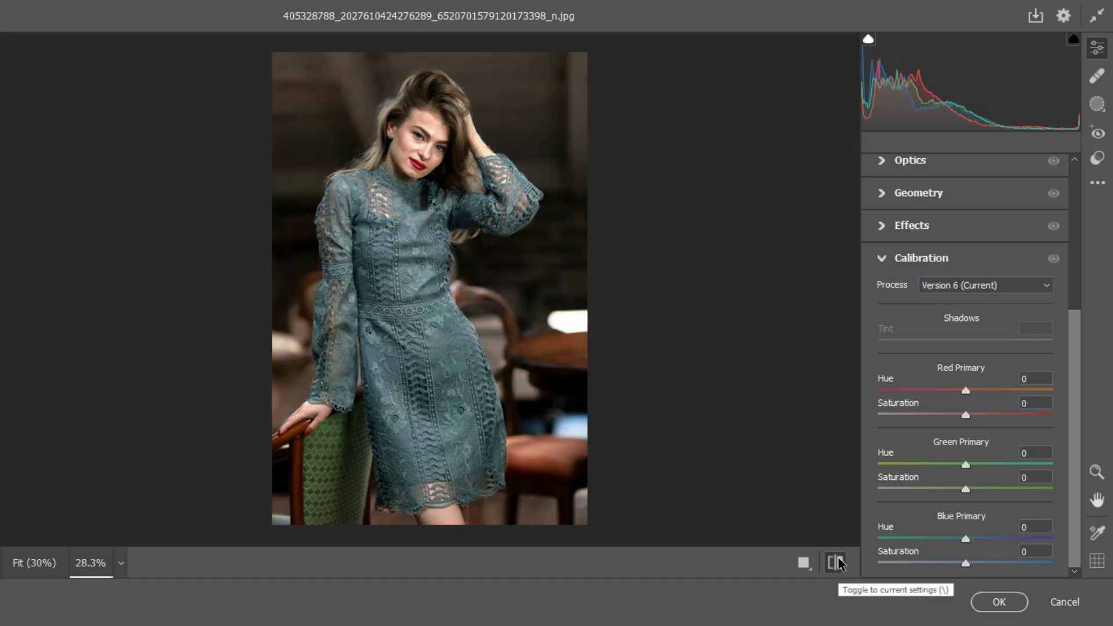
pyautogui.click(839, 563)
pyautogui.click(838, 563)
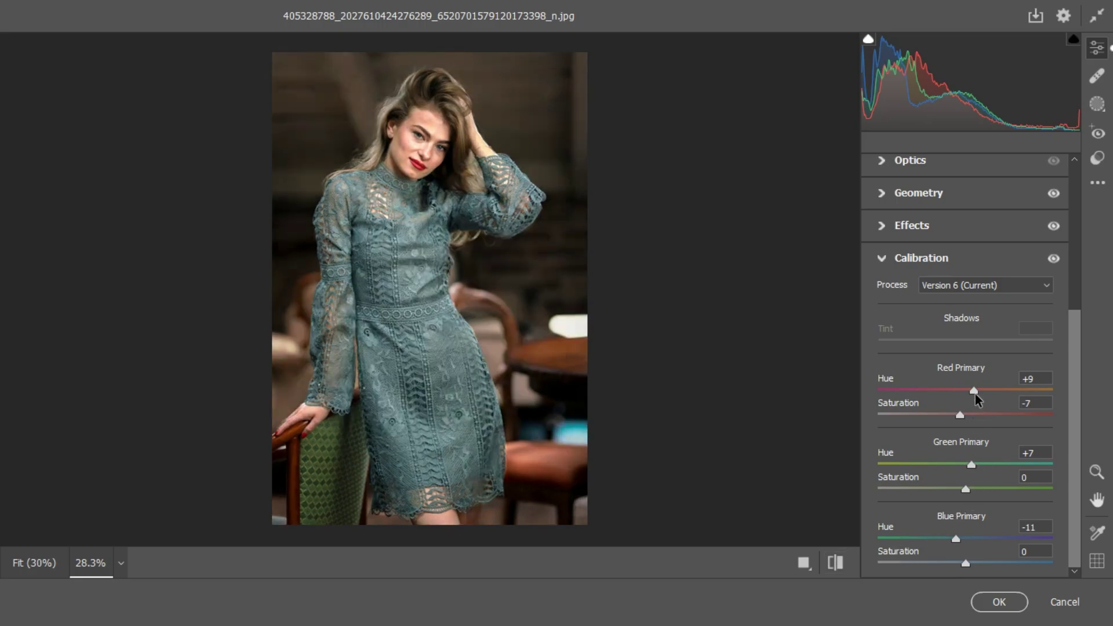
pyautogui.doubleClick(960, 415)
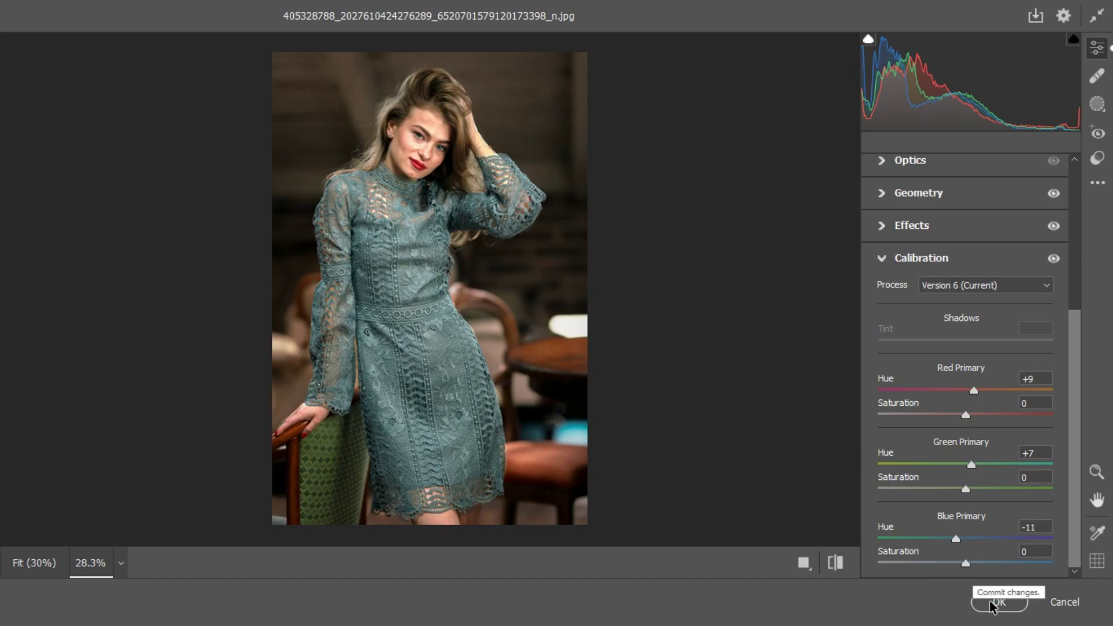
# Close the calibration settings and apply the Camera Raw adjustments to Layer 1.
pyautogui.click(882, 258)
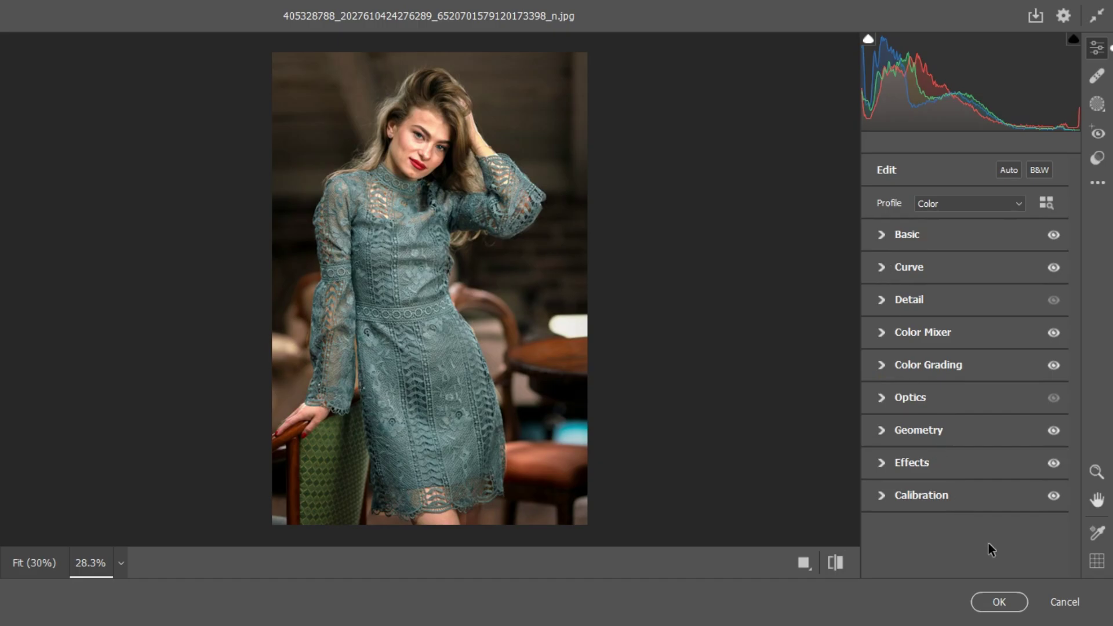
pyautogui.click(1003, 594)
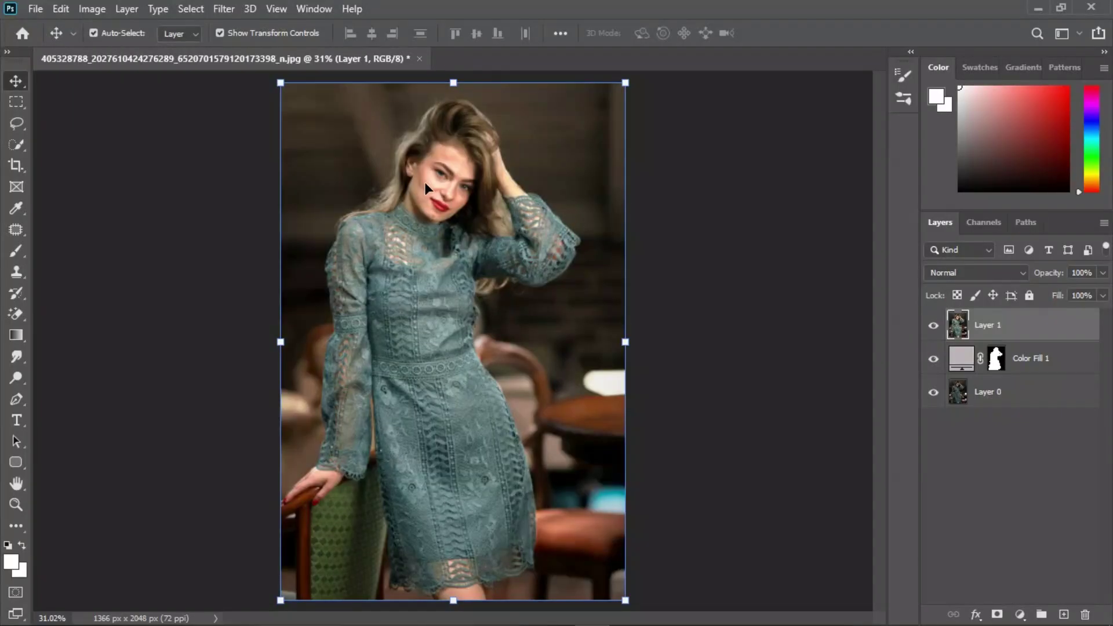
# Hide the Color Fill 1 layer and check the graded portrait.
pyautogui.click(934, 359)
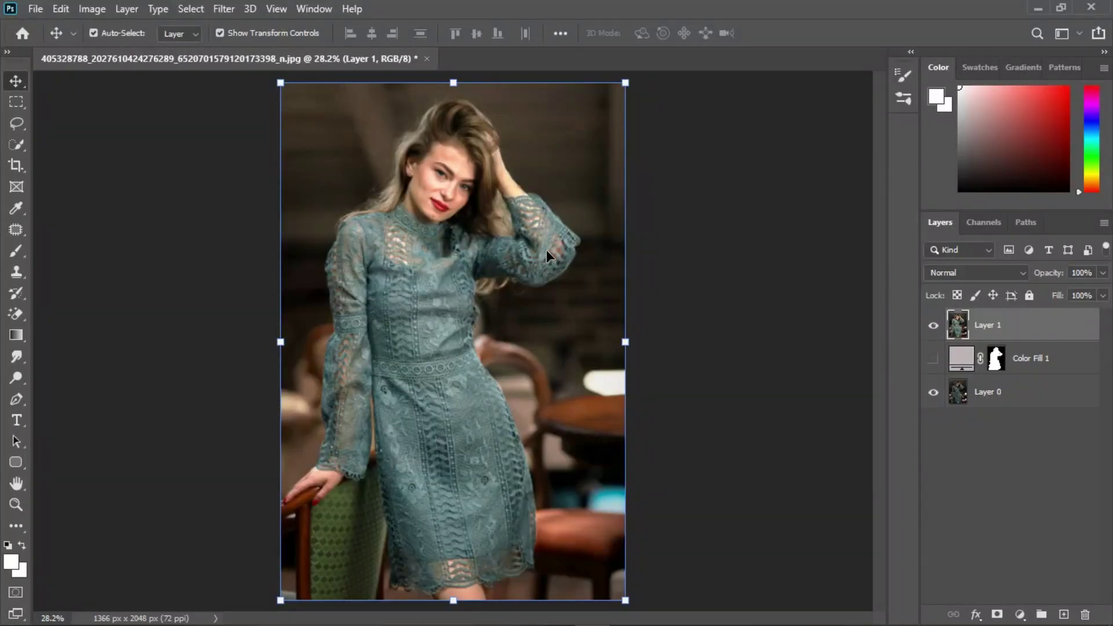
pyautogui.scroll(-1, 436, 284)
pyautogui.scroll(2, 436, 284)
pyautogui.scroll(-1, 436, 284)
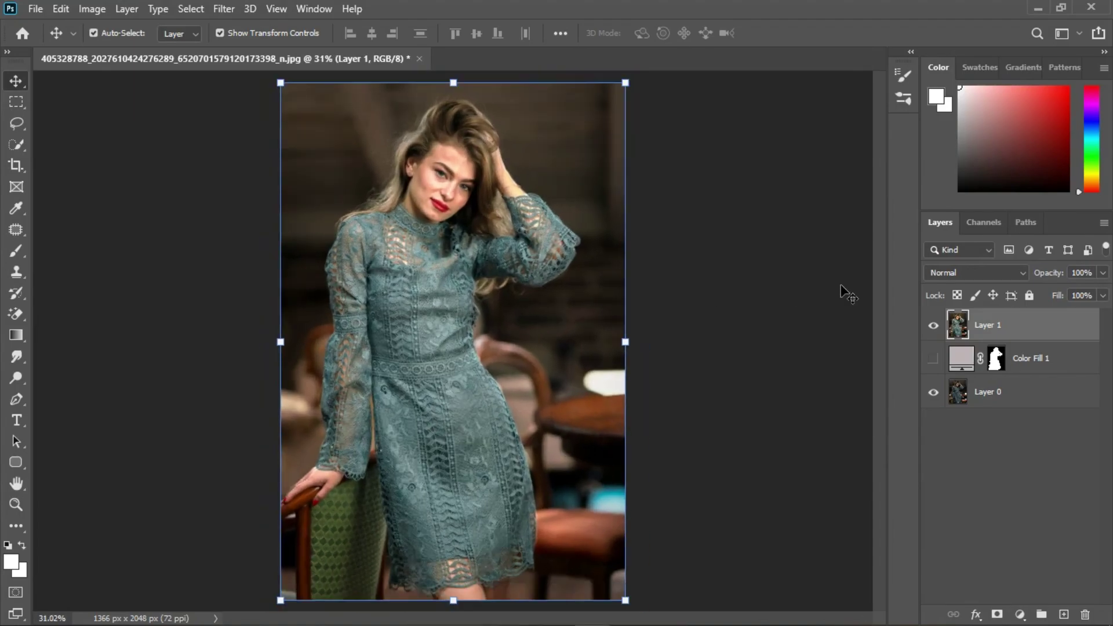